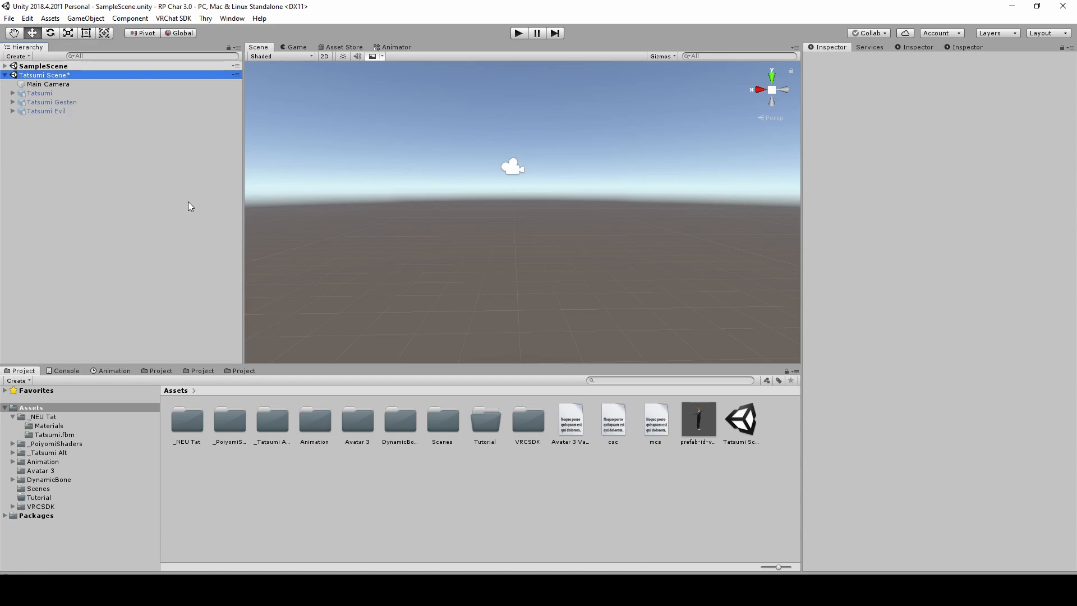
Step: Open the package export for the Tatsumi Scene asset and review the items included with its dependencies
right_click(739, 431)
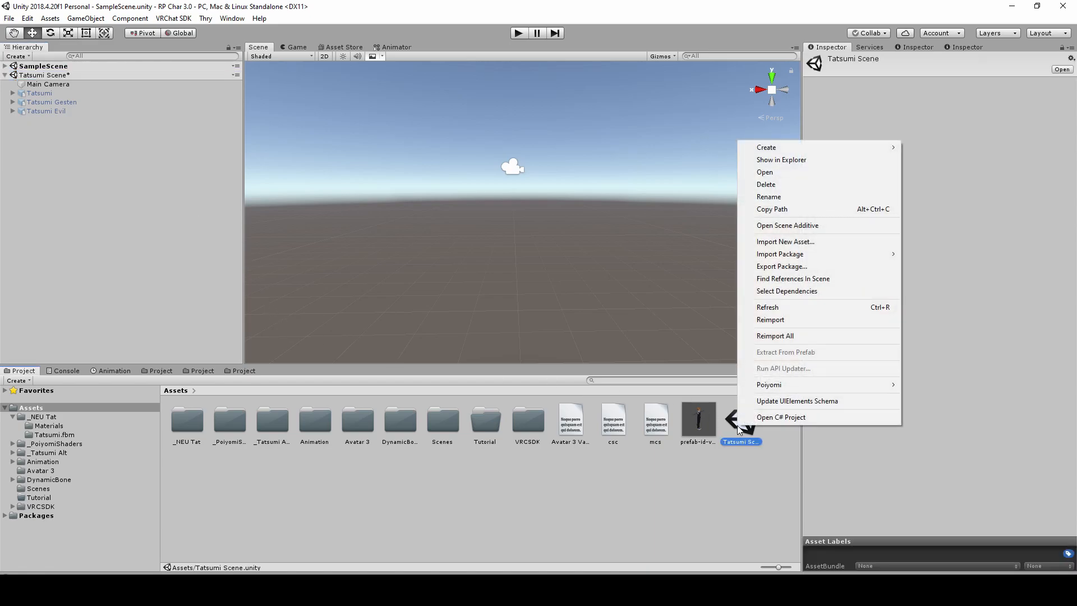
left_click(831, 270)
left_click_drag(552, 140, 565, 85)
scroll(513, 260, "down", 20)
scroll(483, 303, "up", 20)
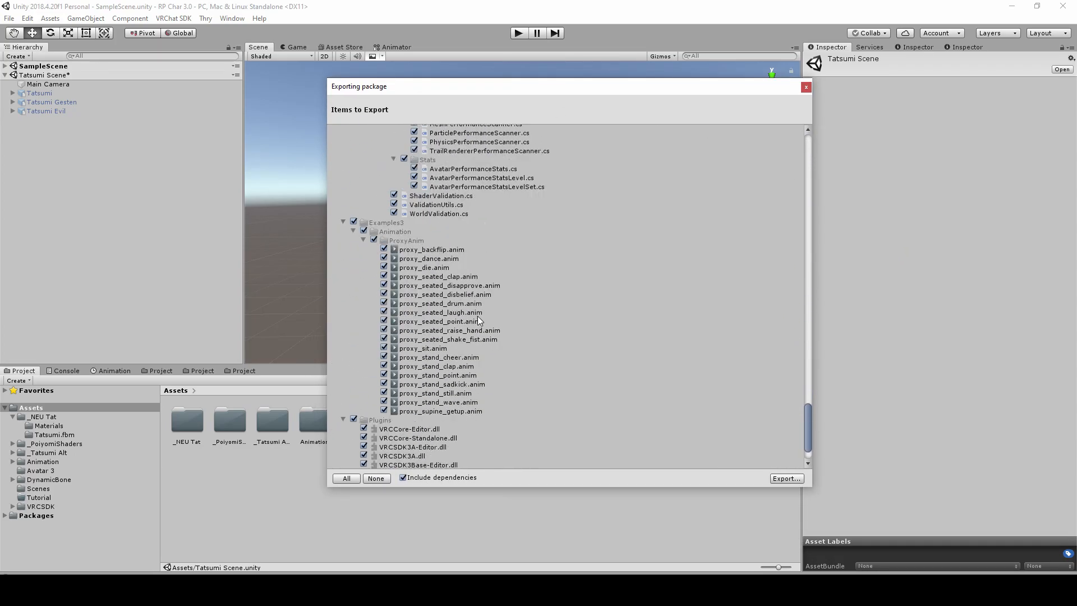
scroll(474, 312, "up", 3)
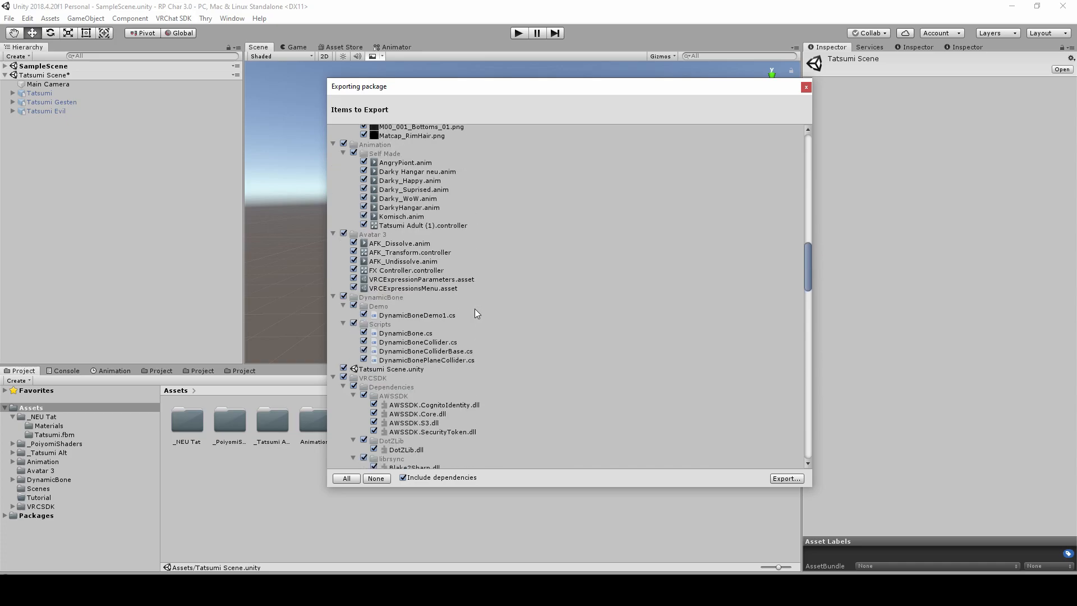
scroll(386, 269, "up", 5)
scroll(405, 318, "down", 8)
scroll(393, 314, "down", 8)
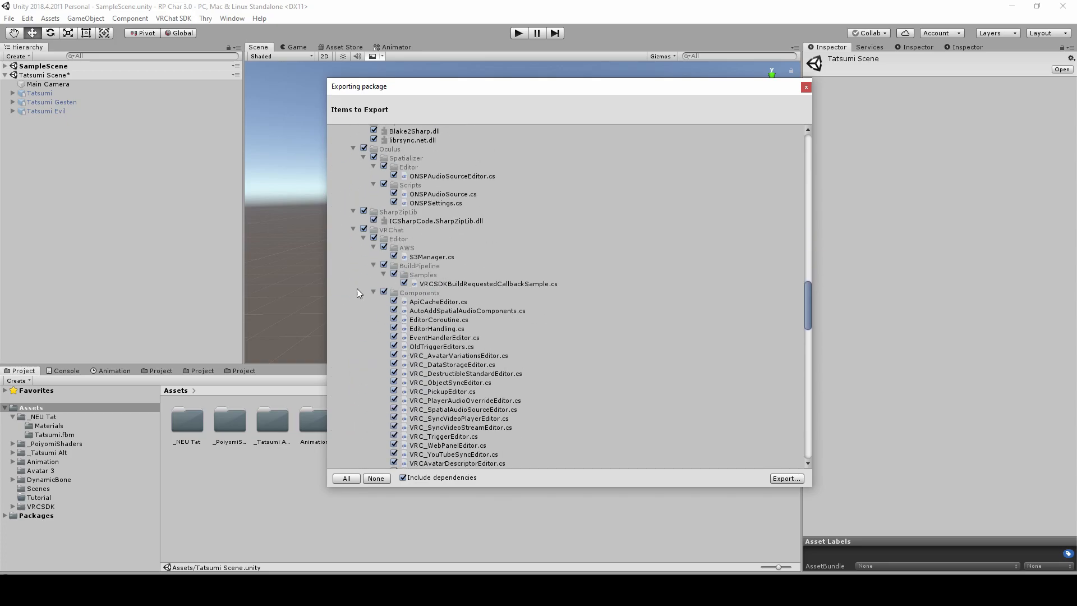
Step: Collapse the VRChat, Examples3 and VRCSDK folders in the export list, review the remaining items and close the list without exporting
left_click(353, 229)
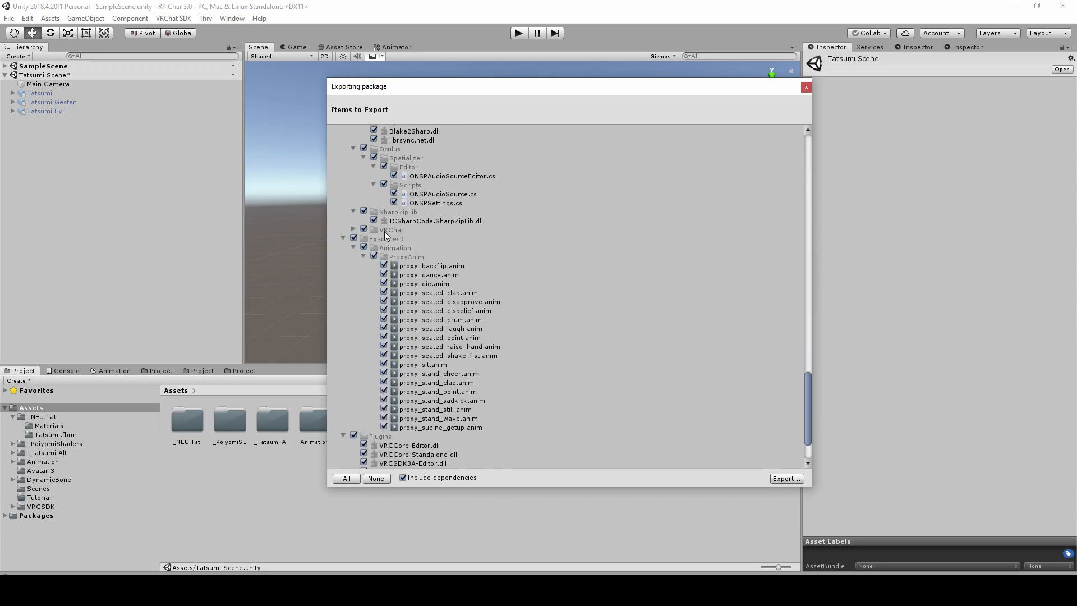
left_click(343, 239)
scroll(353, 269, "up", 10)
left_click(334, 328)
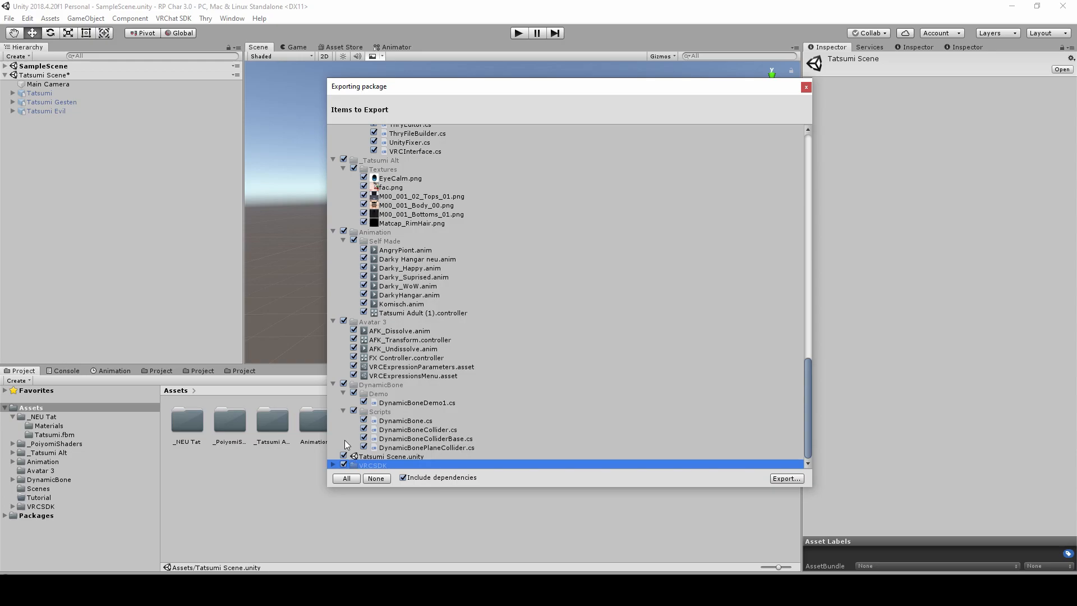
scroll(349, 354, "up", 6)
scroll(415, 359, "up", 15)
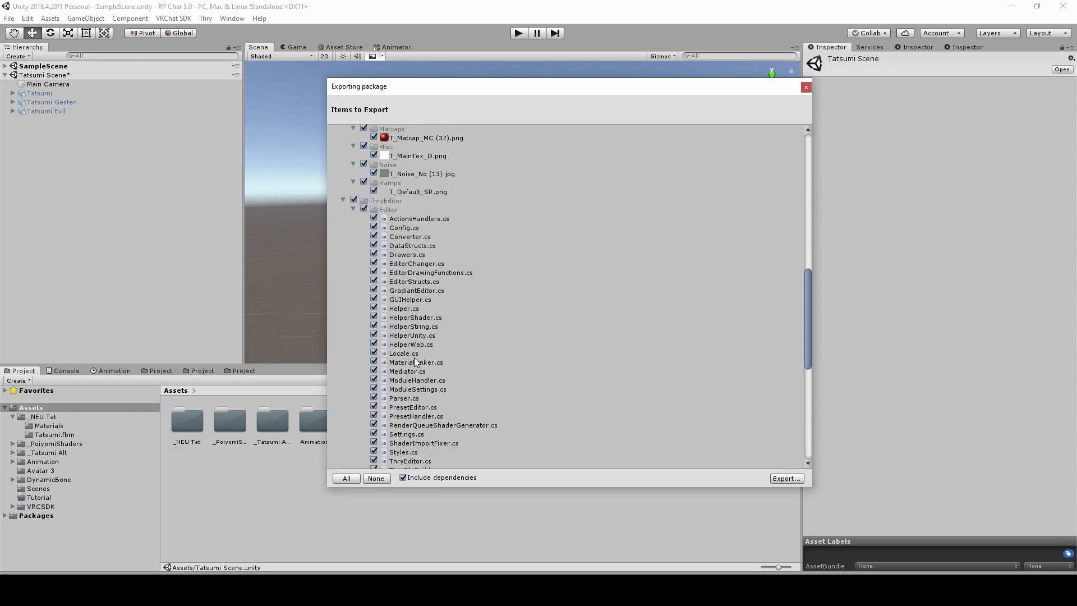
scroll(446, 359, "down", 15)
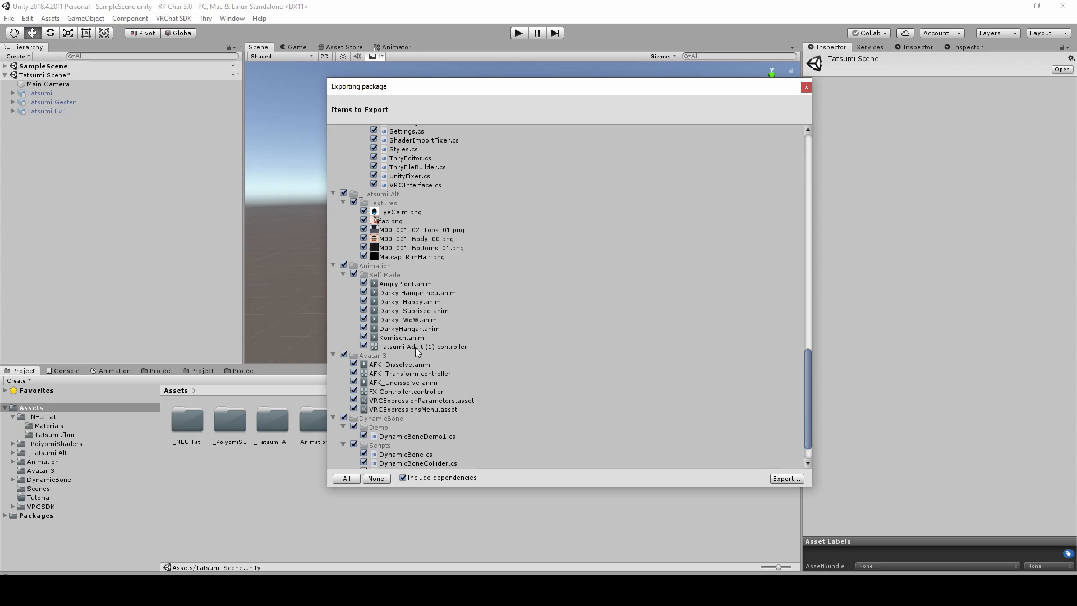
scroll(503, 351, "up", 7)
left_click(805, 88)
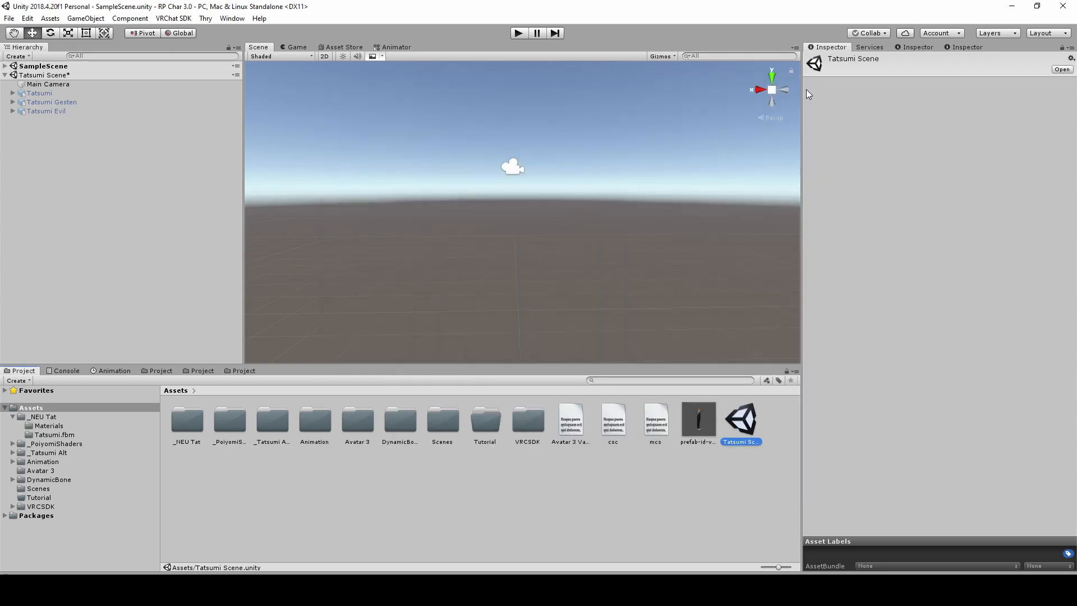
Step: Activate the Tatsumi Evil avatar in the scene and add a VRC Avatar Descriptor component to it
left_click(62, 112)
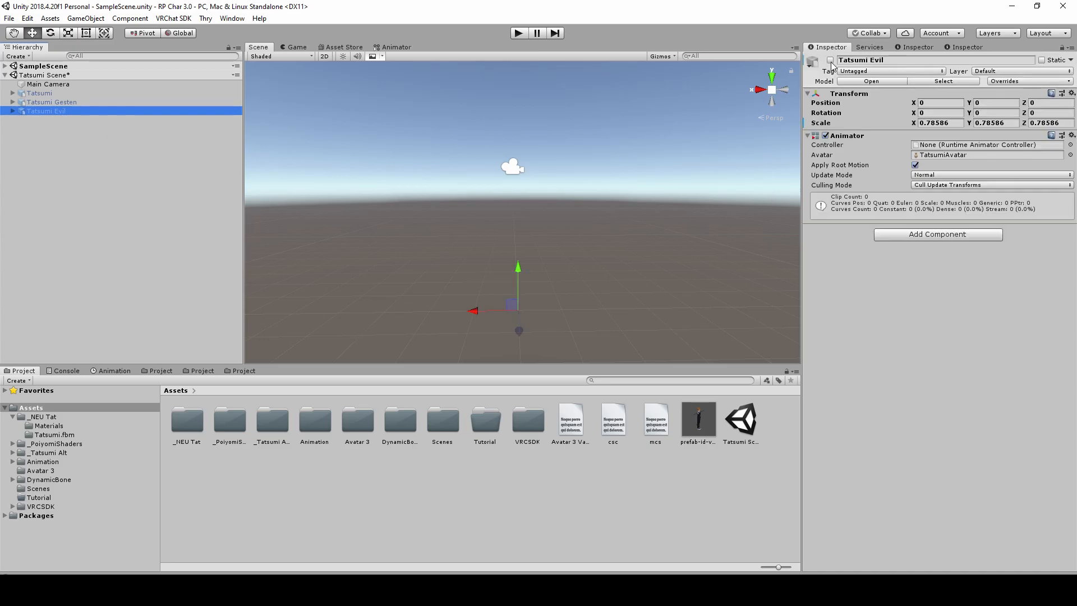
left_click(830, 60)
key("f")
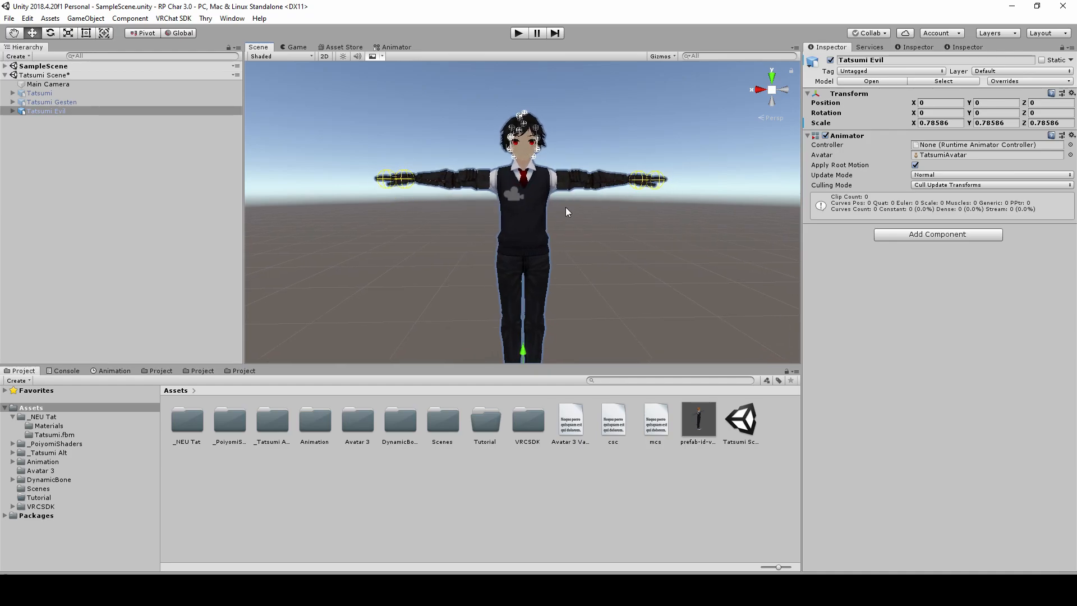
left_click(947, 233)
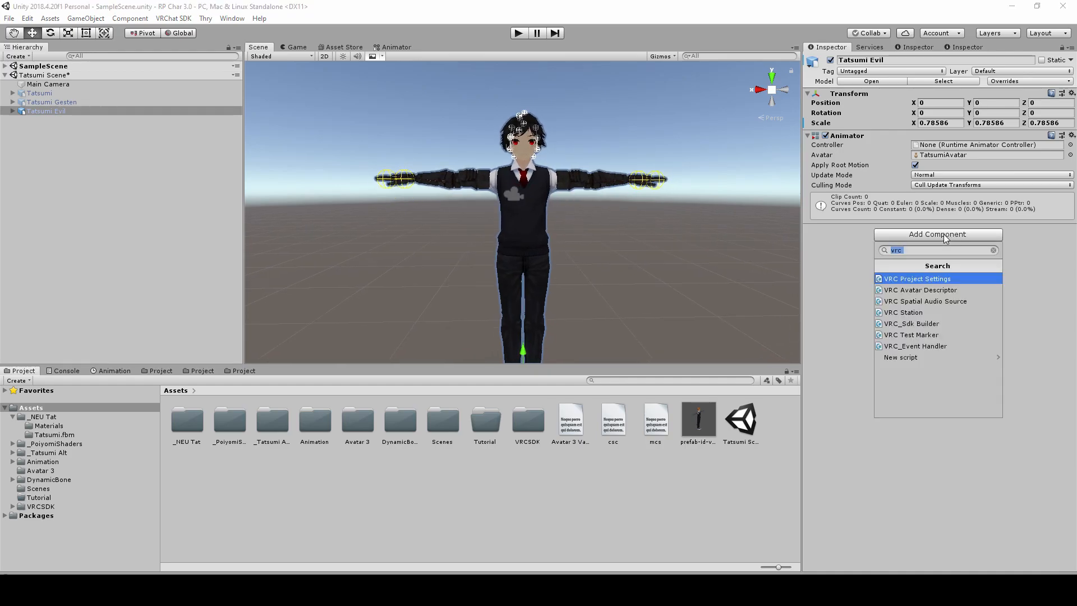
left_click(943, 292)
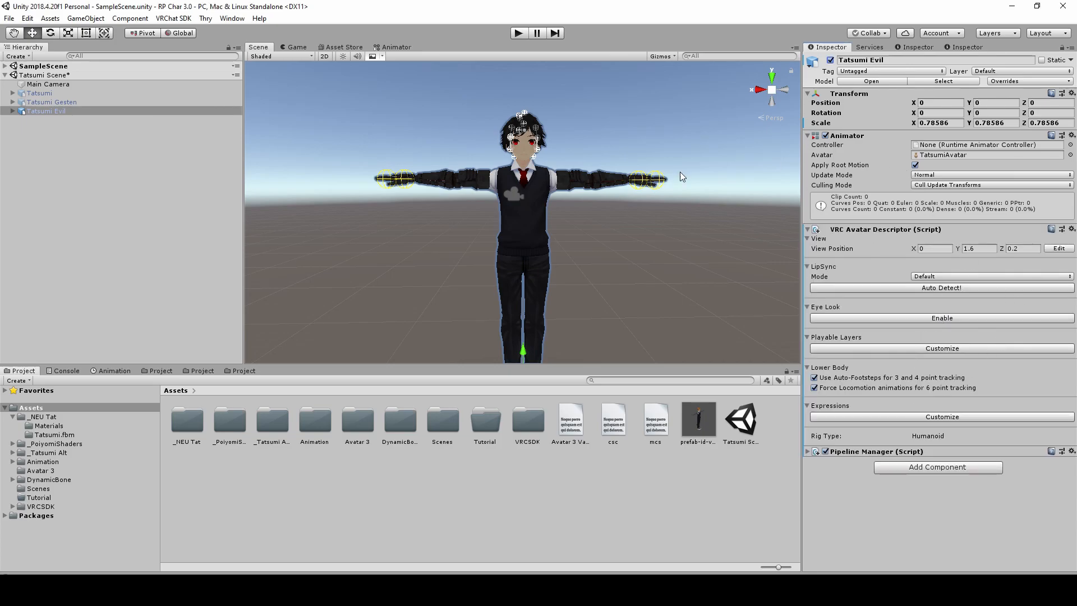
Step: Move the avatar's view position between its eyes, at about Y 1.55 and Z 0.098
middle_click_drag(604, 189, 607, 220)
scroll(607, 219, "up", 2)
right_click_drag(569, 217, 593, 213)
scroll(593, 214, "up", 2)
middle_click_drag(593, 213, 651, 208)
left_click(1058, 248)
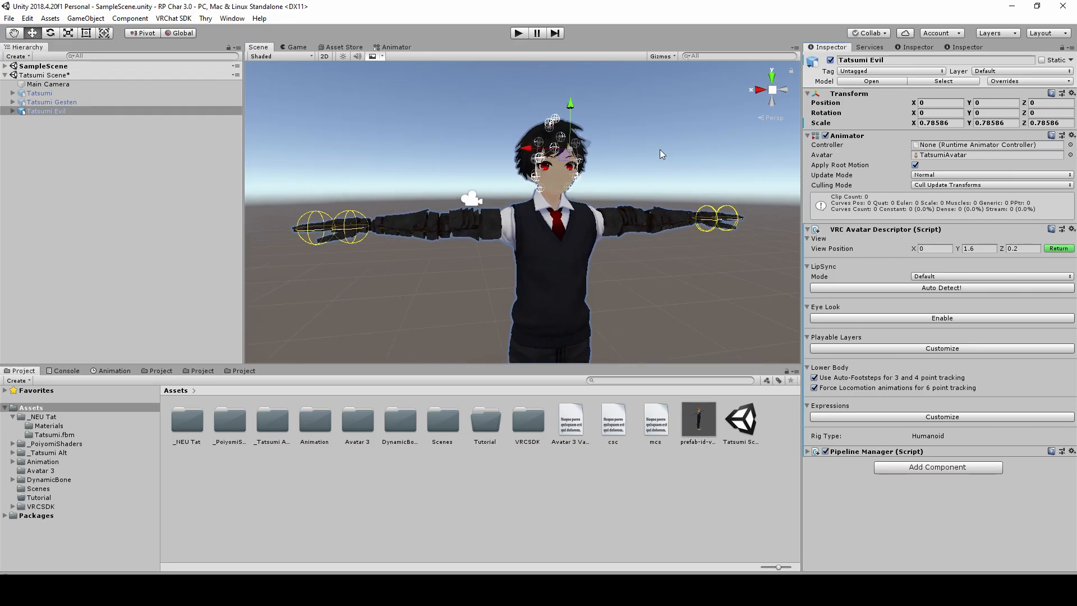
middle_click_drag(620, 143, 605, 221)
left_click_drag(576, 159, 575, 196)
left_click_drag(584, 251, 578, 247)
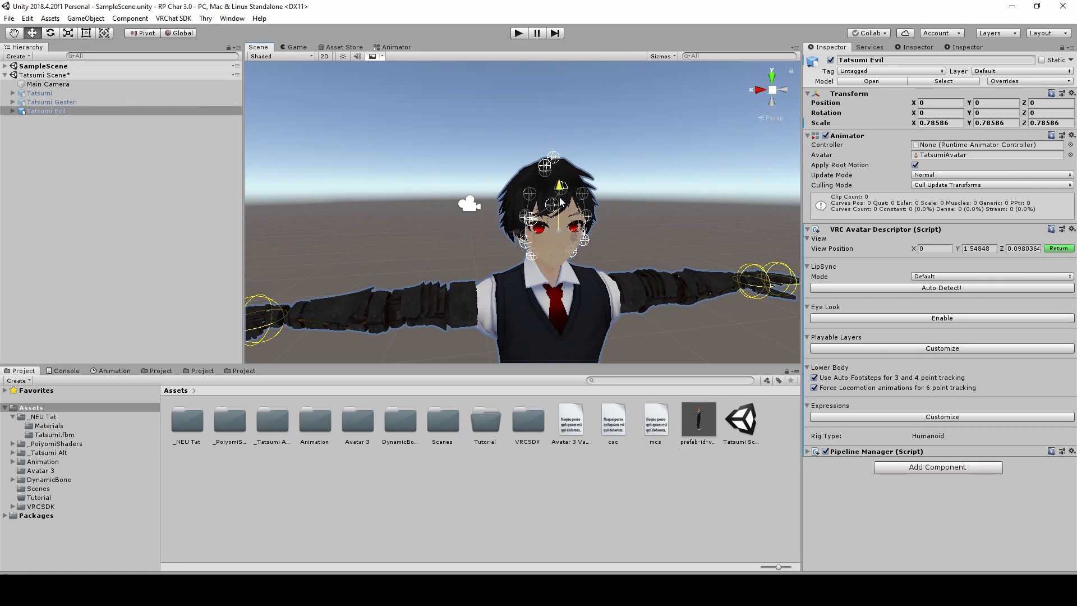
middle_click_drag(600, 215, 614, 182)
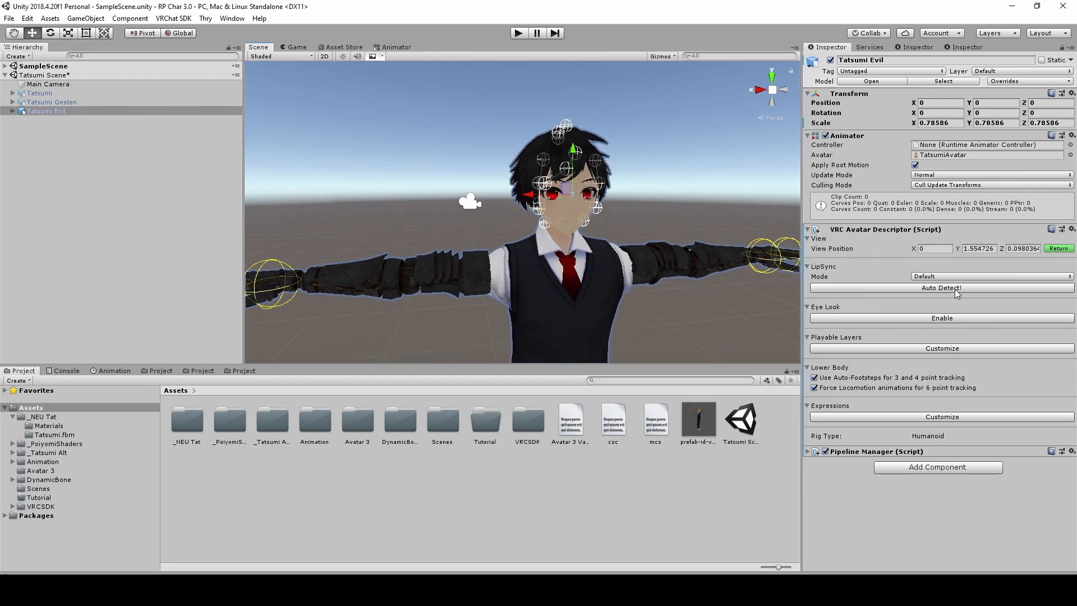
Step: Set the descriptor's LipSync mode to Viseme Blend Shape and assign the avatar's Body as the face mesh
left_click(938, 277)
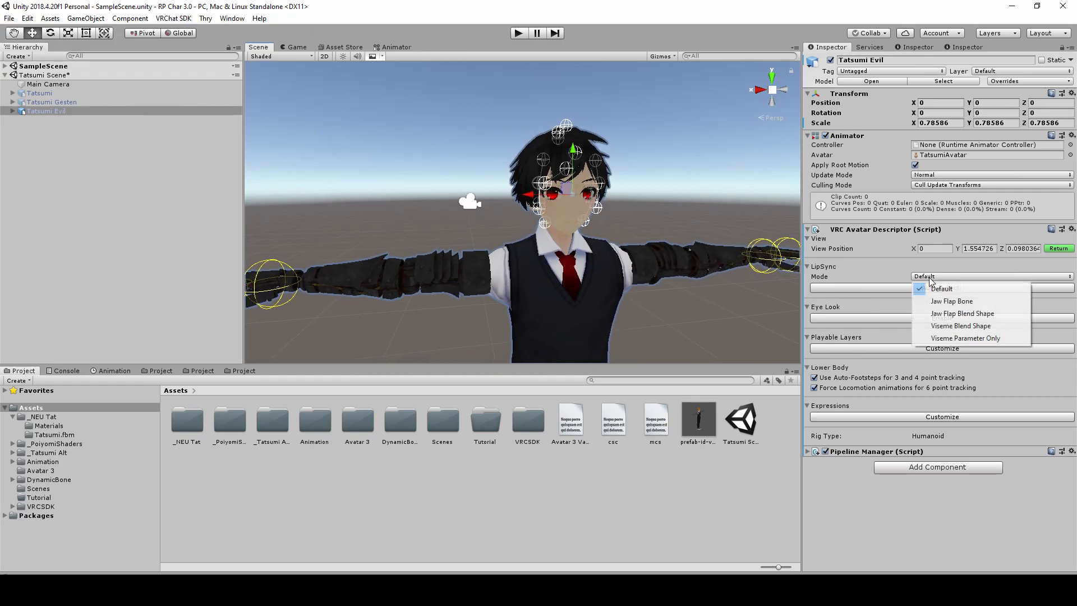
left_click(971, 328)
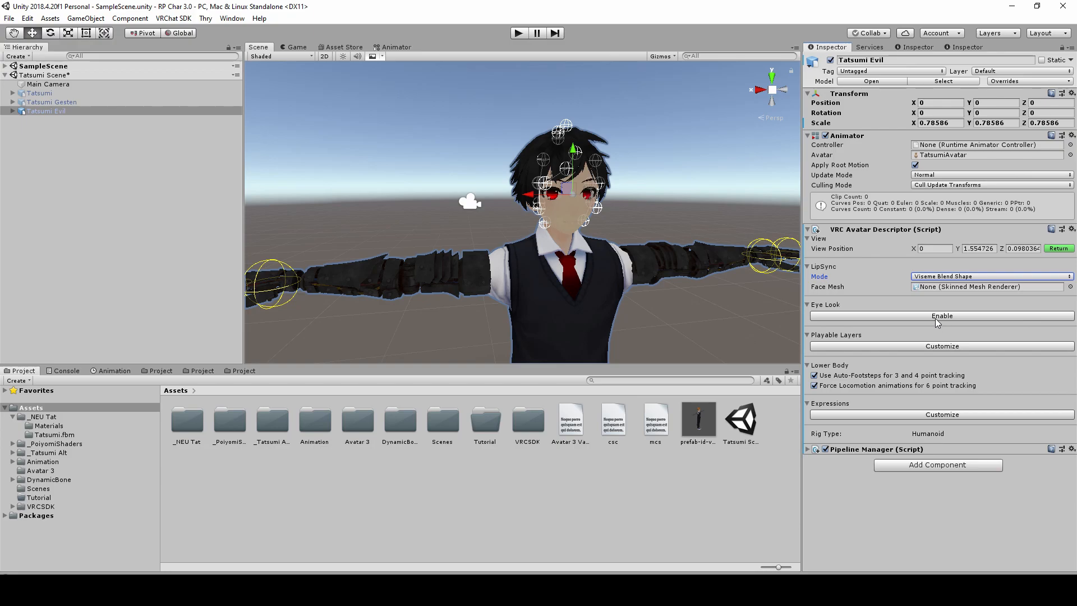
left_click(12, 111)
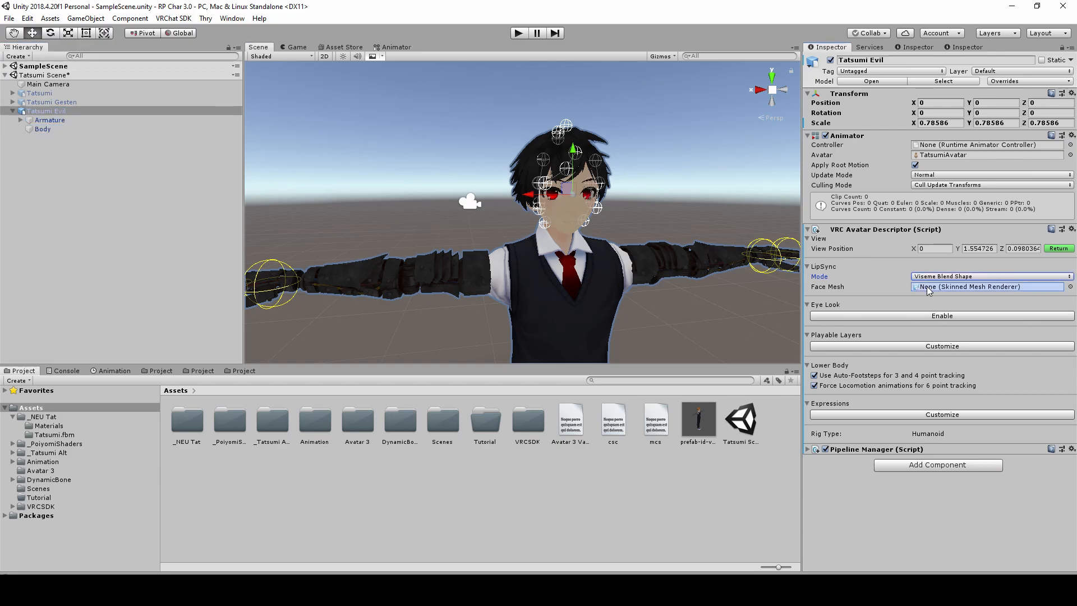
left_click_drag(927, 289, 928, 288)
Step: Enable Eye Look on the avatar descriptor and expand the Tatsumi Evil armature down to the bones under Head
scroll(918, 311, "down", 2)
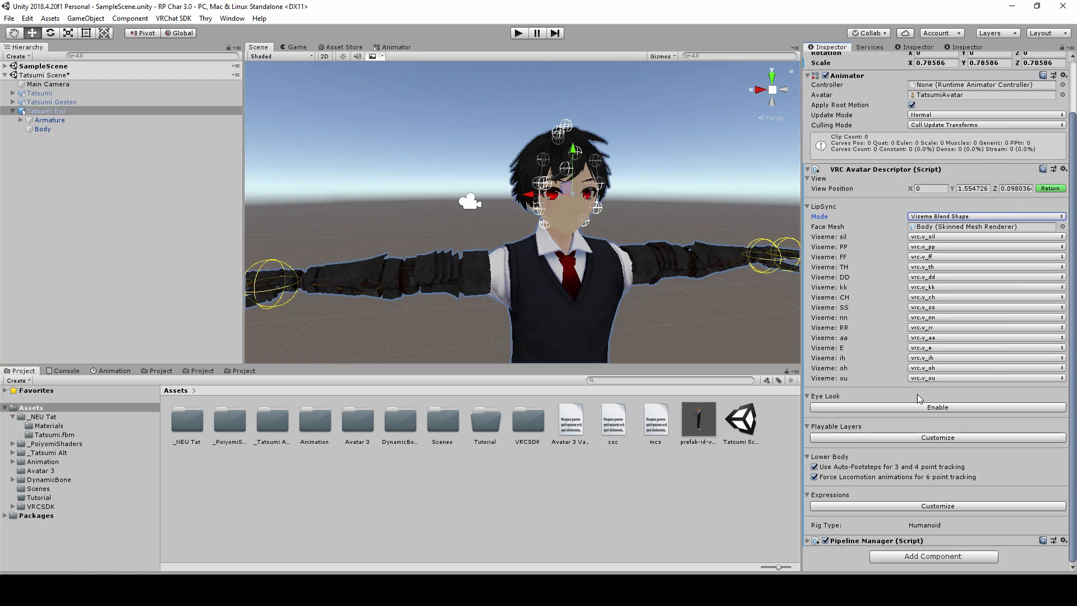
left_click(887, 409)
scroll(877, 370, "down", 7)
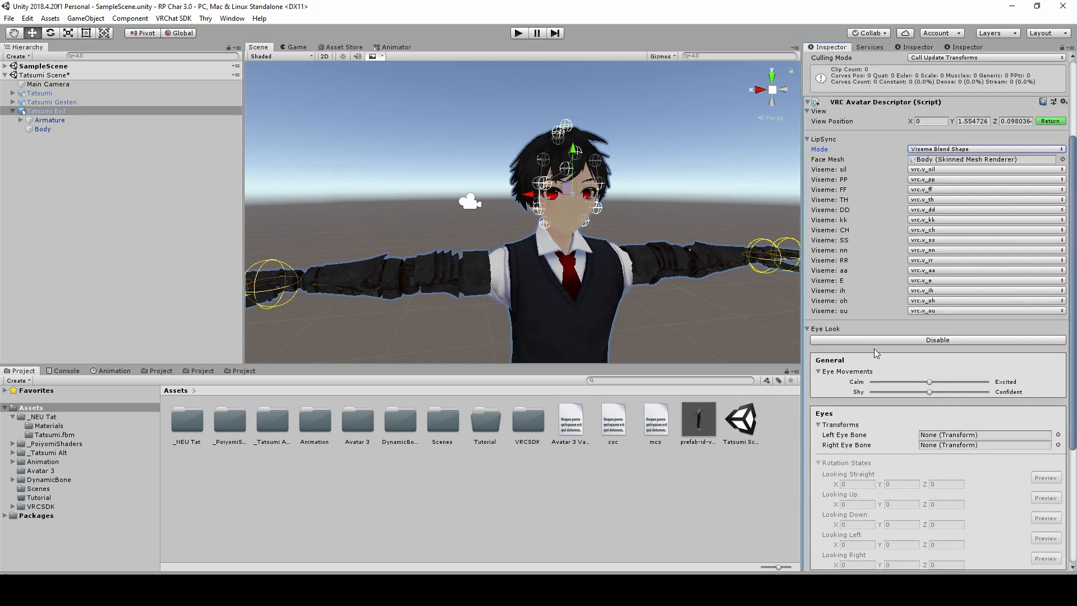
left_click(6, 113)
left_click(21, 120)
left_click(29, 129)
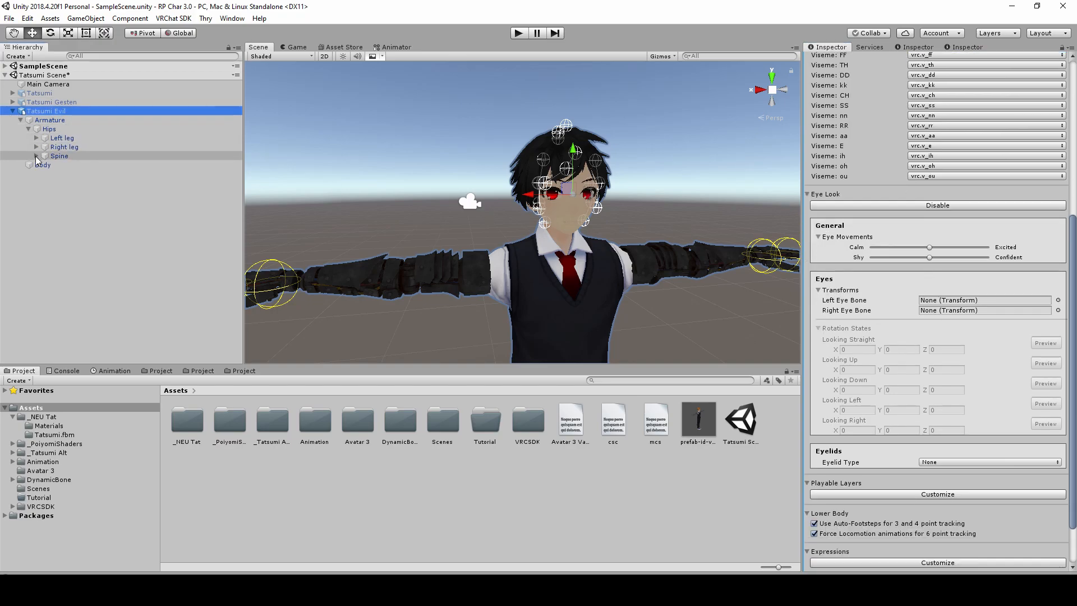
left_click(37, 156)
left_click(52, 165)
left_click(44, 165)
left_click(53, 183)
left_click(60, 191)
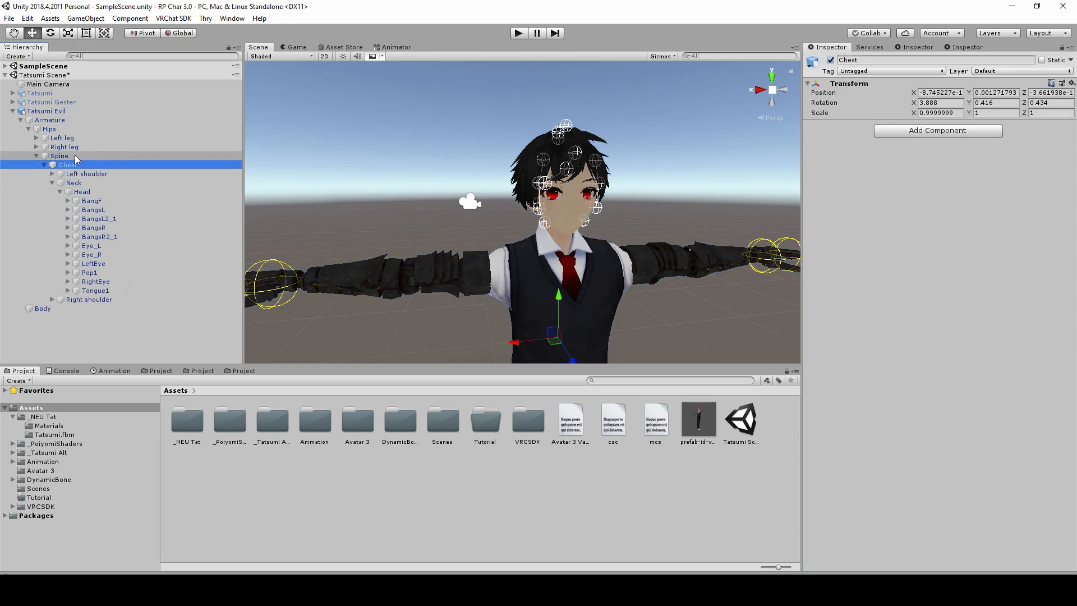
Step: Assign Eye_L as the left eye bone and Eye_R as the right eye bone in Tatsumi Evil's Eye Look settings
left_click(74, 112)
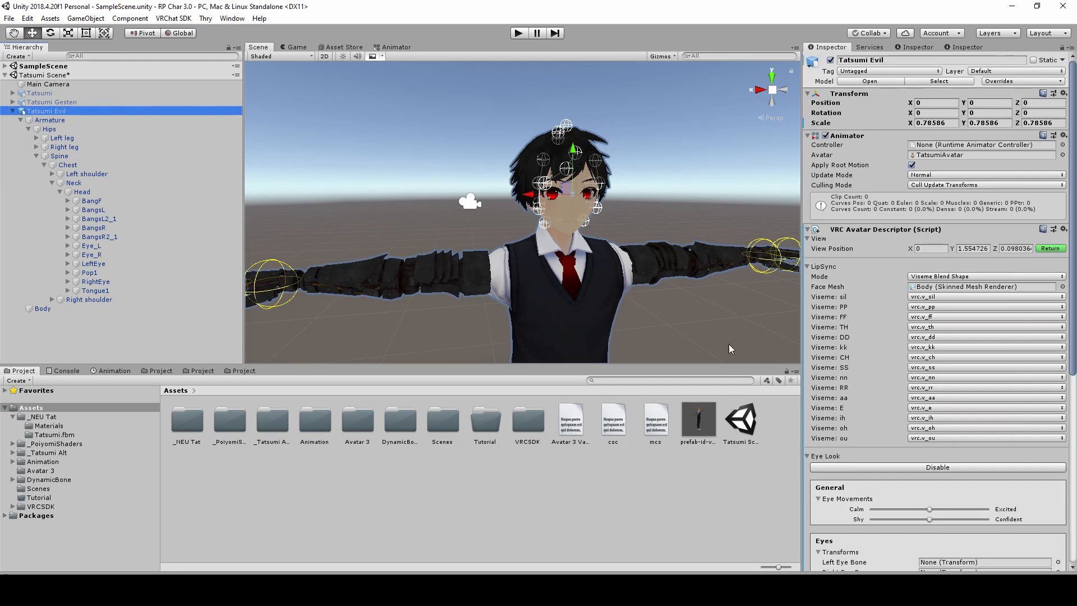
scroll(689, 337, "down", 6)
scroll(859, 356, "down", 3)
scroll(558, 268, "up", 5)
scroll(558, 271, "up", 3)
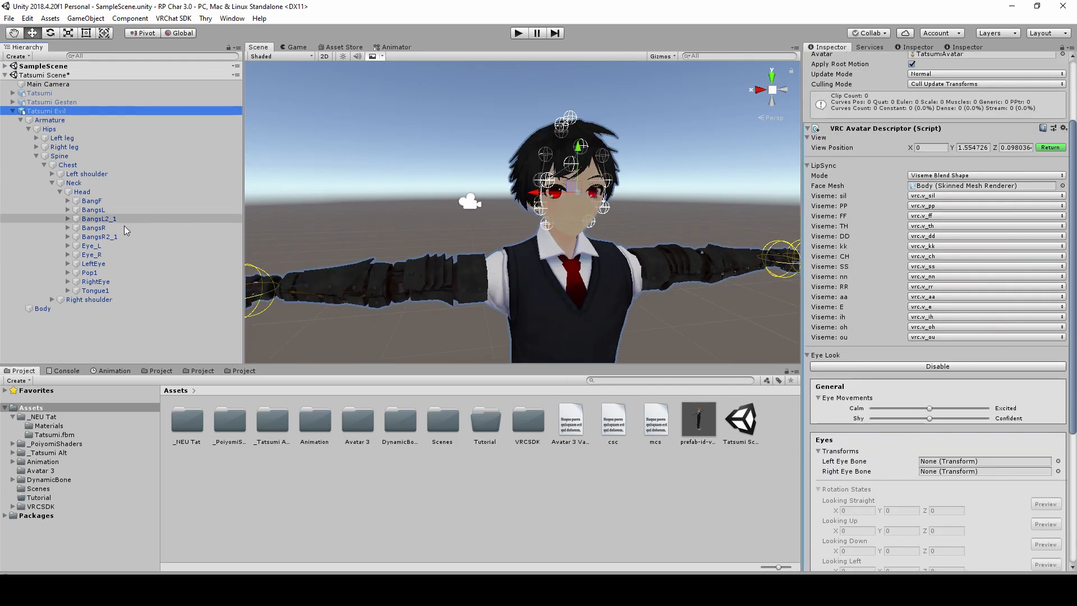
left_click_drag(683, 315, 973, 463)
left_click_drag(125, 255, 984, 471)
Step: Set the eye rotation states to X -12 for Looking Up and X 12 for Looking Down
scroll(593, 251, "up", 4)
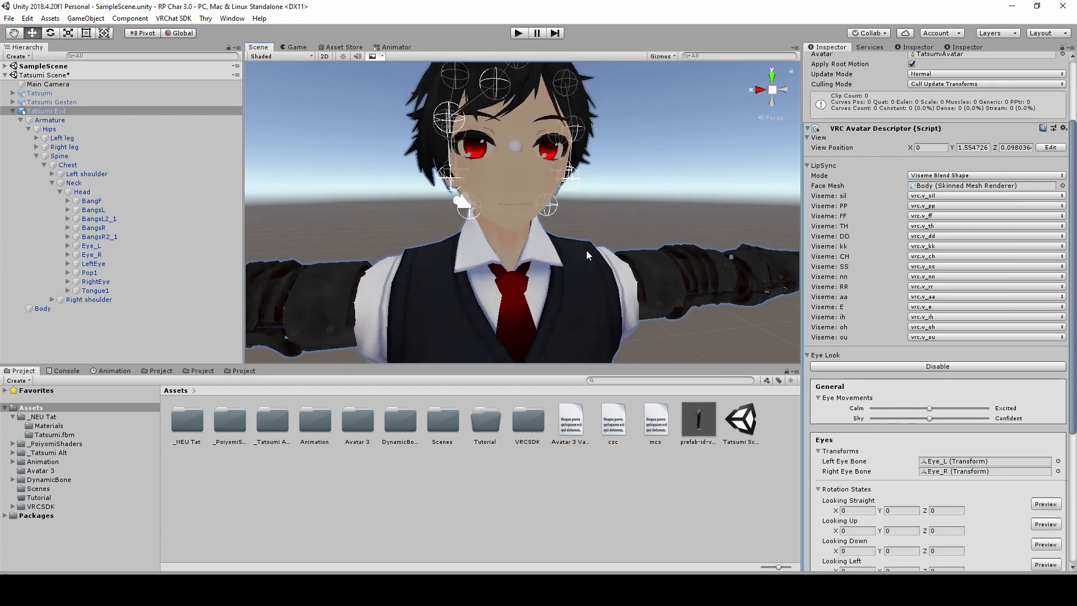
scroll(862, 426, "down", 4)
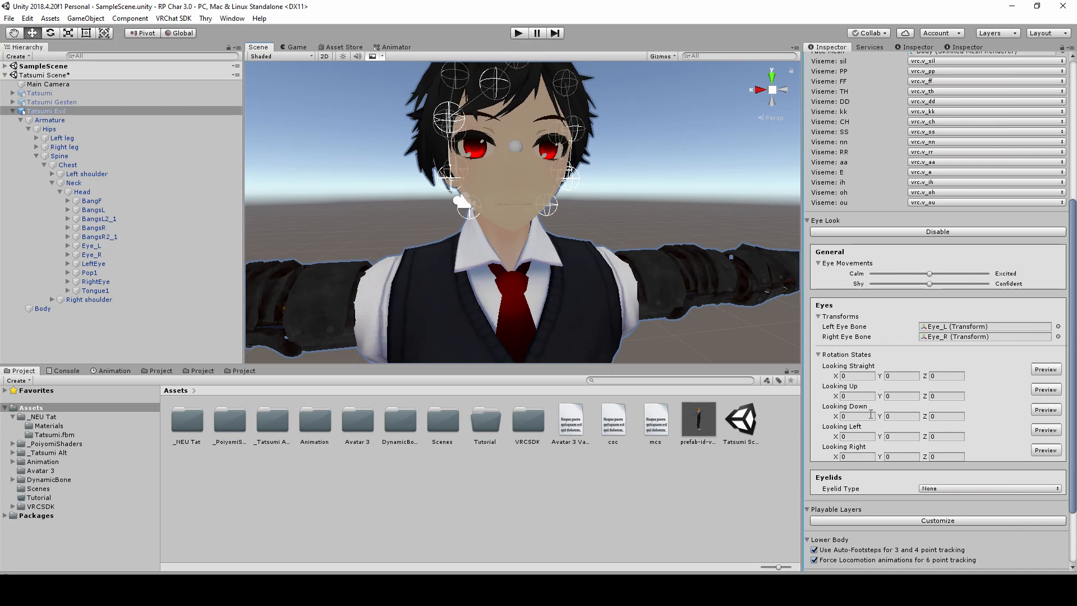
scroll(868, 415, "down", 1)
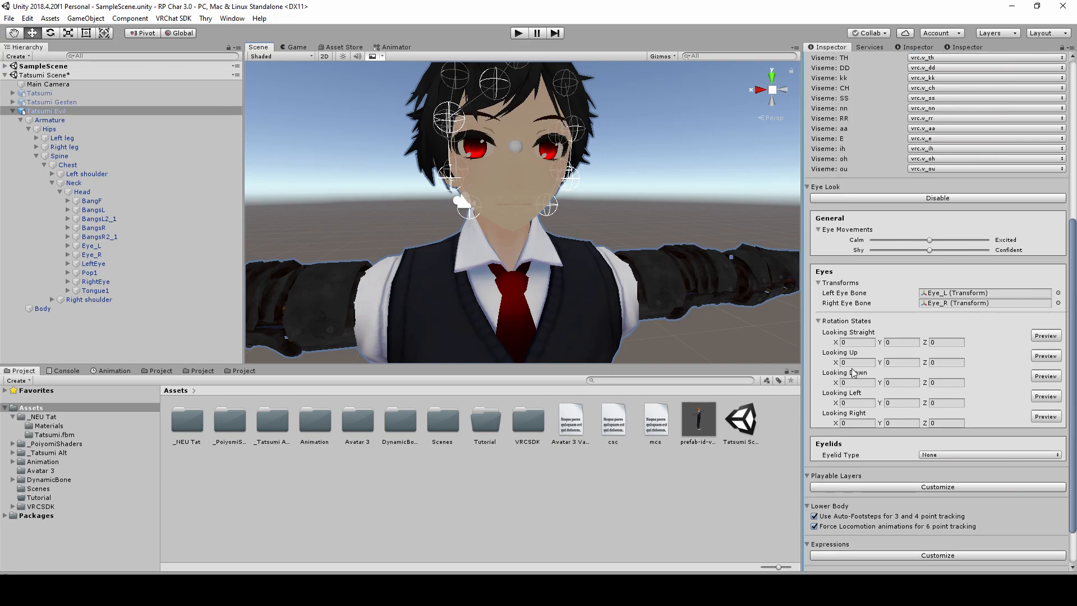
left_click_drag(835, 363, 608, 370)
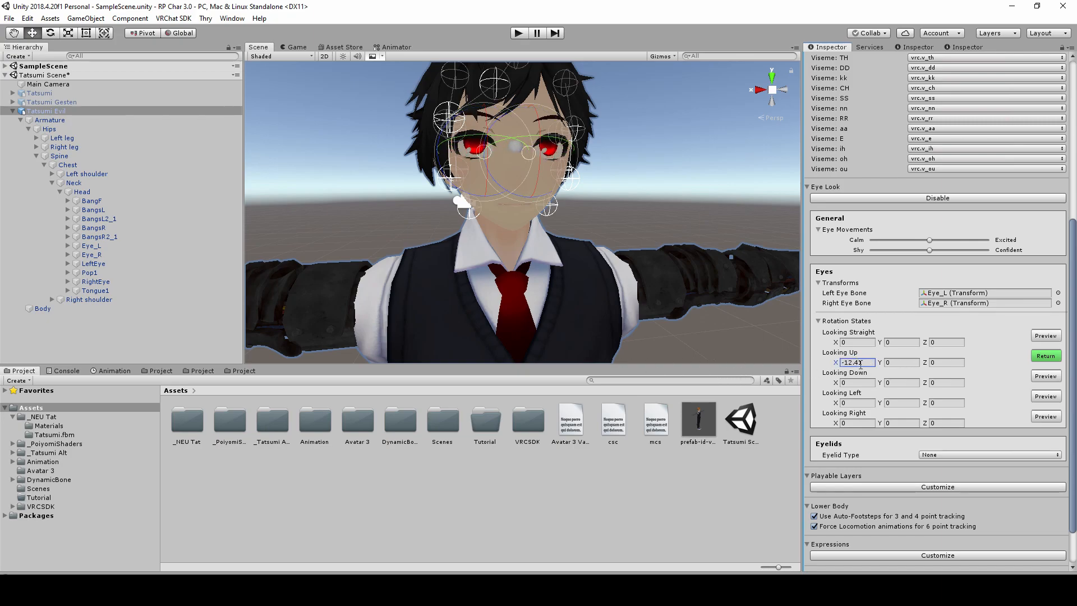
key("BackSpace")
type("-12")
key("Return")
left_click(857, 382)
type("12")
scroll(857, 389, "up", 2)
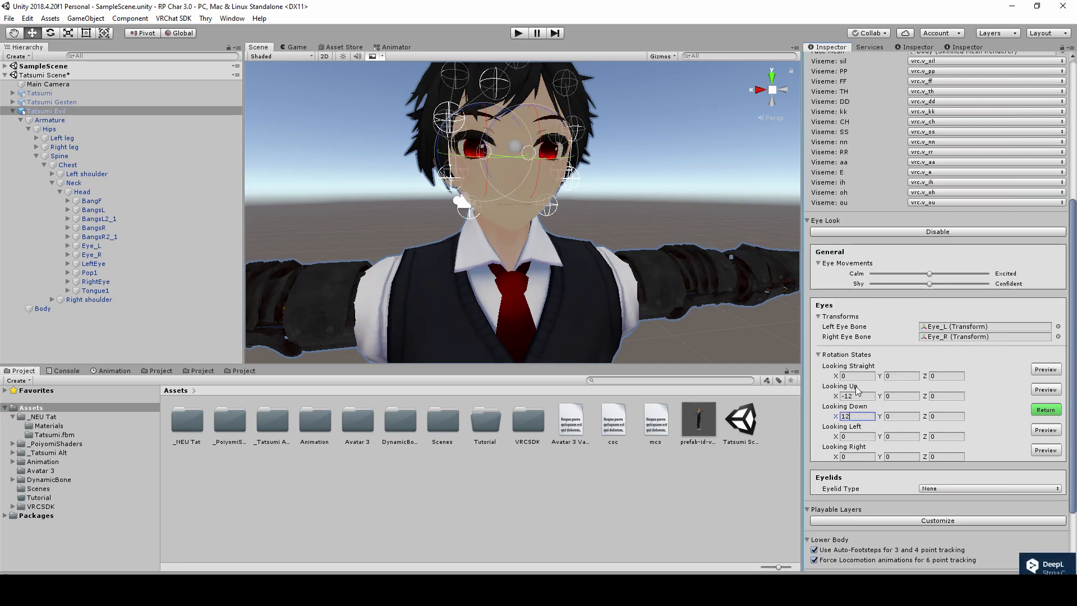
scroll(875, 402, "down", 2)
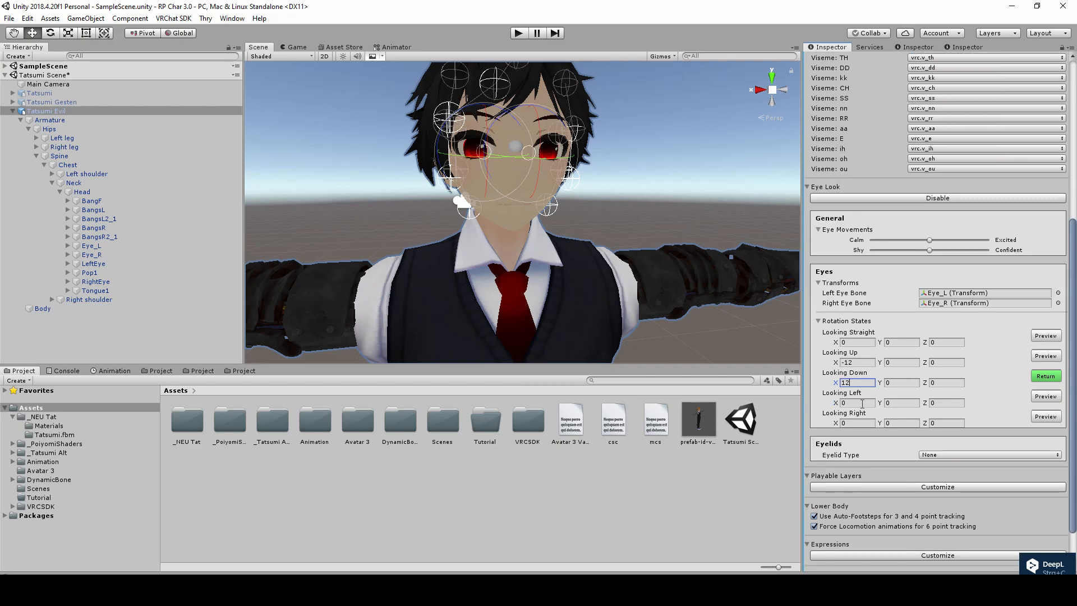
left_click_drag(834, 402, 862, 407)
left_click(864, 405)
type("0")
Step: Set the eye rotation states to Y -12 for Looking Left and Y 12 for Looking Right
left_click_drag(883, 404, 780, 406)
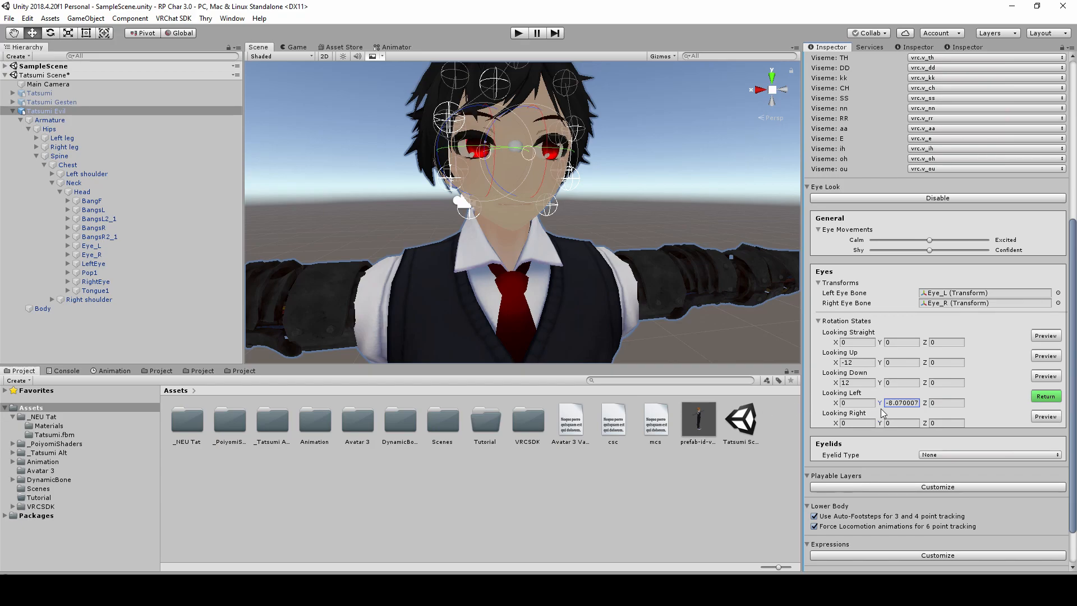
type("-12")
left_click_drag(901, 404, 885, 403)
double_click(893, 405)
key("ctrl+c")
left_click(900, 424)
key("ctrl+v")
Step: Set the eyelid type to Blendshapes and assign the avatar's Body as the eyelids mesh
scroll(929, 403, "down", 2)
scroll(987, 359, "up", 1)
scroll(1004, 319, "down", 2)
left_click(955, 406)
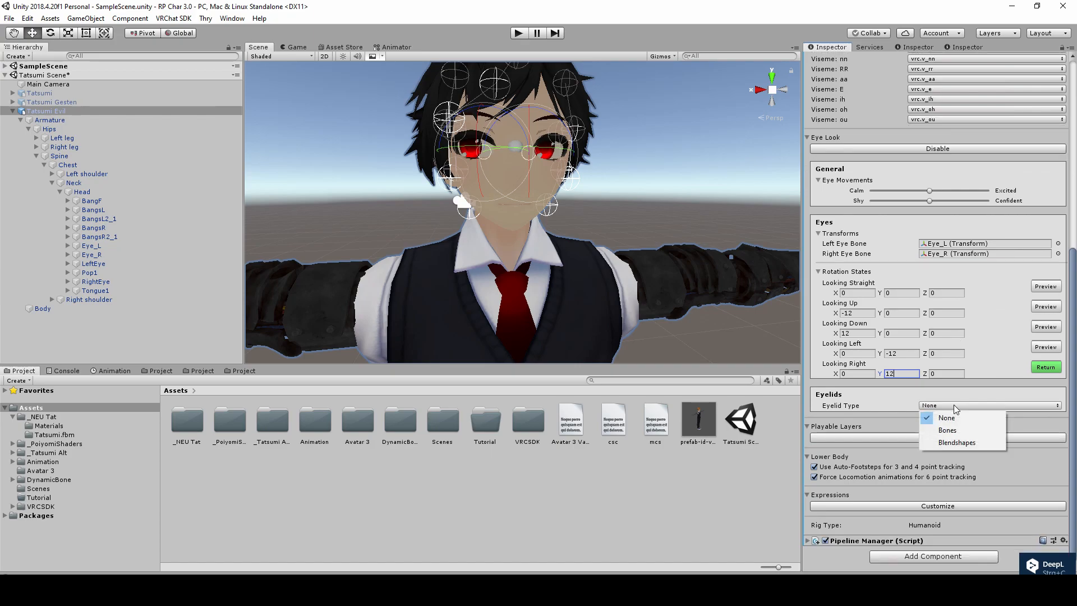
left_click(962, 443)
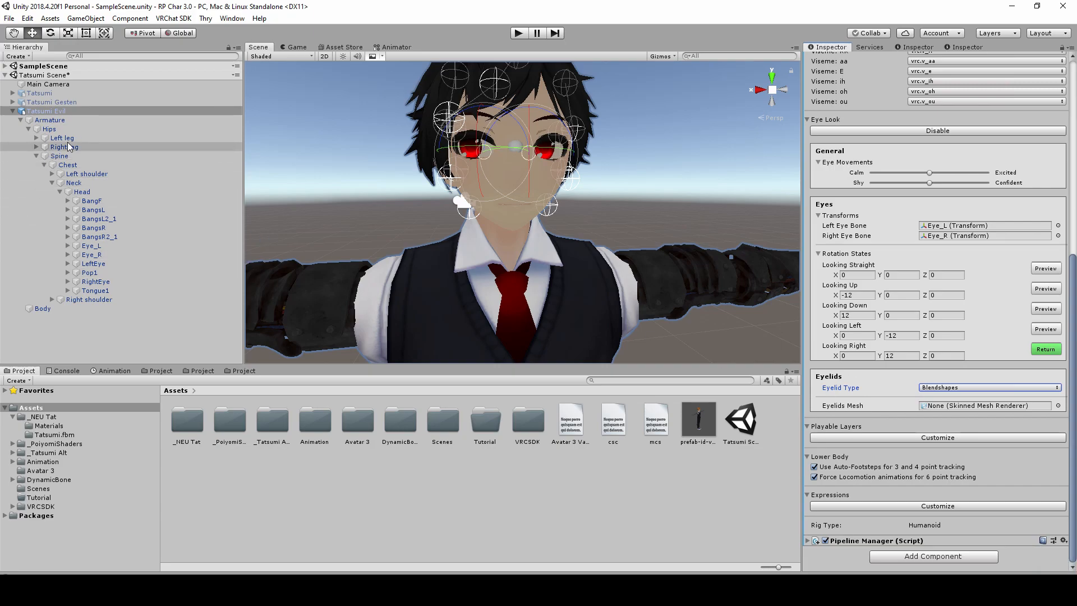
left_click_drag(60, 307, 962, 412)
scroll(958, 407, "down", 2)
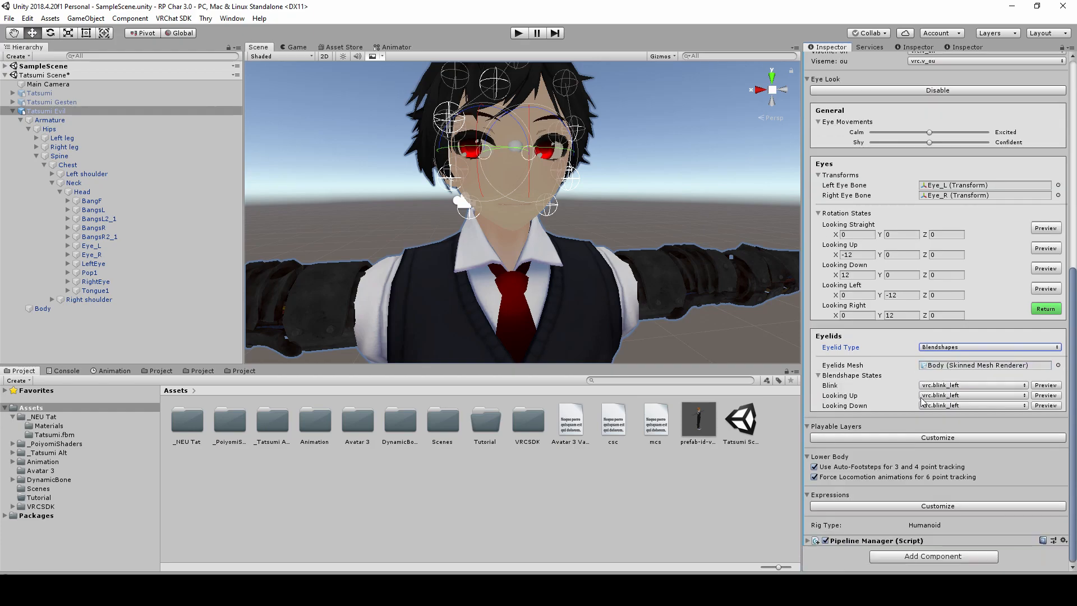
Step: Set the eyelid blendshape states to Blink for Blink and -none- for both Looking Up and Looking Down
left_click(961, 394)
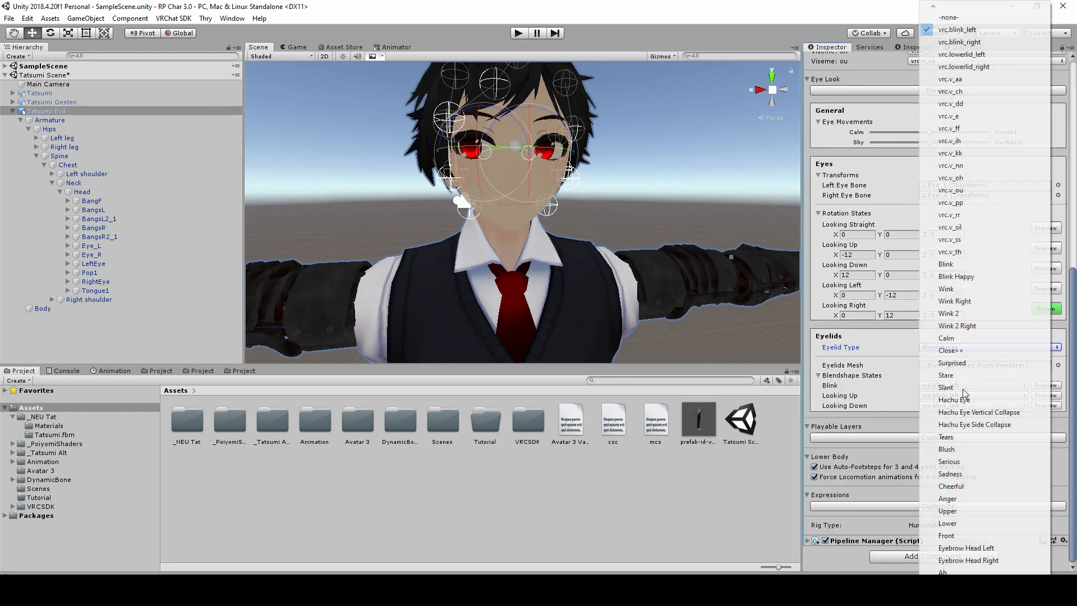
left_click(986, 266)
left_click(1022, 396)
left_click(960, 17)
left_click(970, 405)
left_click(981, 17)
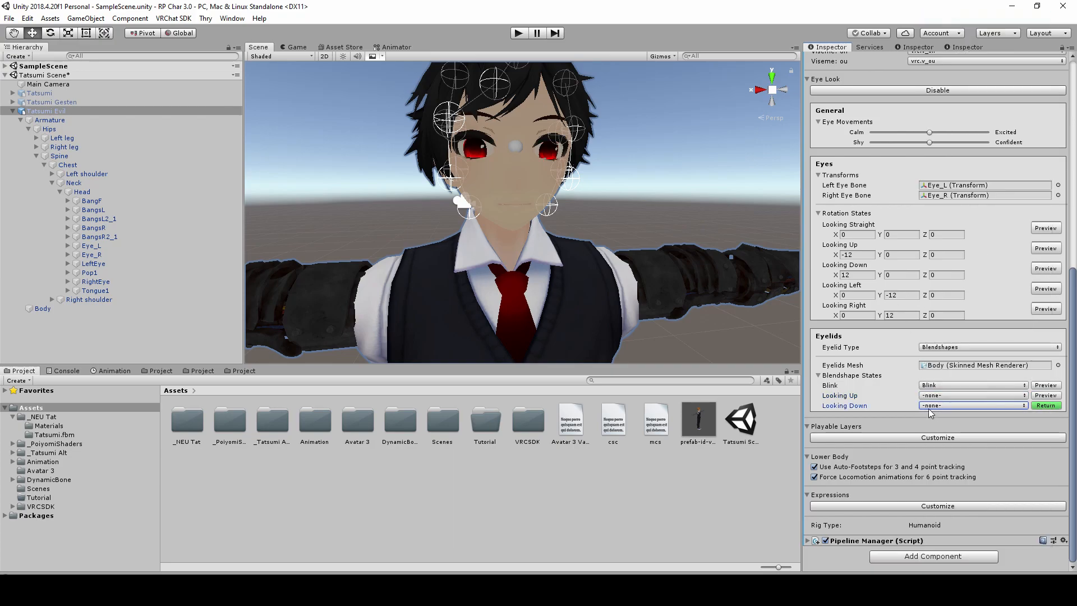
Step: Enable customization of Tatsumi Evil's Playable Layers and Expressions in the VRC Avatar Descriptor
left_click(909, 443)
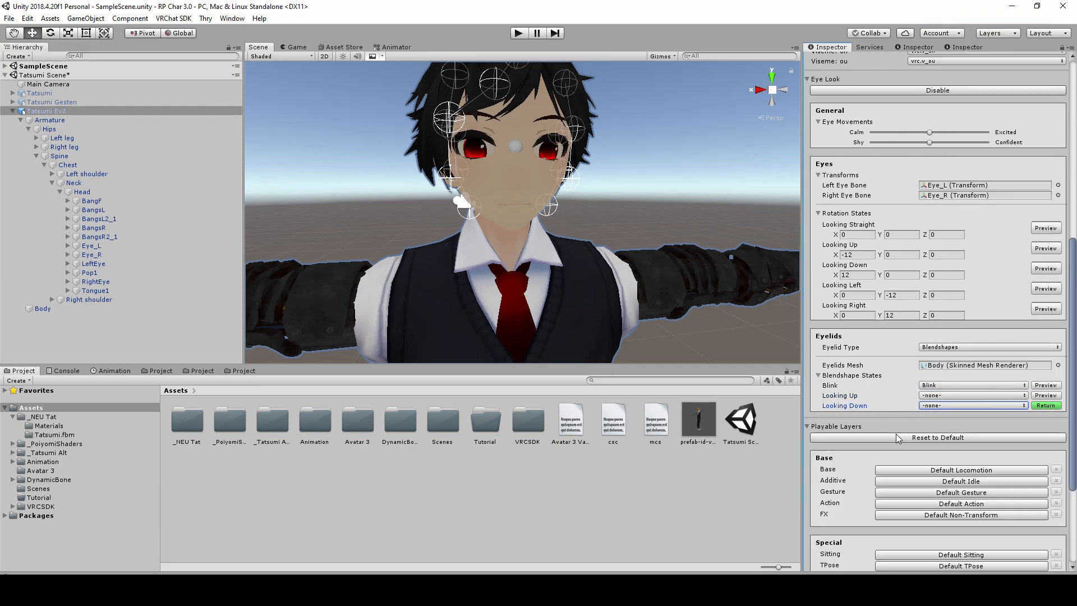
scroll(897, 393, "down", 3)
scroll(919, 392, "down", 1)
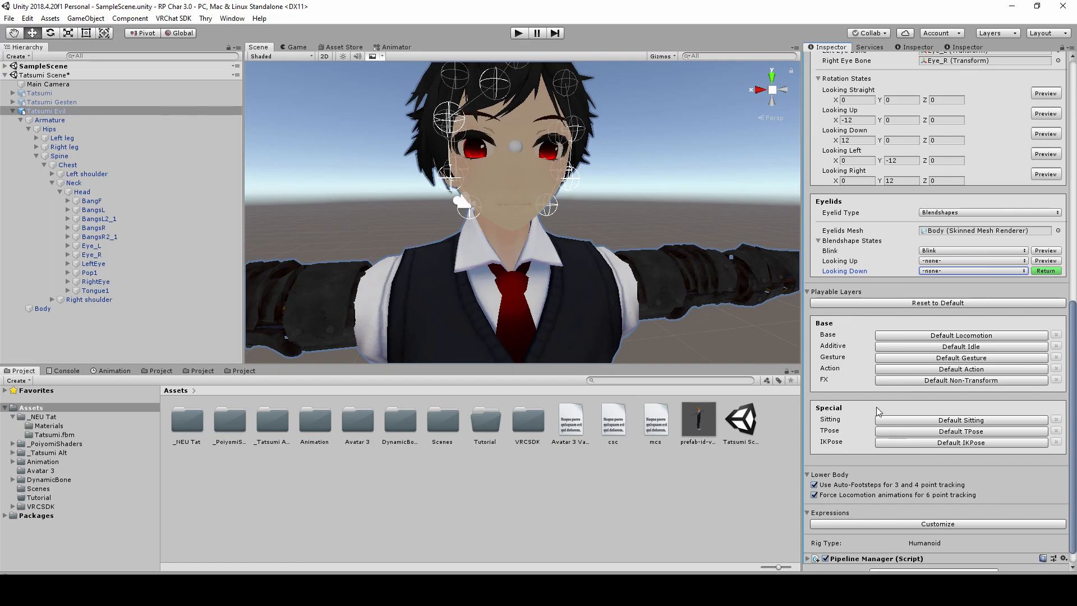
scroll(875, 410, "down", 1)
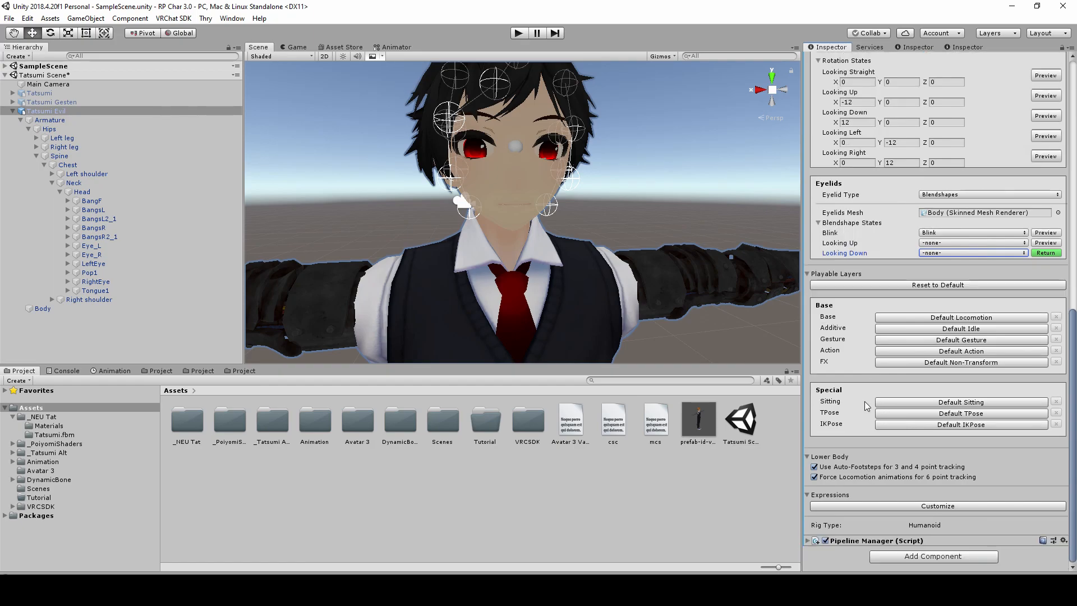
left_click(930, 510)
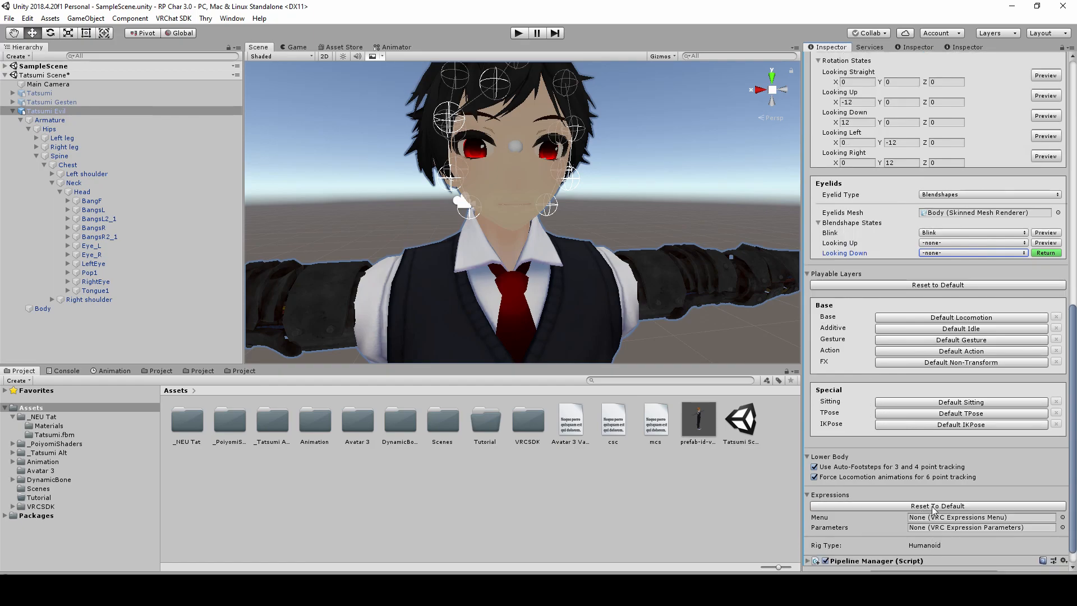
scroll(964, 470, "down", 1)
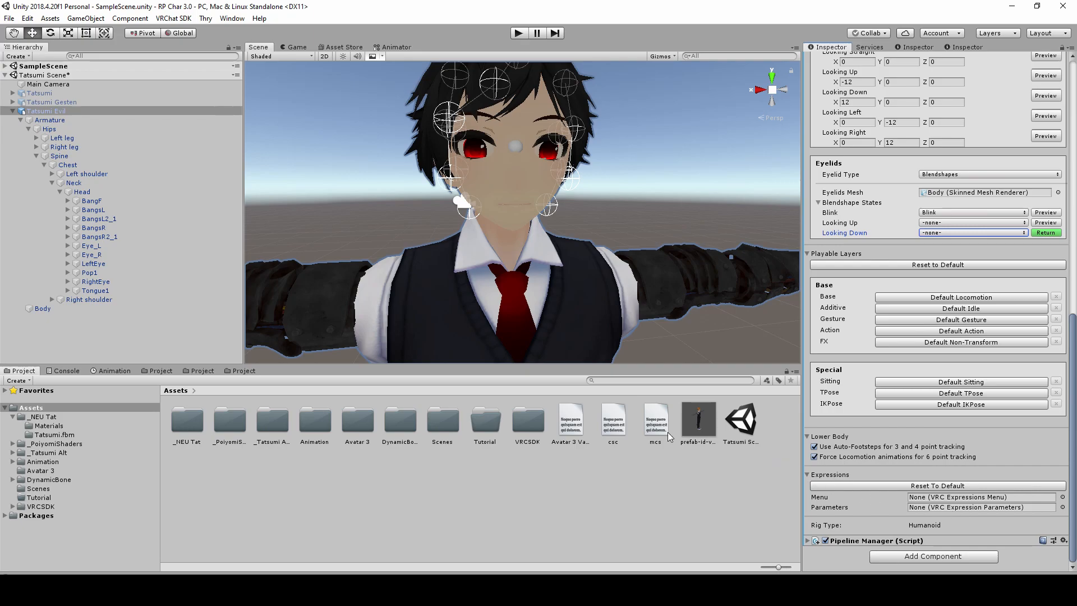
Step: Create a VRChat Expressions Menu asset in the Assets/Tutorial folder
double_click(486, 421)
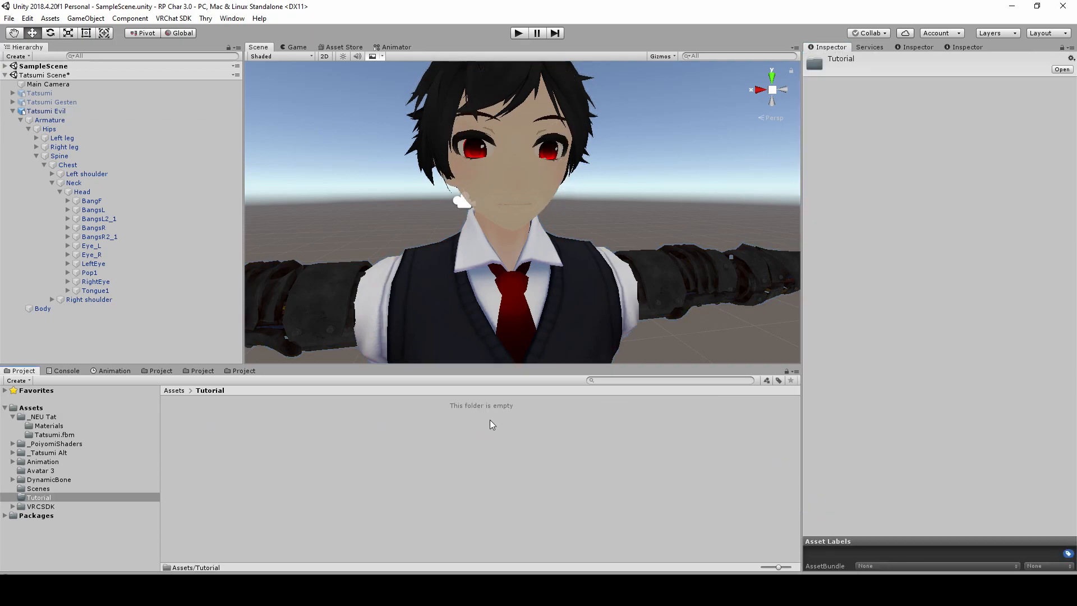
left_click(46, 111)
scroll(937, 336, "down", 10)
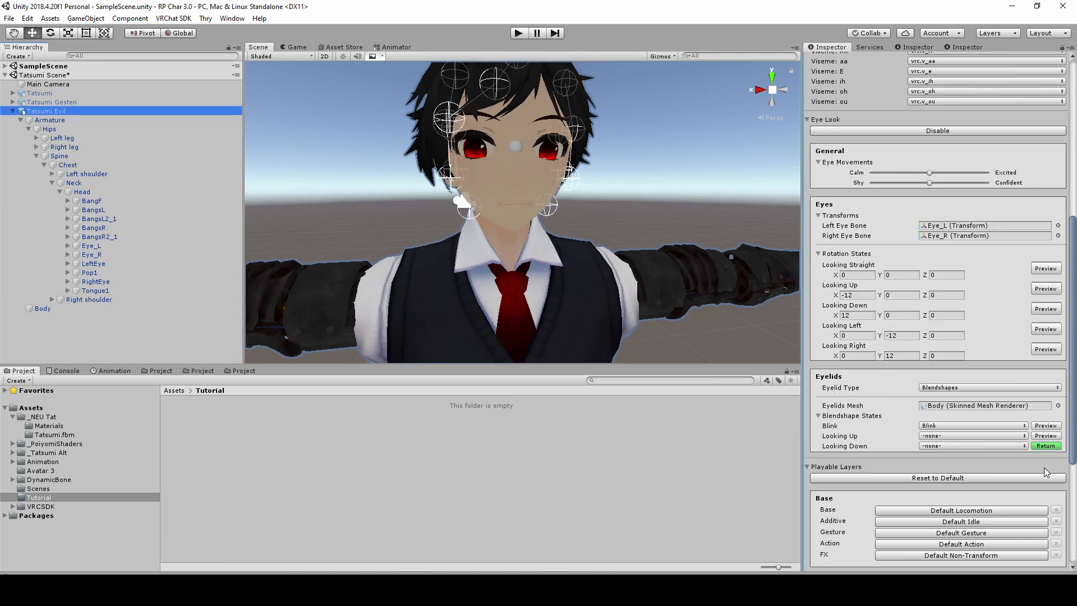
left_click(350, 439)
right_click(351, 440)
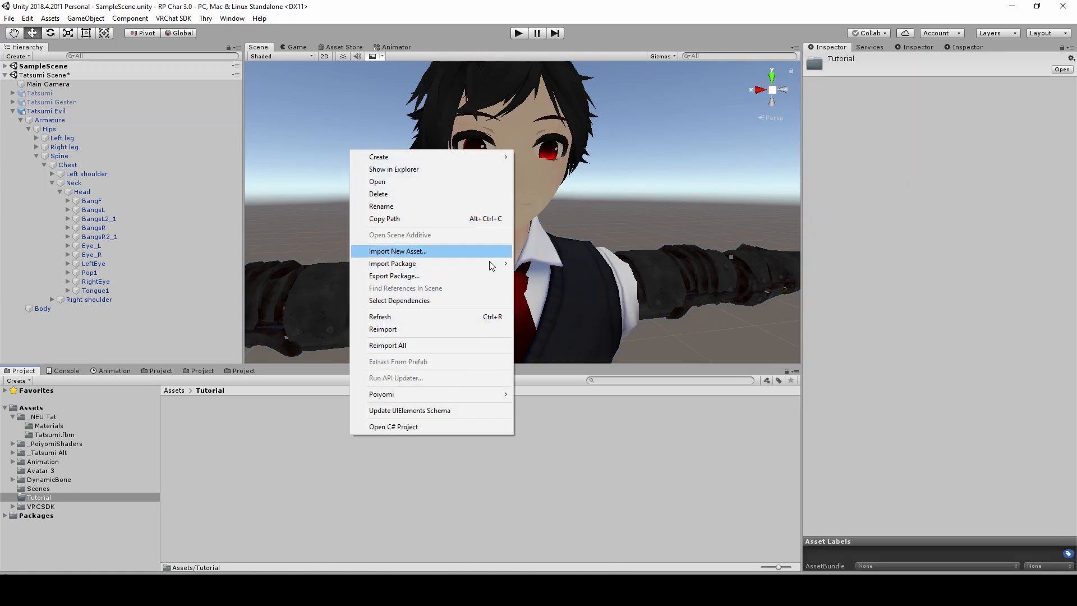
mouse_move(490, 159)
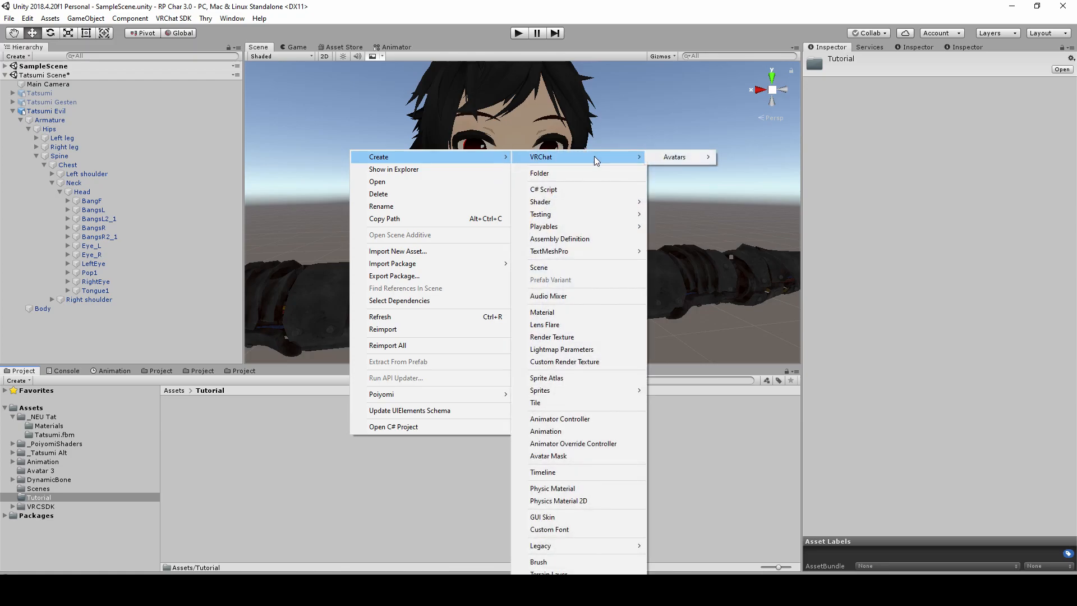
right_click(269, 452)
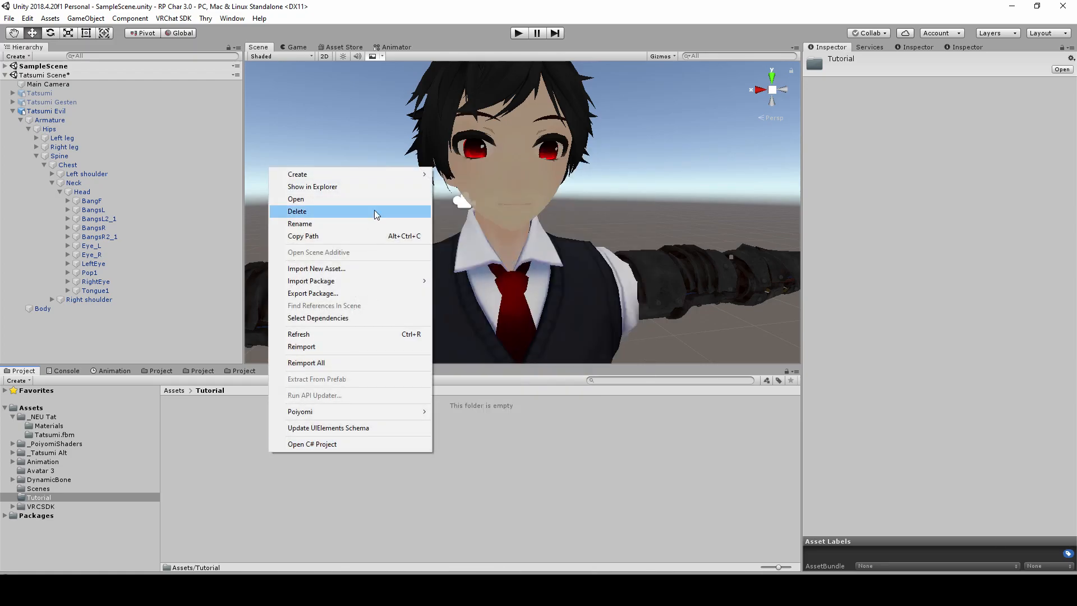
mouse_move(387, 175)
mouse_move(511, 170)
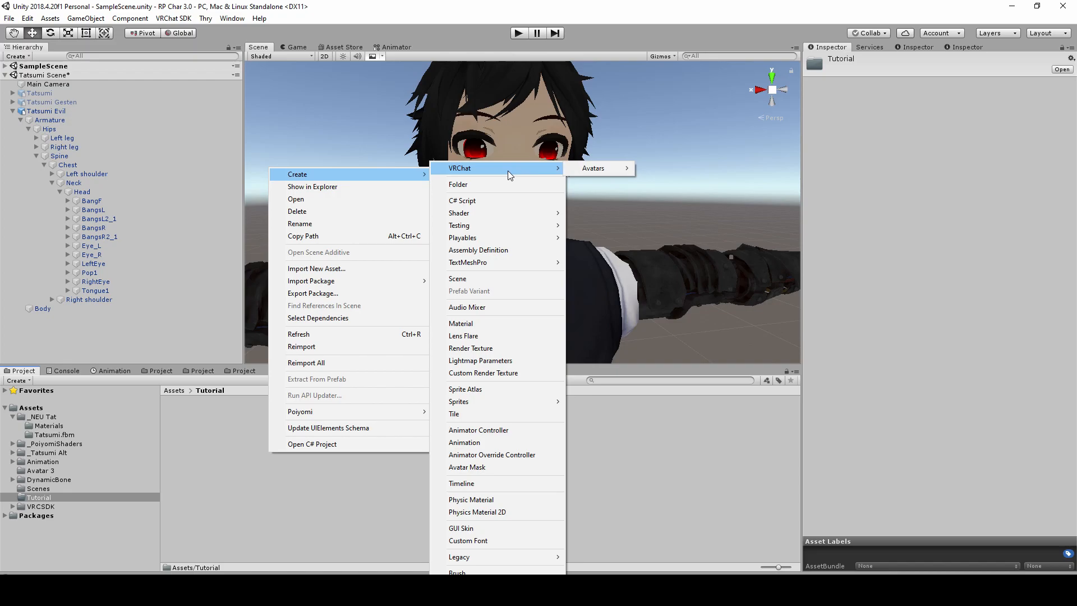
mouse_move(600, 168)
left_click(675, 168)
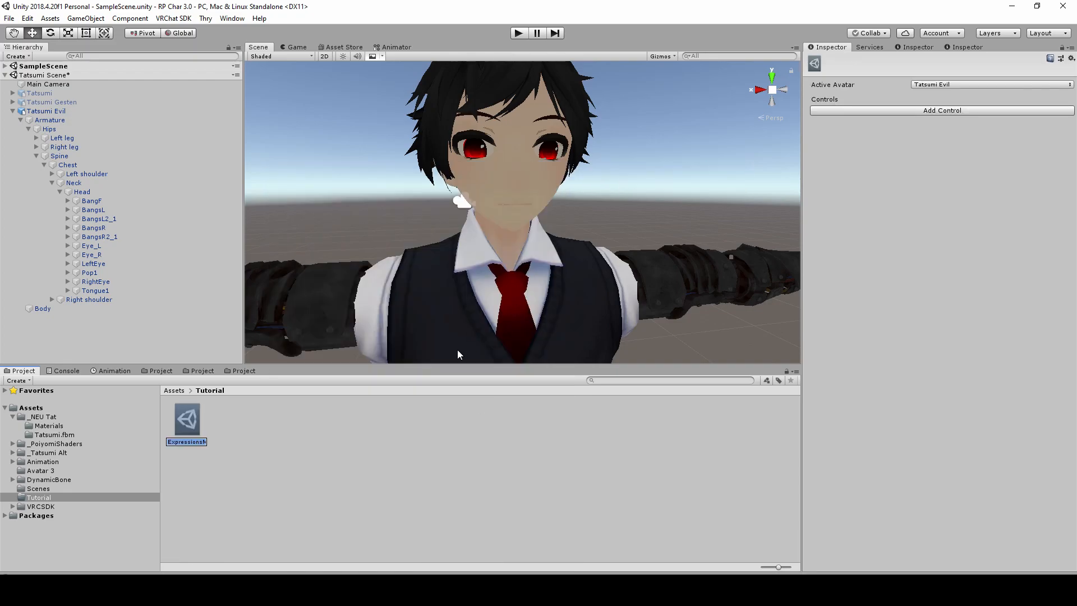
Step: Name the new expressions menu asset VRCExpMenu
key("Right")
key("BackSpace")
key("BackSpace")
key("BackSpace")
key("BackSpace")
key("BackSpace")
key("BackSpace")
key("BackSpace")
key("BackSpace")
key("BackSpace")
key("BackSpace")
key("BackSpace")
key("BackSpace")
key("BackSpace")
key("BackSpace")
key("BackSpace")
key("BackSpace")
key("BackSpace")
key("BackSpace")
type("Exp")
key("Return")
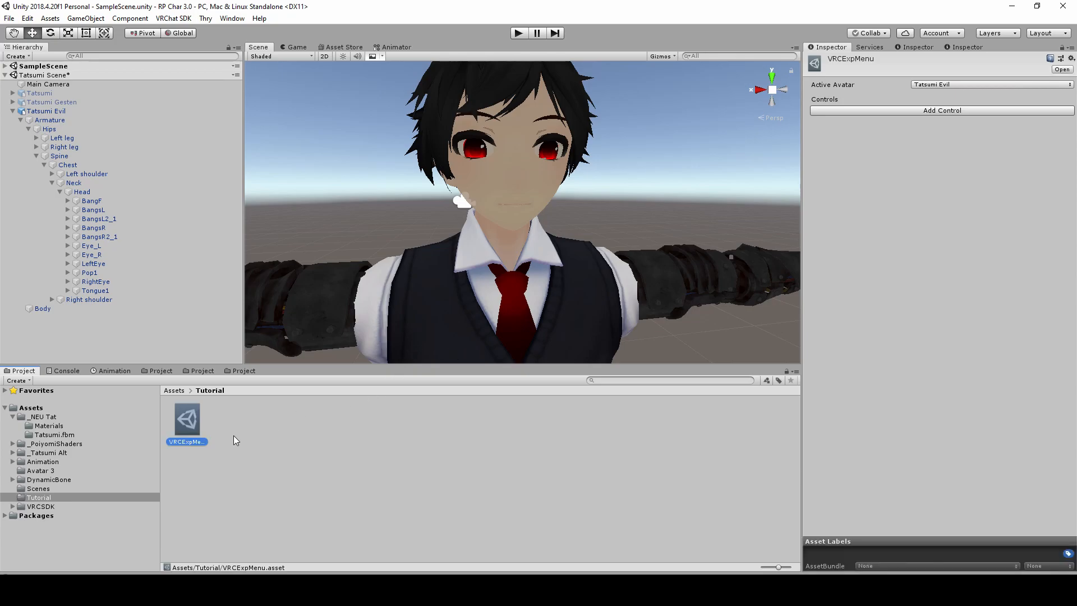
Step: Rename the VRCExpMenu asset as ExpMenu
right_click(193, 428)
left_click(238, 199)
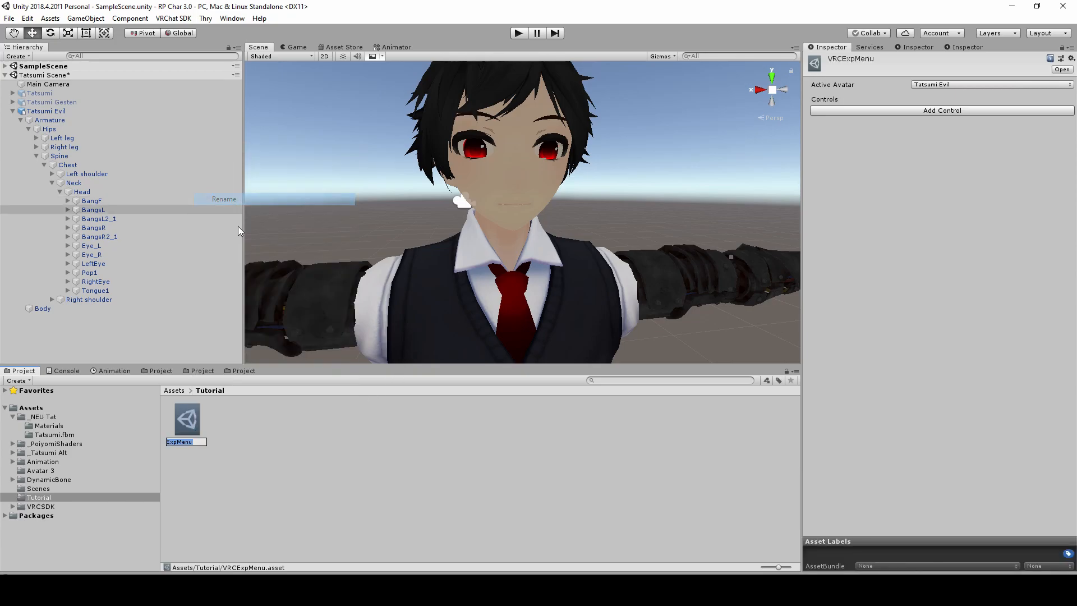
key("Left")
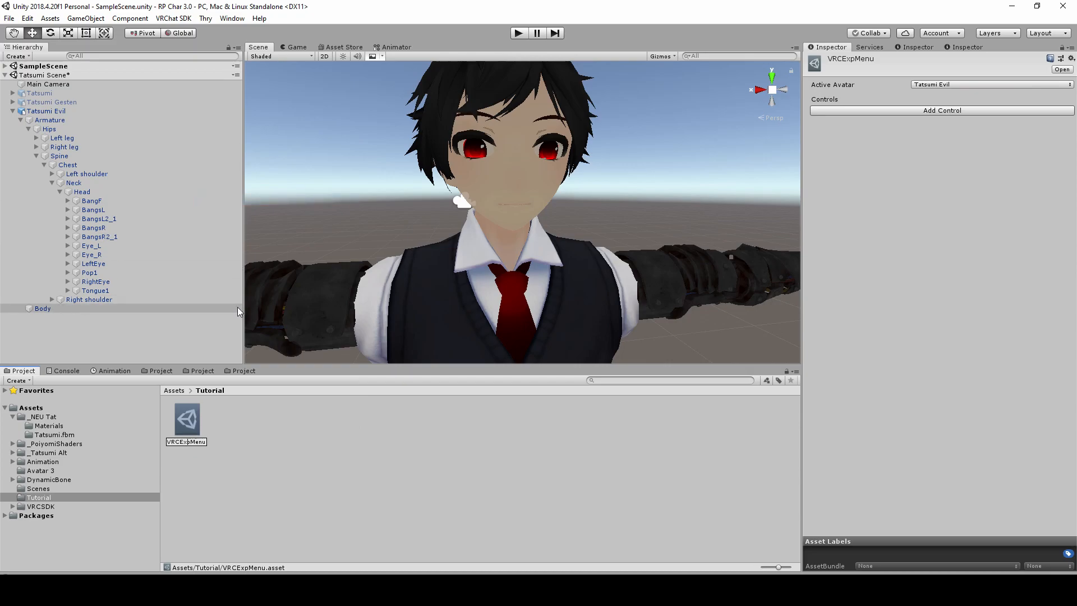
key("Delete")
key("Delete")
key("Delete")
key("Return")
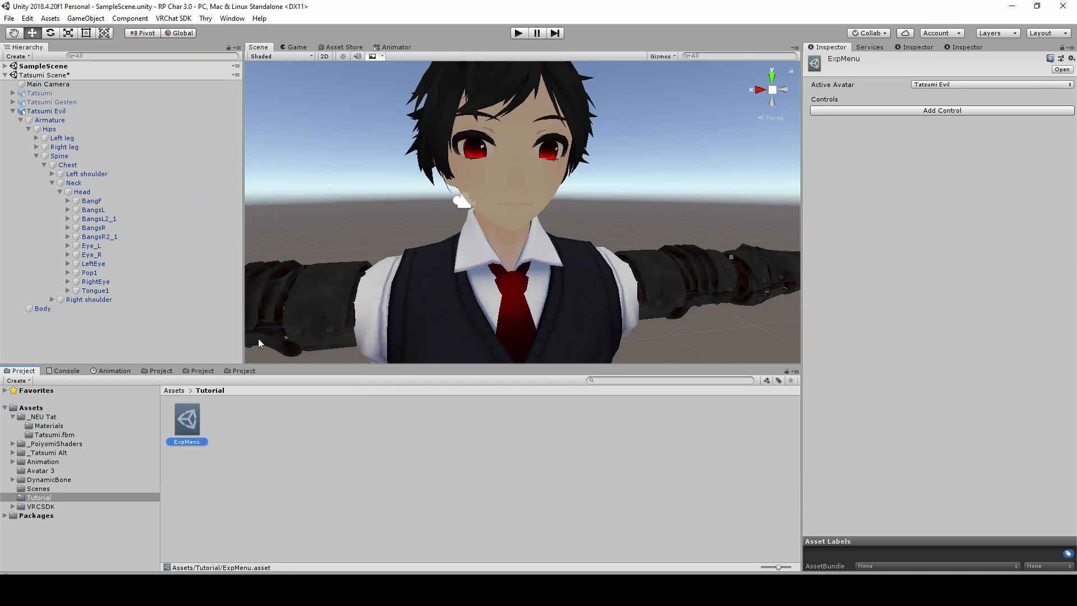
Step: Create a VRChat Expression Parameters asset in the Tutorial folder alongside ExpMenu
right_click(333, 415)
mouse_move(456, 139)
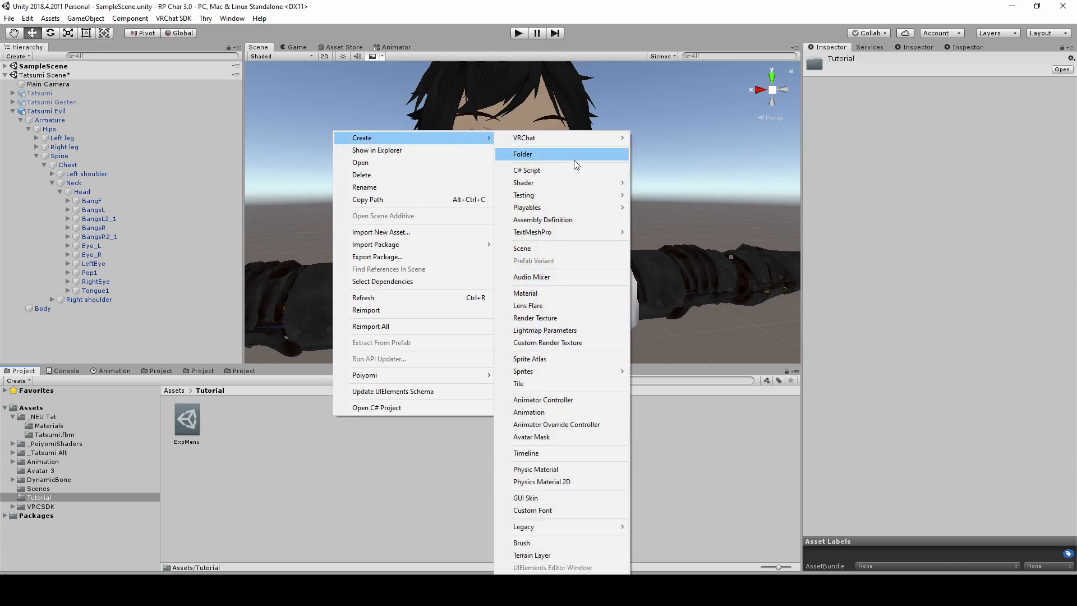
mouse_move(574, 138)
mouse_move(659, 138)
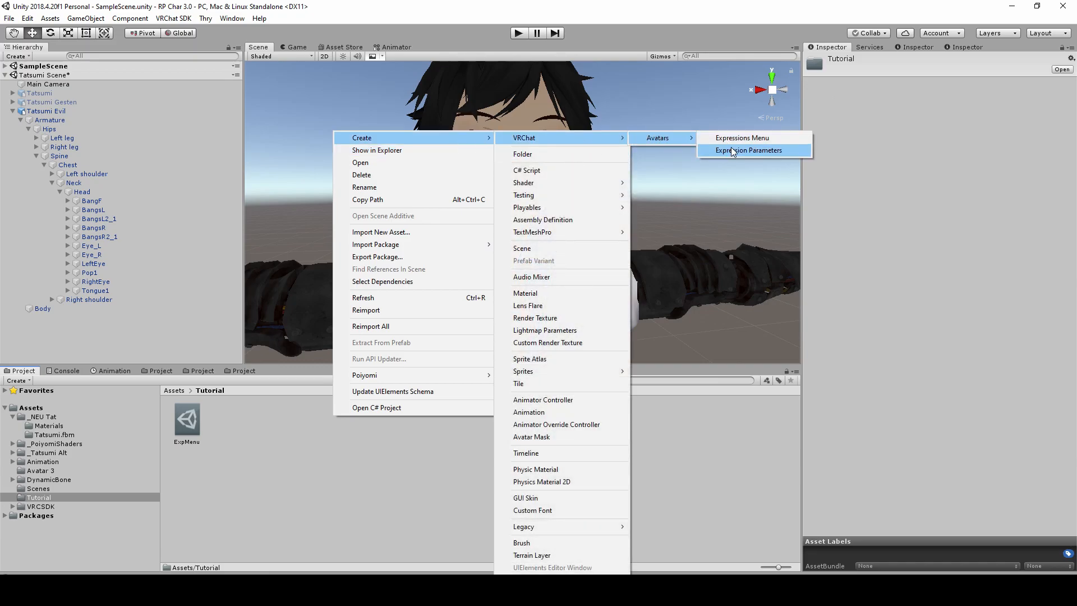
left_click(748, 150)
Step: Name the new expression parameters asset ExpParameters
left_click(232, 441)
double_click(232, 442)
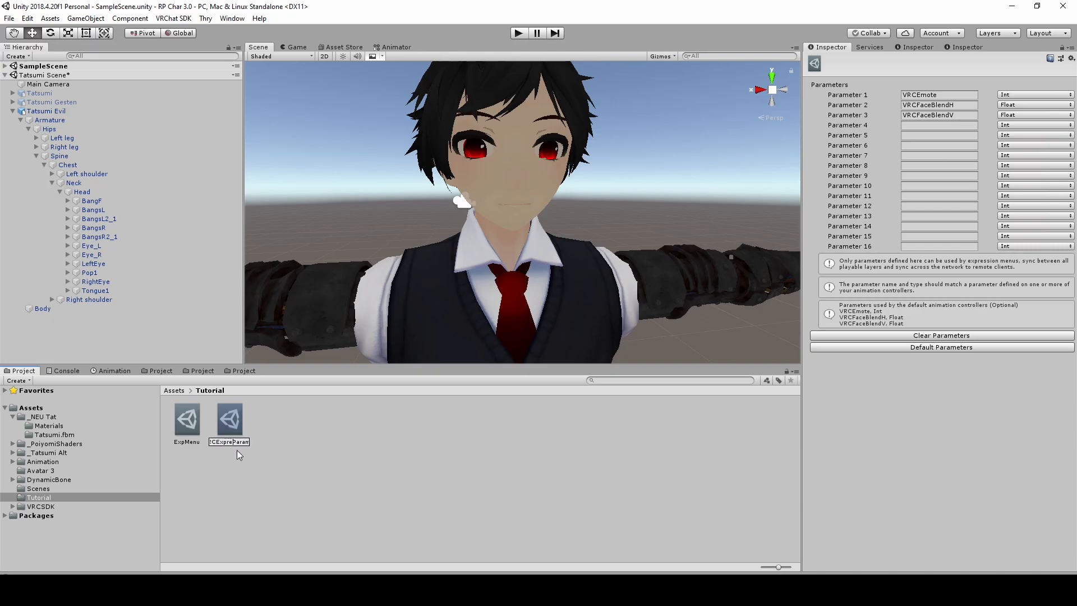
key("Left")
key("Left")
key("Delete")
key("Delete")
key("Delete")
key("Return")
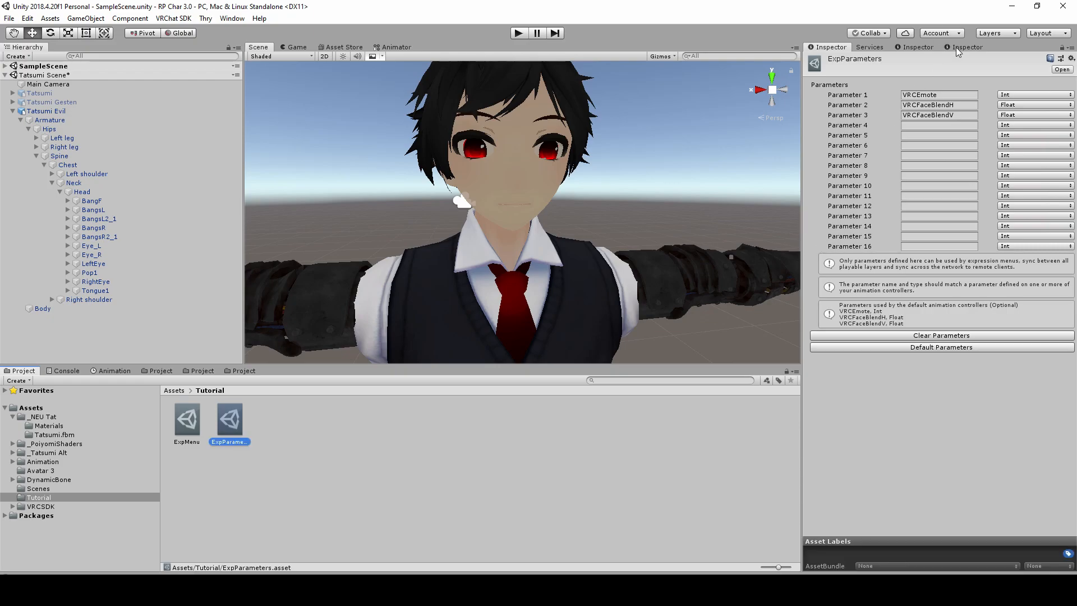
Step: Copy GestureRight from the existing VRCExpressionParameters asset into Parameter 4 of ExpParameters
left_click(929, 49)
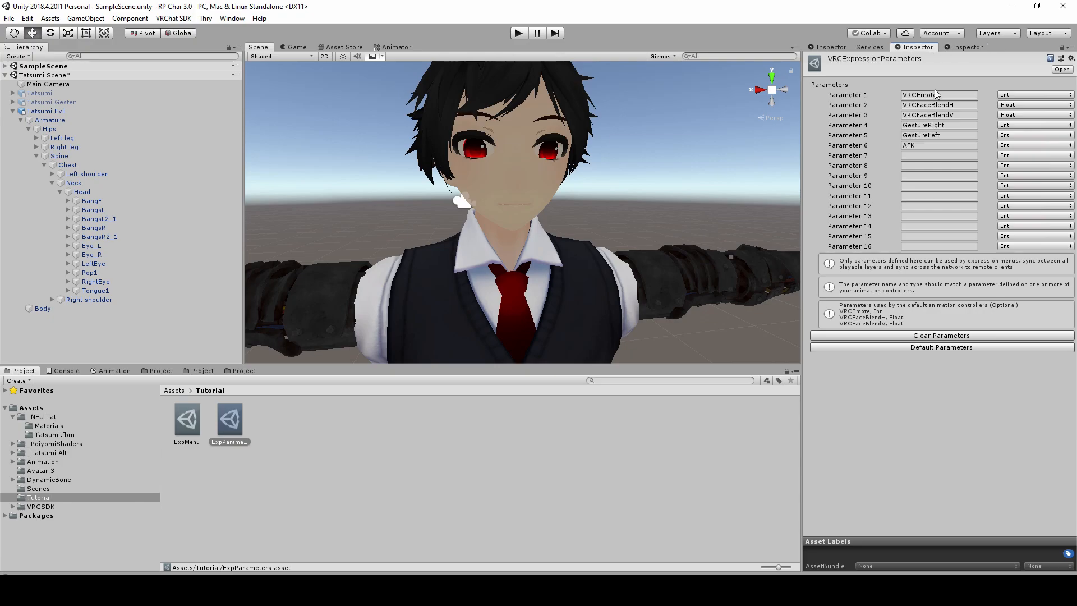
left_click(954, 123)
left_click(830, 47)
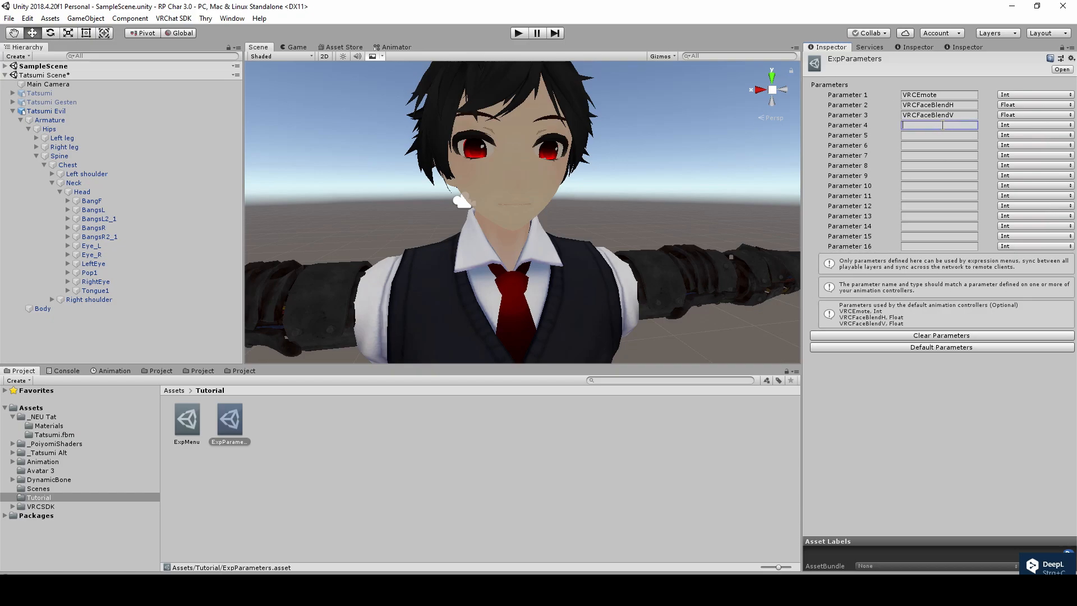
left_click(965, 47)
left_click(933, 49)
left_click(968, 48)
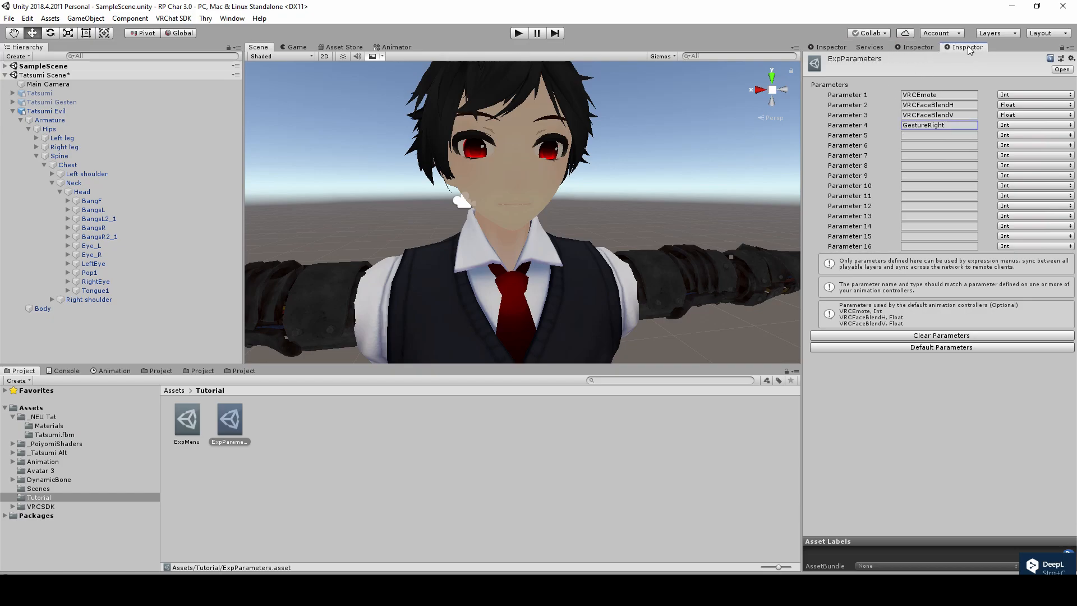
Step: Set Parameter 5 to GestureLeft and Parameter 6 to AFK in ExpParameters, matching the existing VRCExpressionParameters asset
left_click(914, 47)
left_click(869, 47)
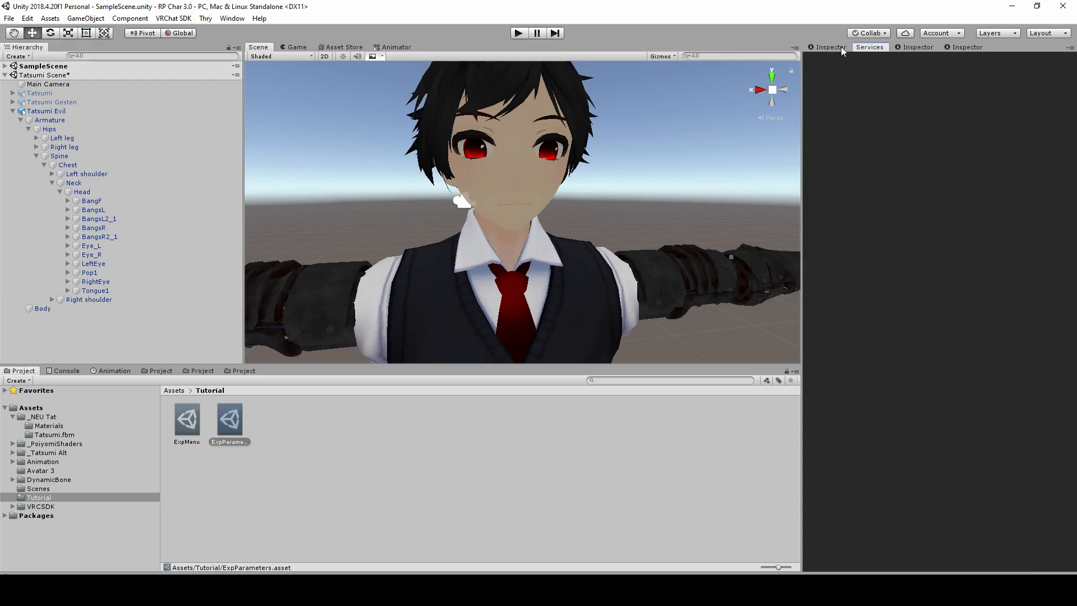
left_click(842, 49)
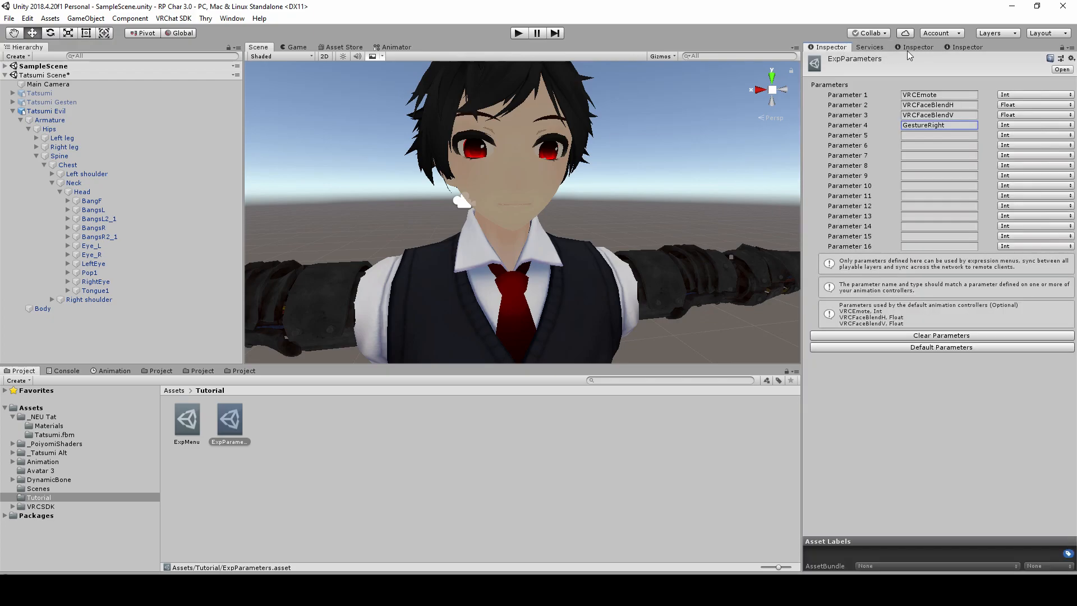
left_click(869, 48)
left_click(915, 47)
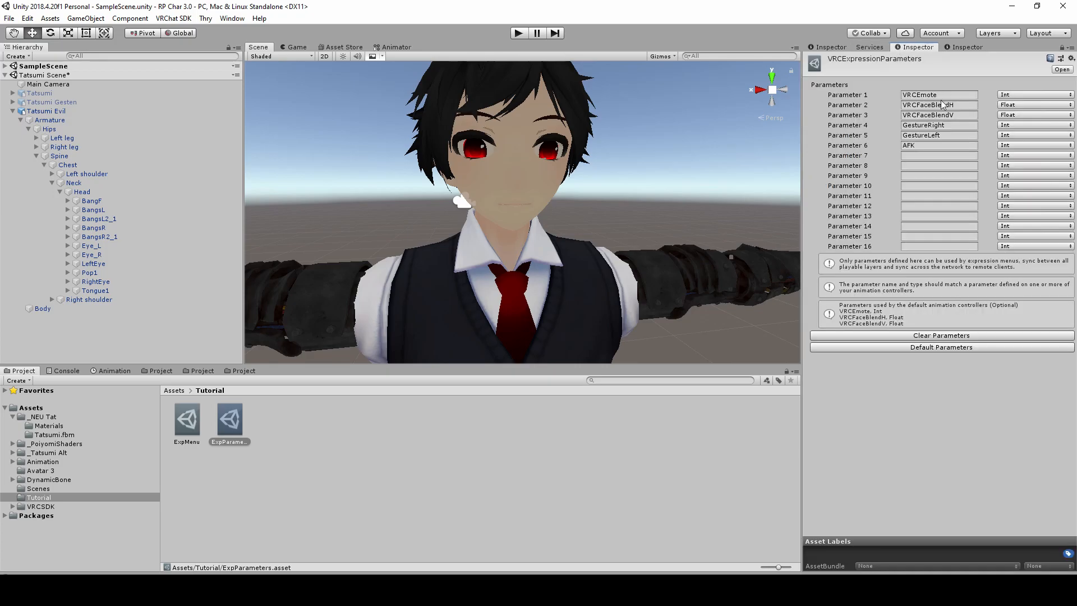
left_click(946, 134)
left_click(829, 47)
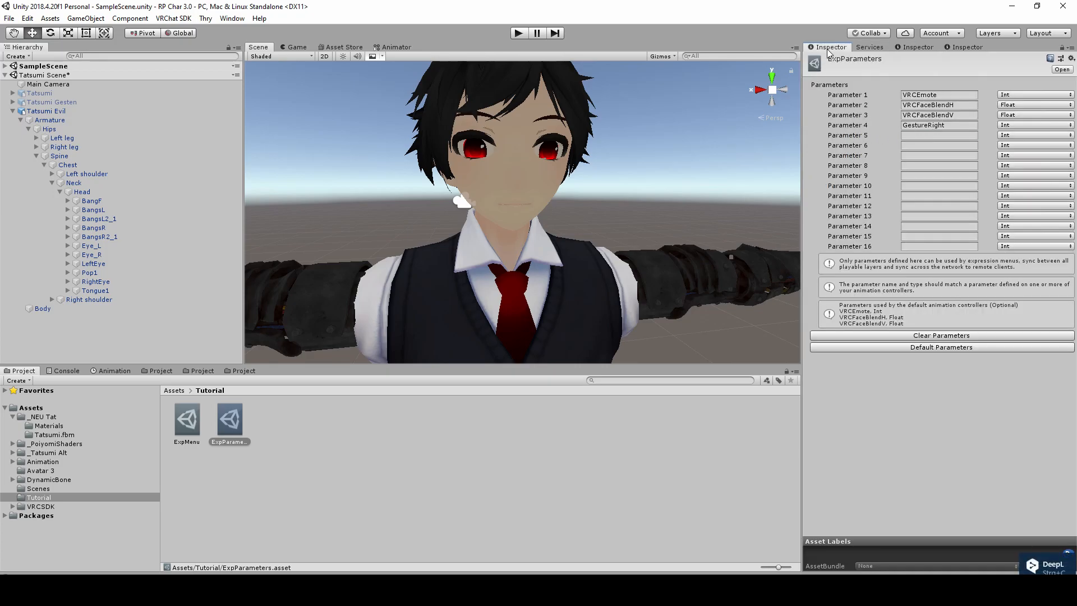
left_click(937, 135)
type("GestureLeft")
left_click(936, 146)
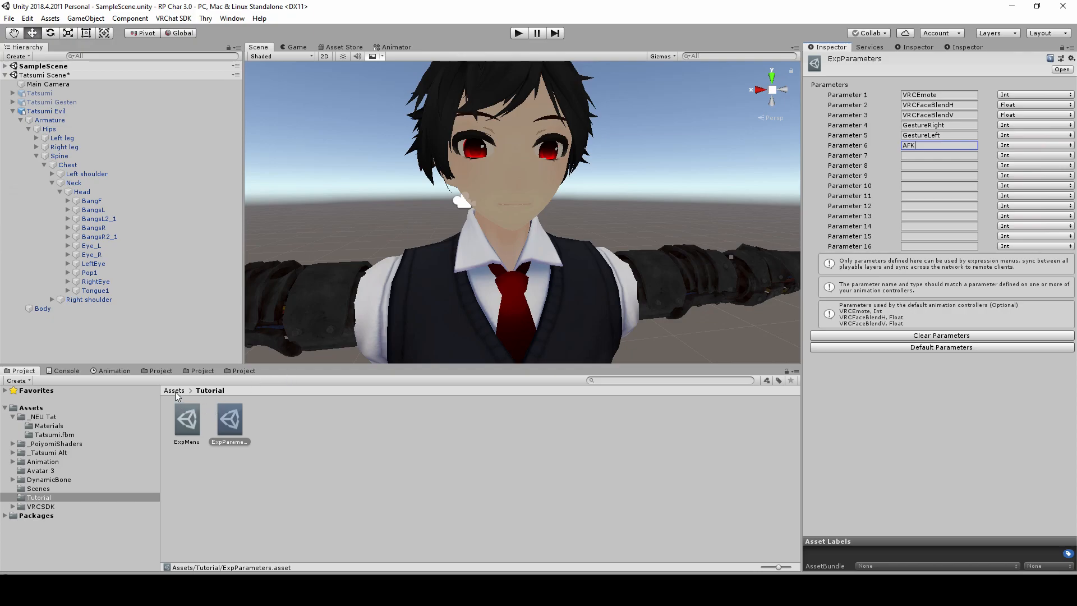
Step: Assign ExpMenu as the Expressions menu and ExpParameters as the parameters in Tatsumi Evil's avatar descriptor
left_click(79, 112)
scroll(901, 373, "down", 20)
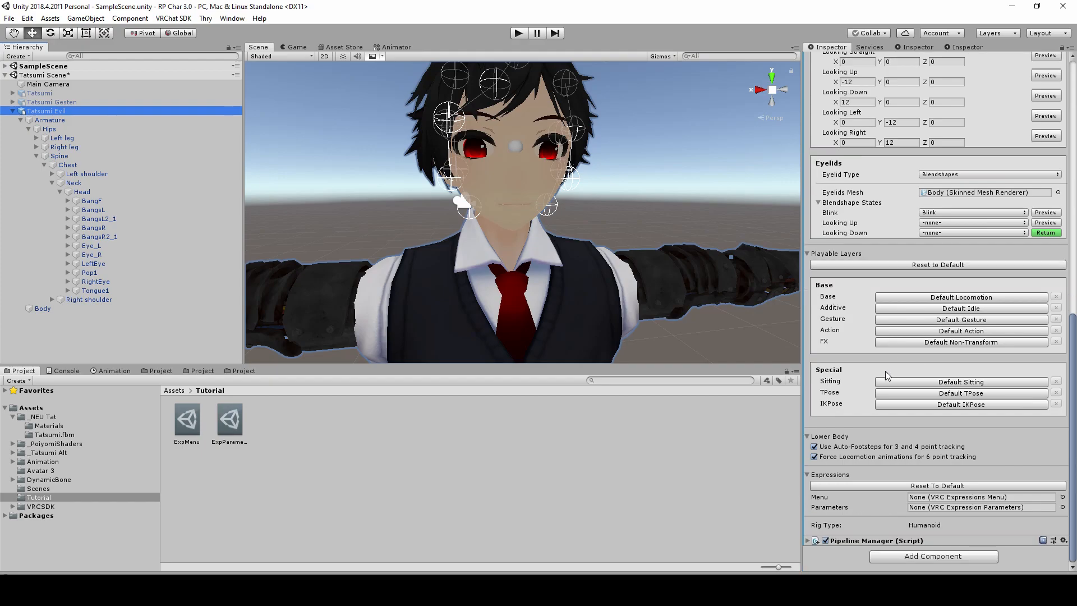
left_click(198, 434)
left_click_drag(199, 433, 945, 499)
left_click_drag(245, 435, 930, 507)
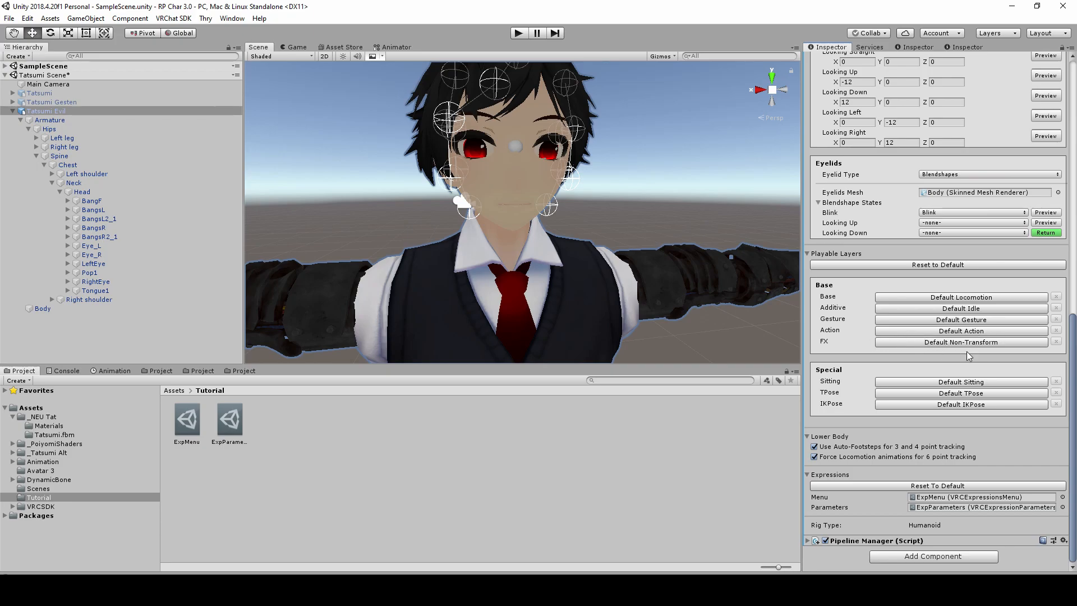
Step: Collapse the Hips branch of Tatsumi Evil's armature and select the Tatsumi Evil root object
scroll(646, 305, "down", 5)
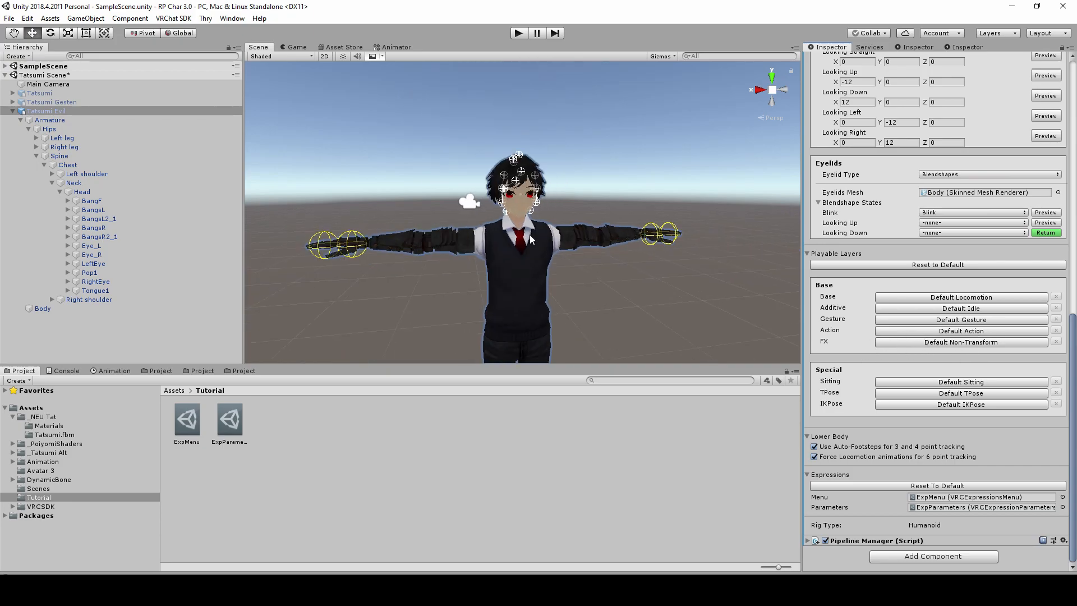
left_click(28, 129)
left_click(46, 122)
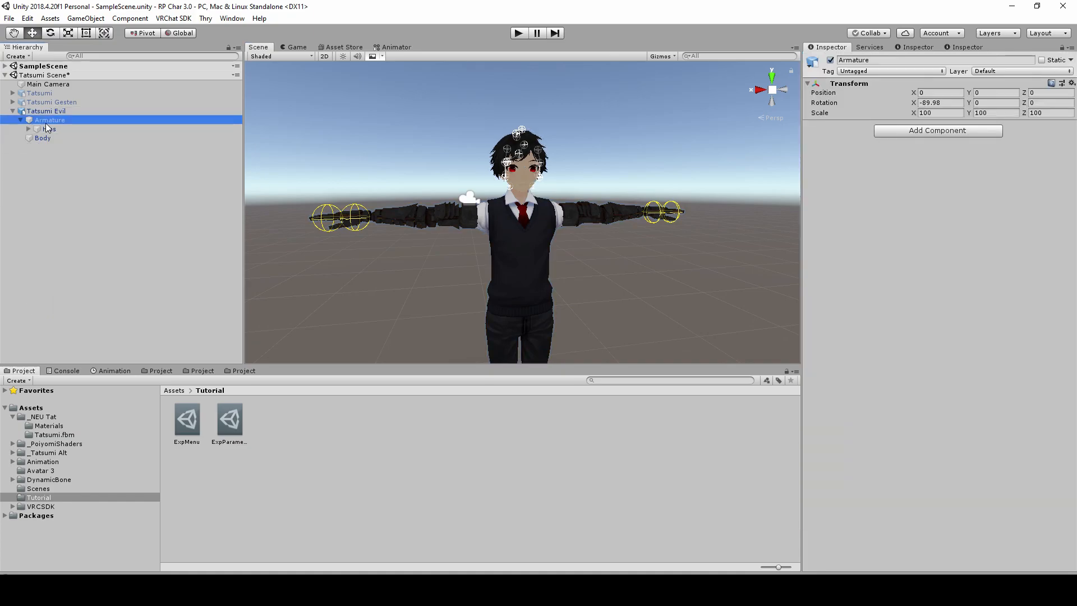
left_click(58, 113)
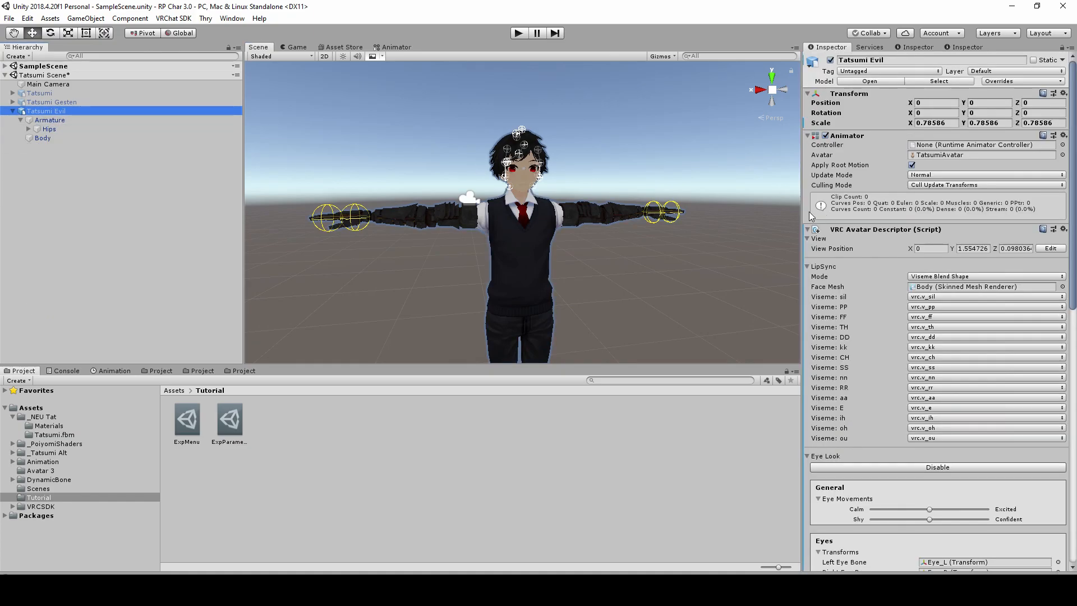
Step: Select Tatsumi Evil's Body mesh and expand the Krawatte material's Rendering Options, collapsing its other open shader sections
scroll(919, 266, "down", 14)
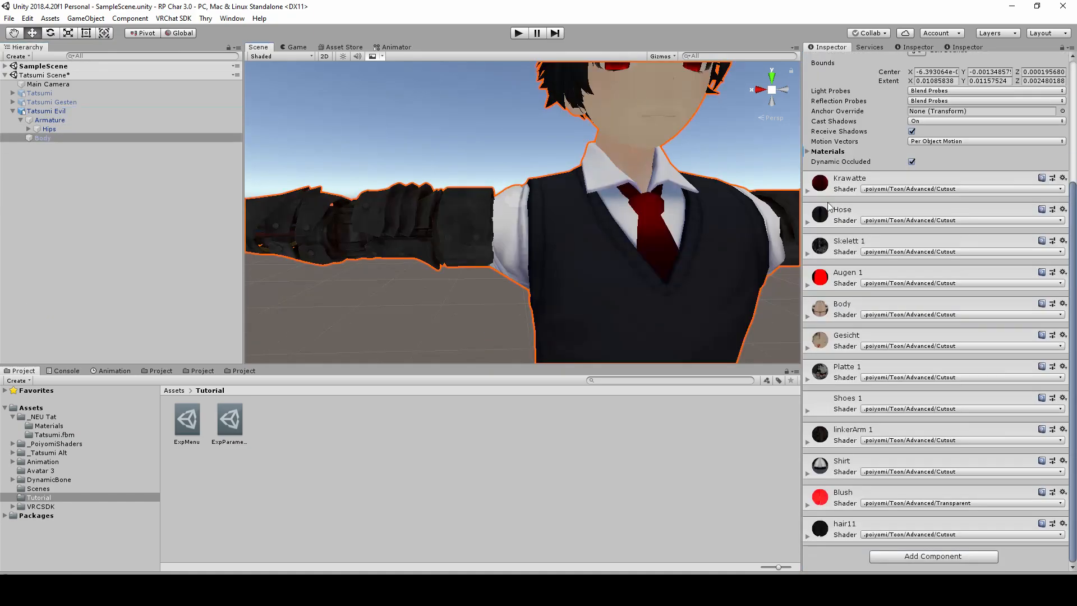
scroll(661, 224, "down", 4)
middle_click_drag(662, 224, 638, 228)
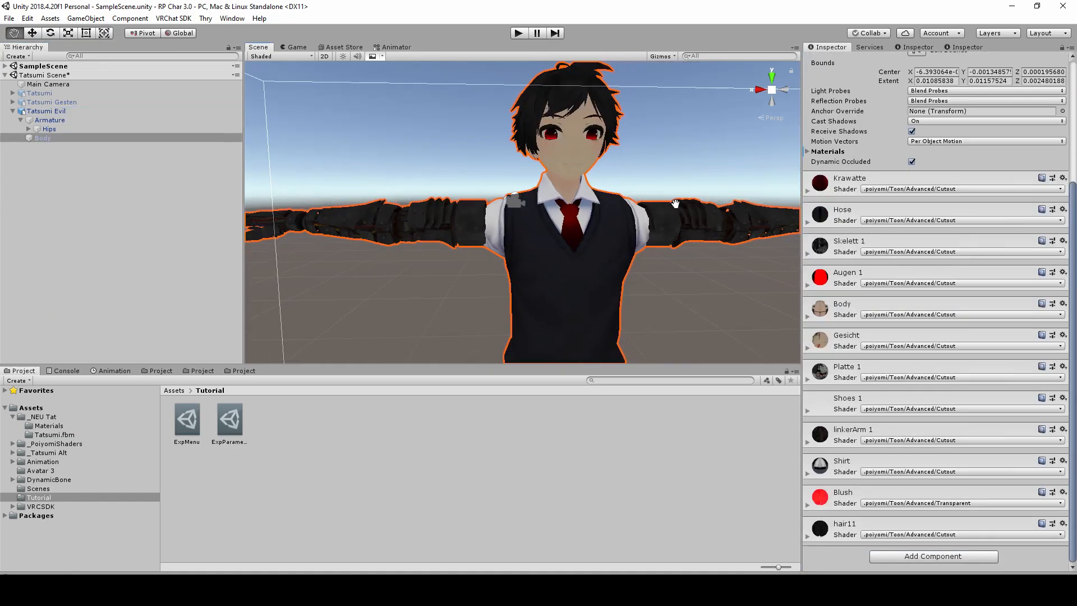
left_click(807, 192)
left_click(808, 192)
left_click(807, 193)
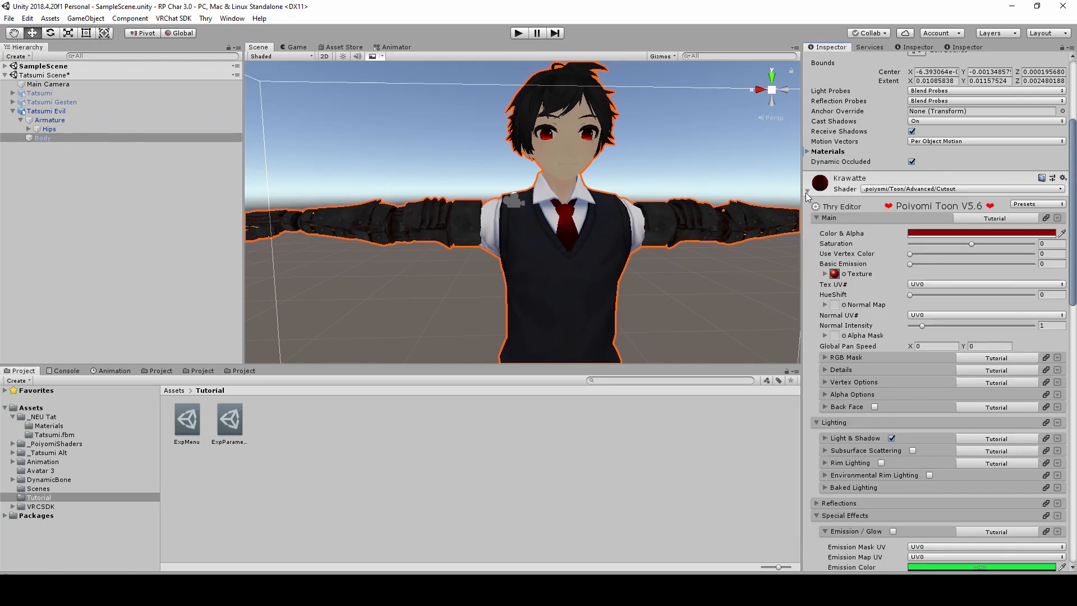
scroll(877, 234, "down", 3)
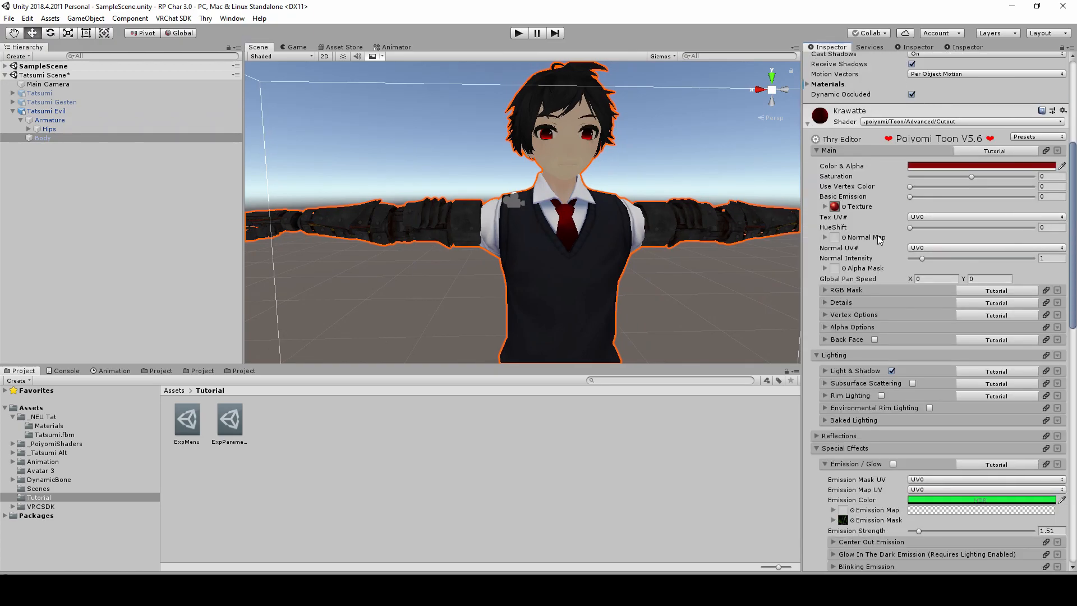
left_click(819, 151)
left_click(816, 163)
left_click(816, 187)
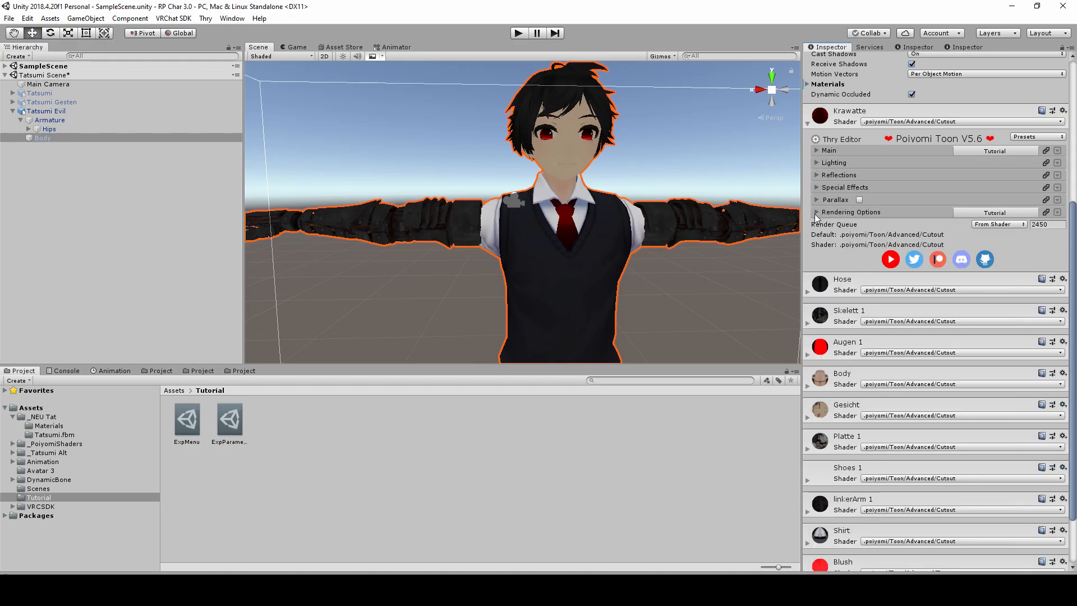
left_click(816, 212)
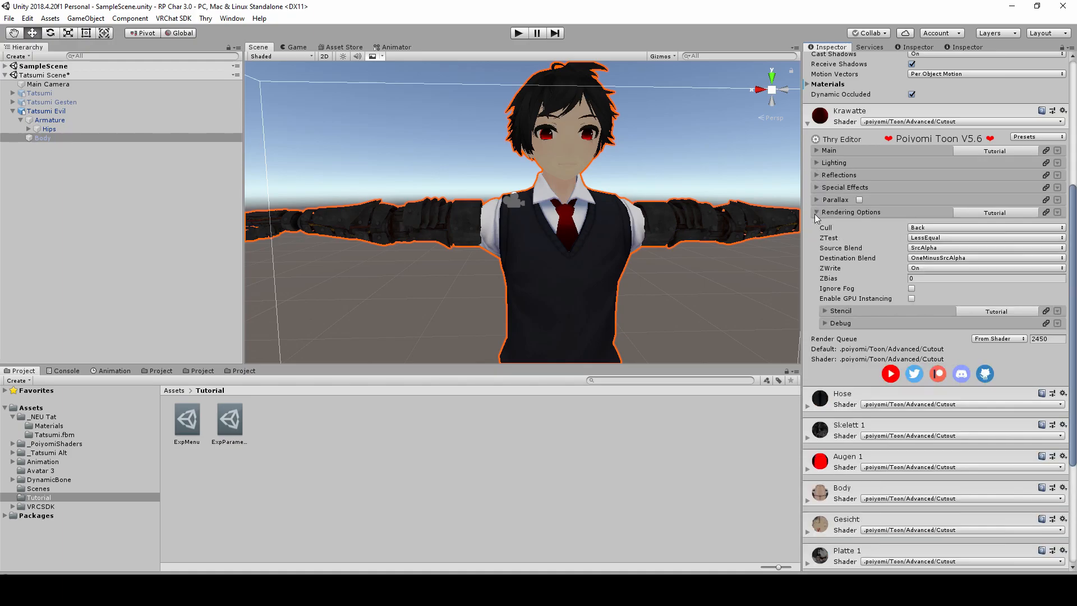
Step: Add the Hose material to the linked materials of Krawatte's Rendering Options
left_click(1045, 213)
left_click(980, 231)
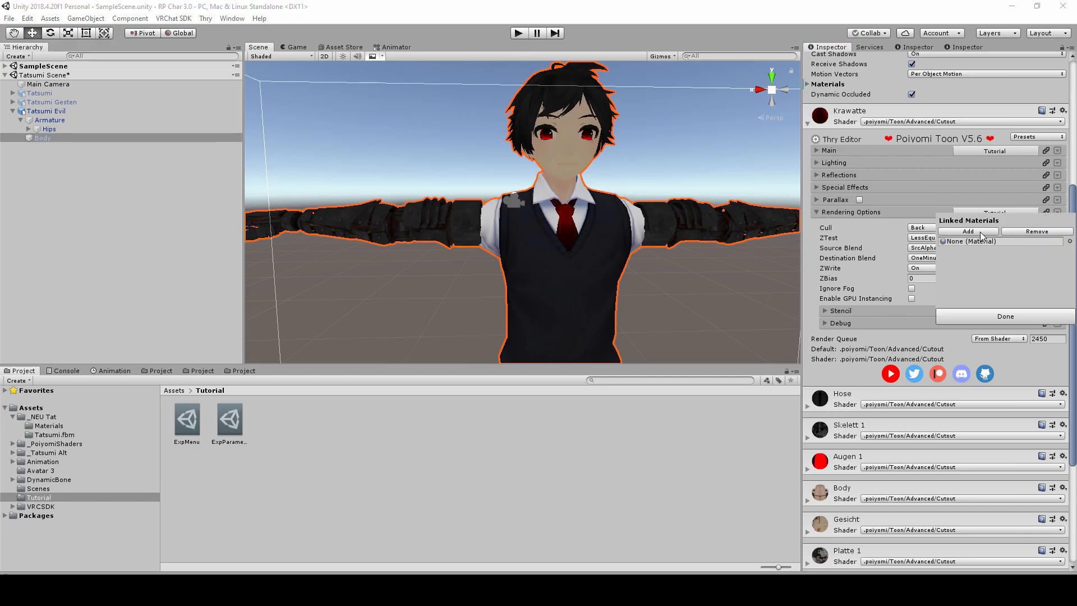
left_click(973, 244)
left_click(1070, 242)
type("Hos")
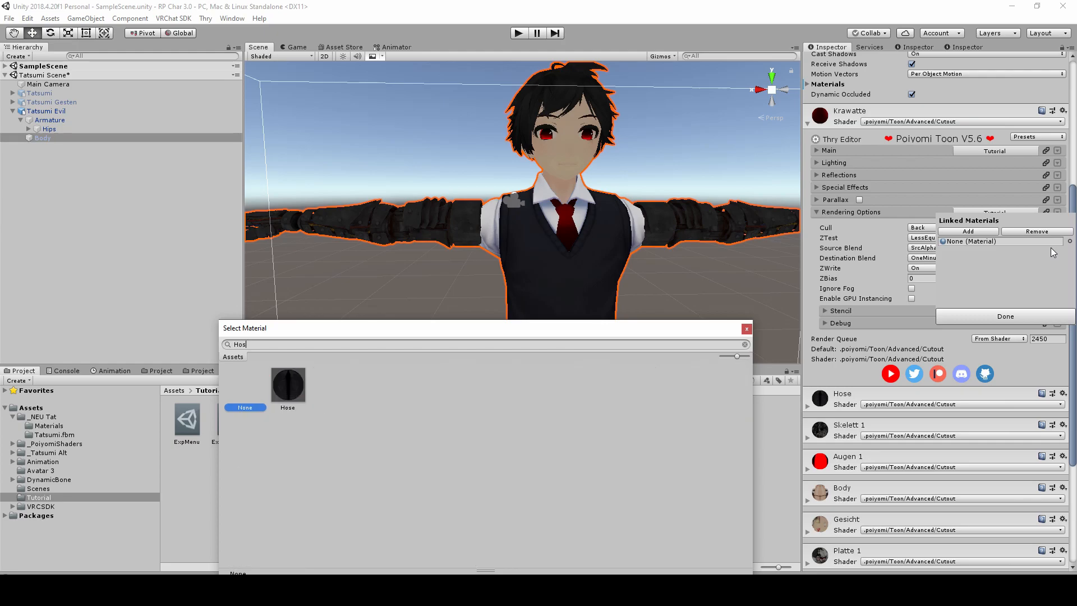
left_click(301, 388)
double_click(301, 388)
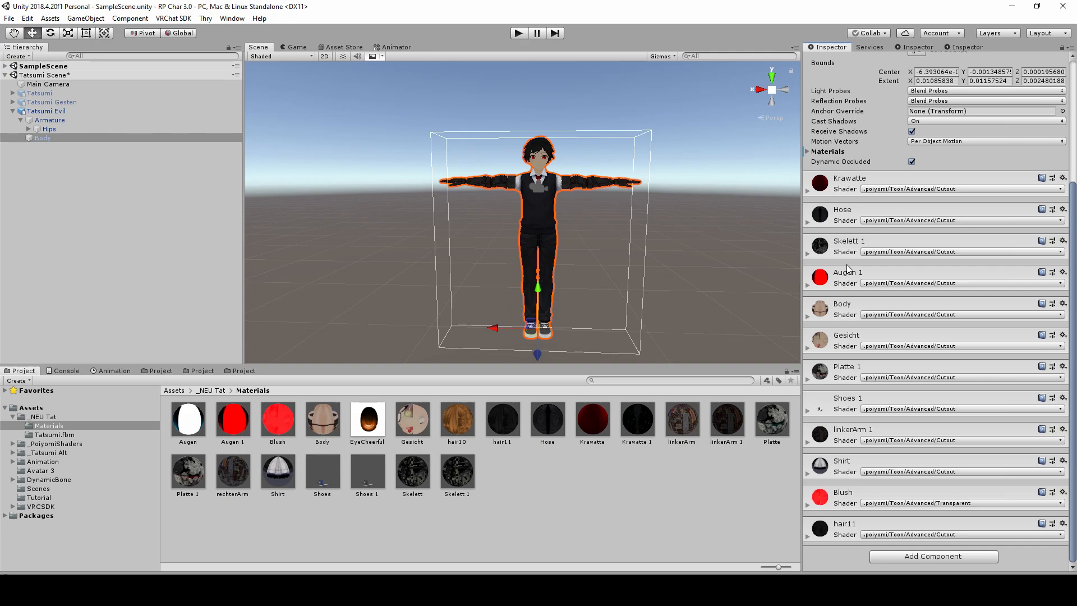
Step: Examine the Body mesh's renderer settings and material list along with the avatar's look up close in the scene
scroll(933, 333, "up", 3)
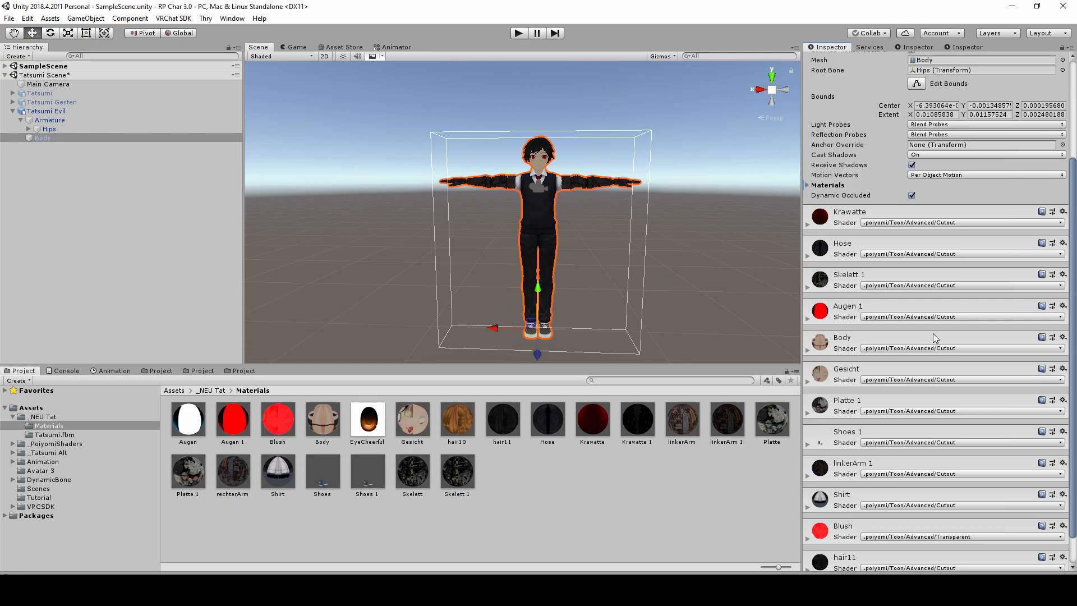
scroll(933, 338, "up", 2)
scroll(526, 188, "up", 10)
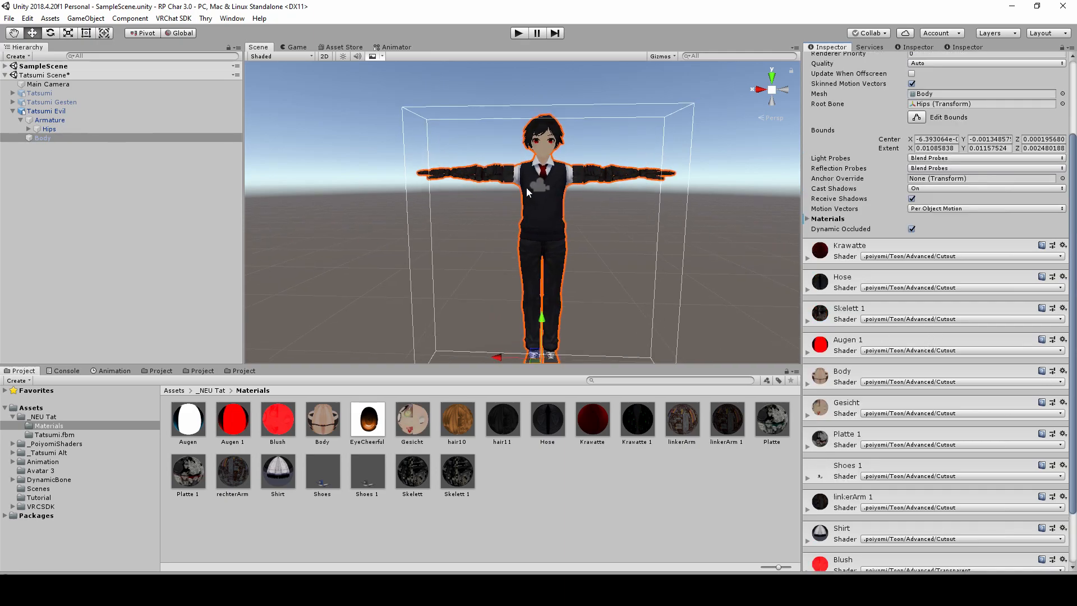
left_click_drag(527, 207, 530, 210, "alt")
scroll(530, 209, "up", 5)
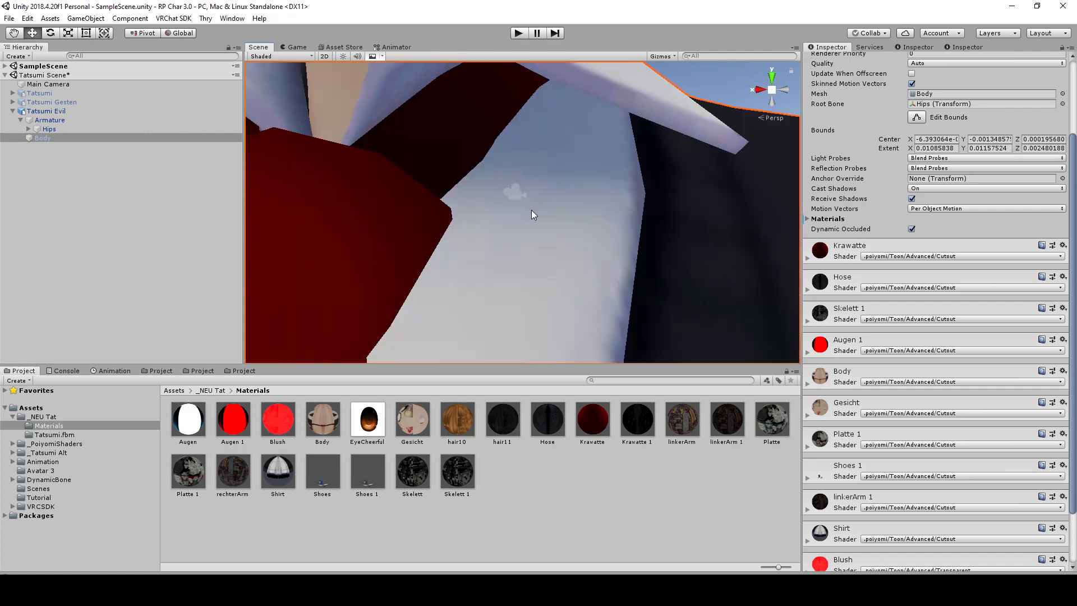
scroll(530, 210, "down", 5)
scroll(840, 275, "up", 4)
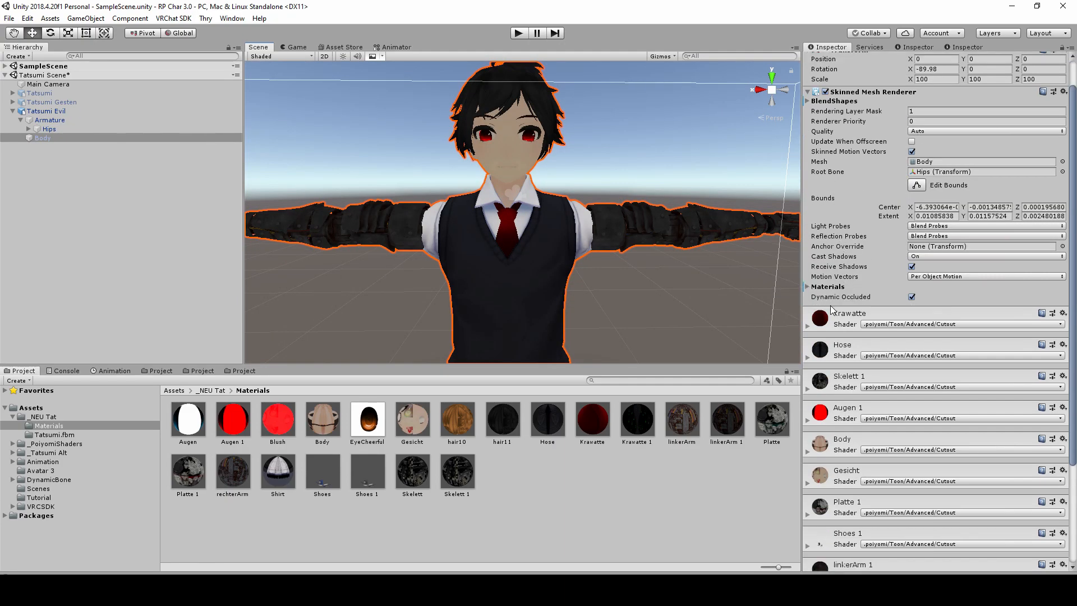
scroll(581, 230, "down", 5)
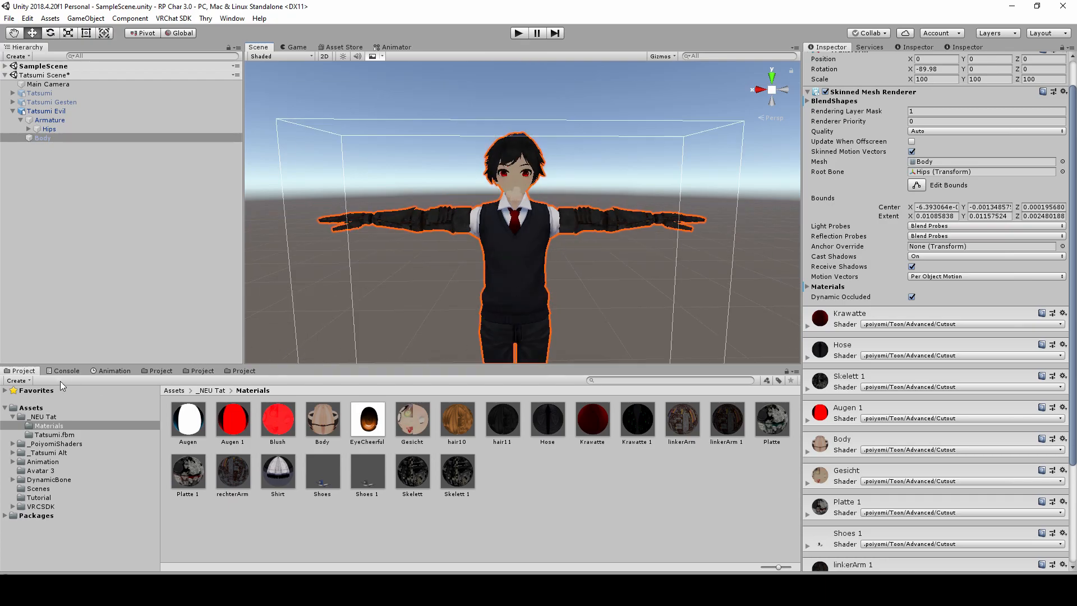
Step: Create an Animator Controller named FX Layer in the Tutorial folder
left_click(61, 501)
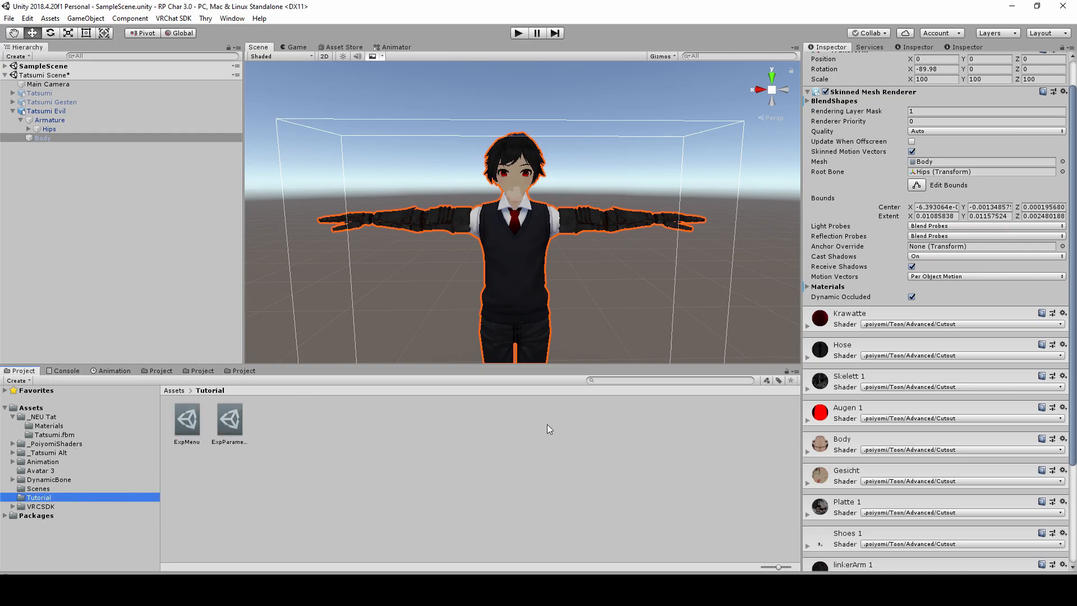
right_click(396, 410)
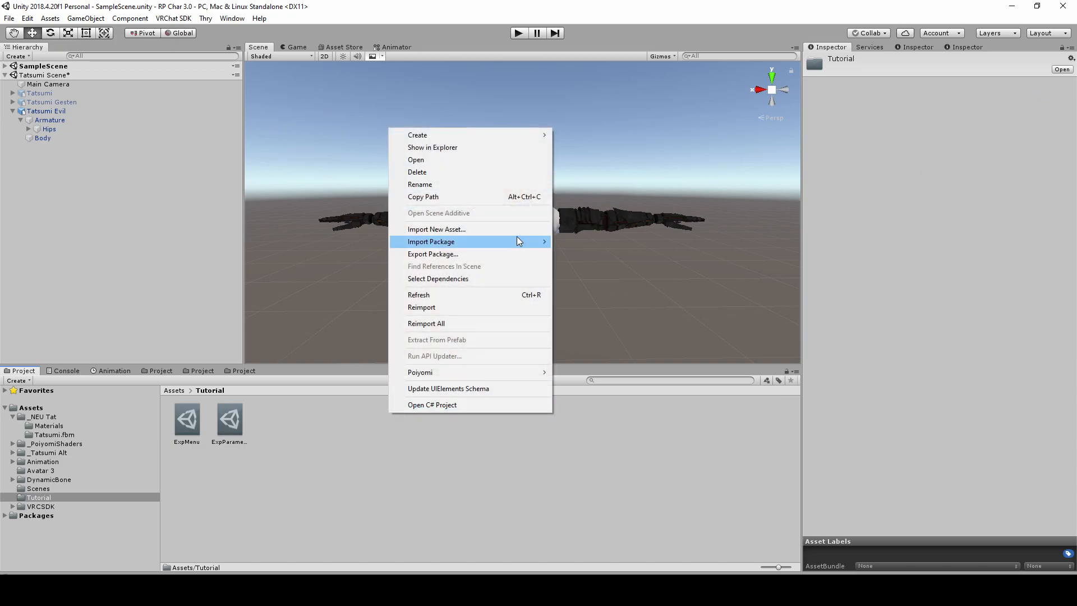
mouse_move(517, 238)
mouse_move(534, 138)
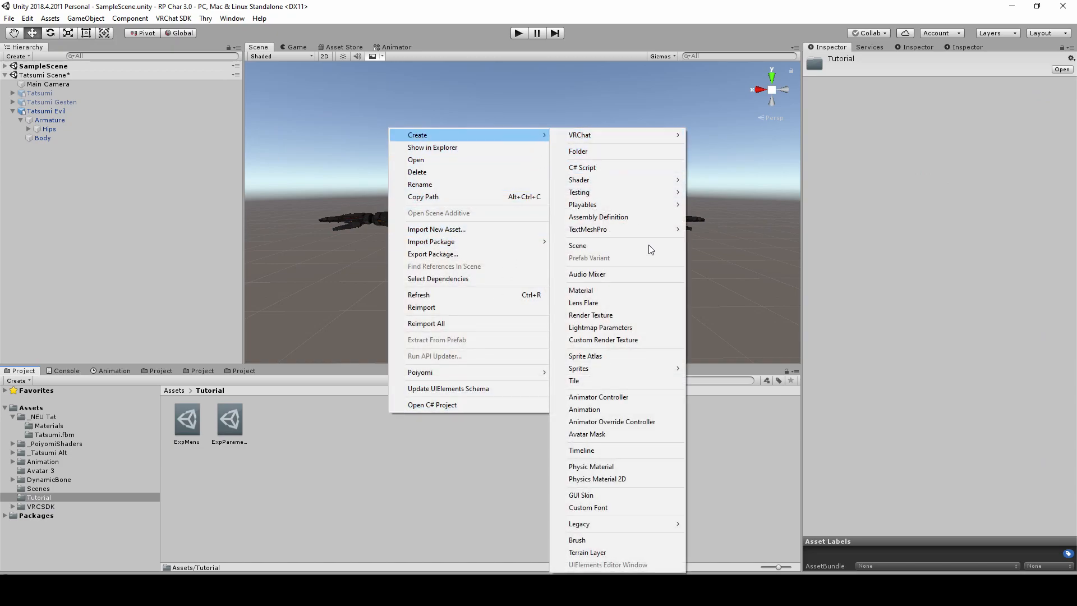
left_click(598, 396)
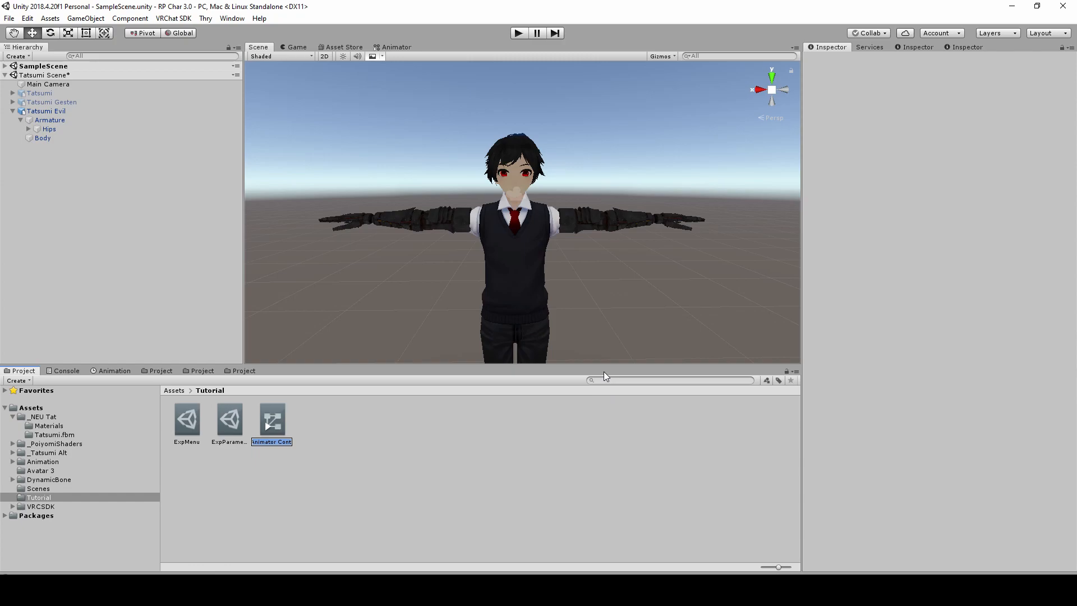
type("FX Layer")
key("Return")
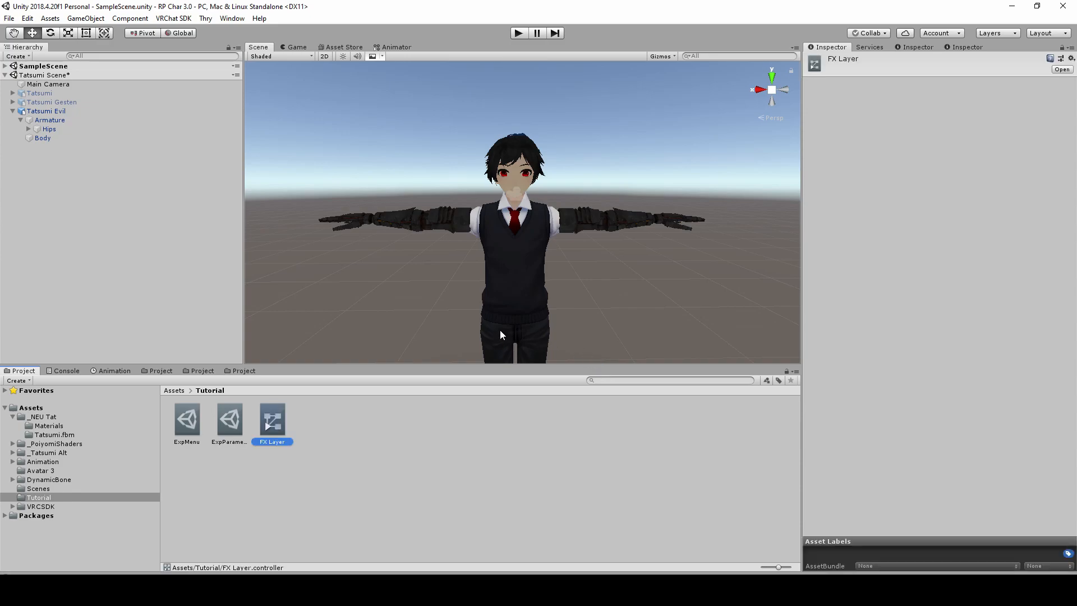
Step: Assign FX Layer as the controller of Tatsumi Evil's Animator component
left_click(110, 112)
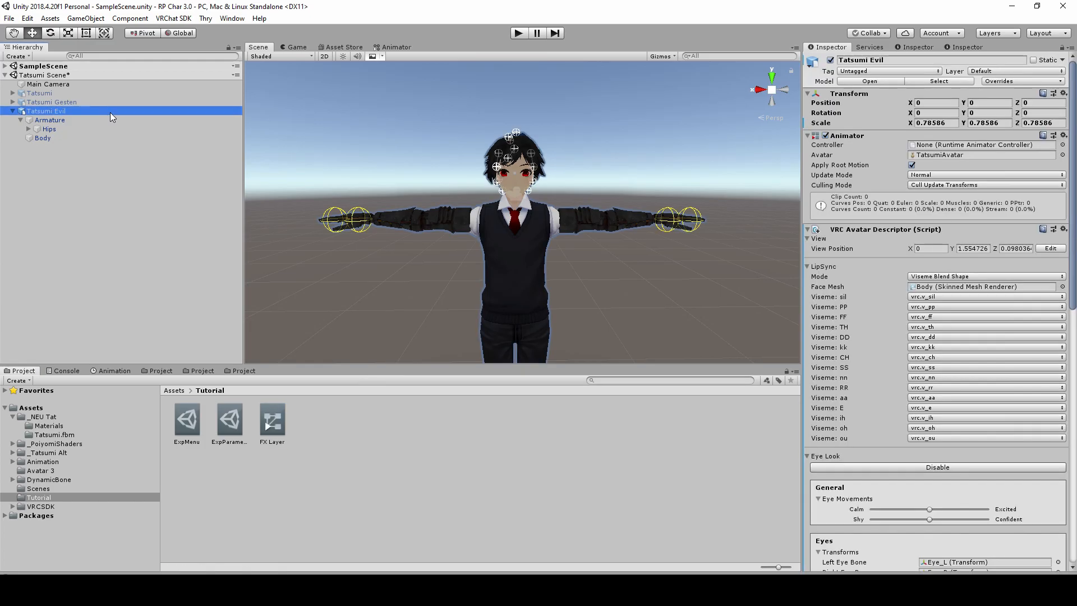
left_click(270, 429)
left_click_drag(292, 424, 950, 146)
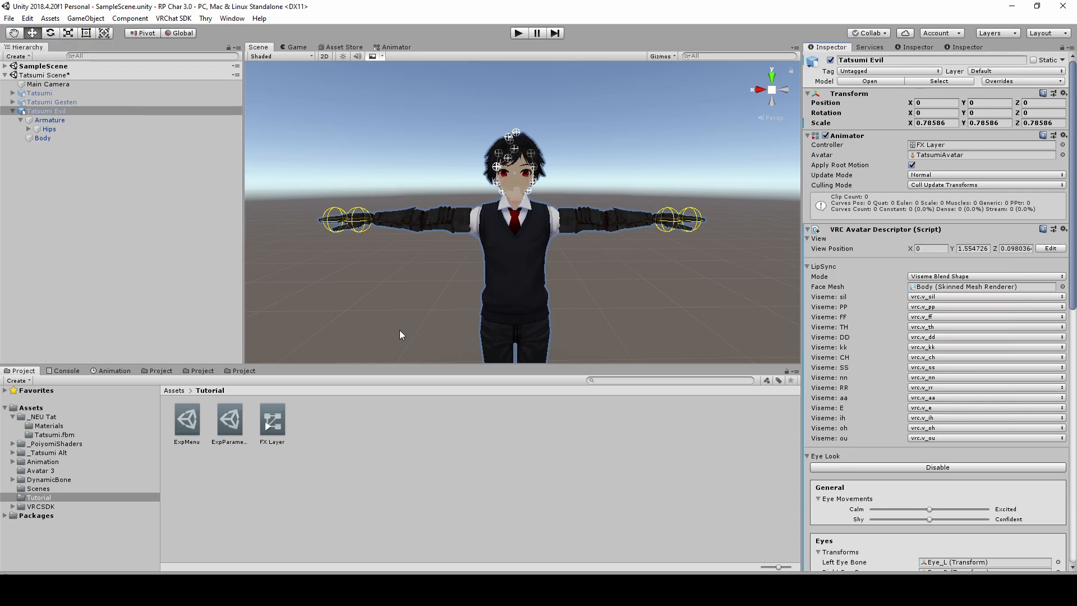
Step: Create an empty state in FX Layer's Base Layer and place it beside the Entry node
left_click(383, 47)
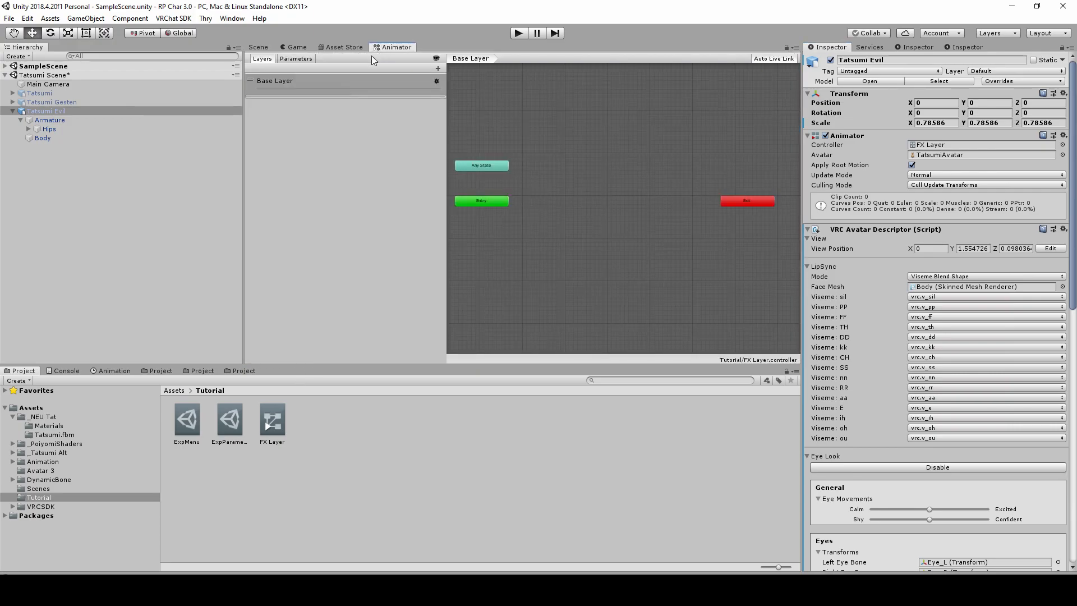
middle_click_drag(537, 150, 592, 160)
scroll(571, 150, "up", 6)
scroll(593, 160, "up", 1)
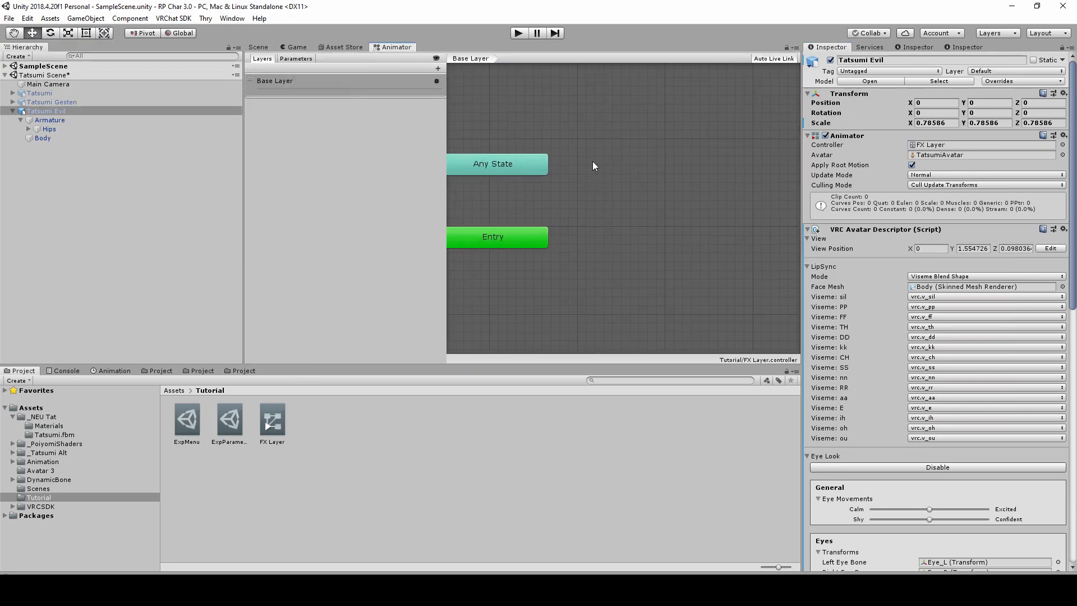
scroll(592, 161, "down", 3)
left_click(580, 207)
right_click(622, 216)
mouse_move(652, 220)
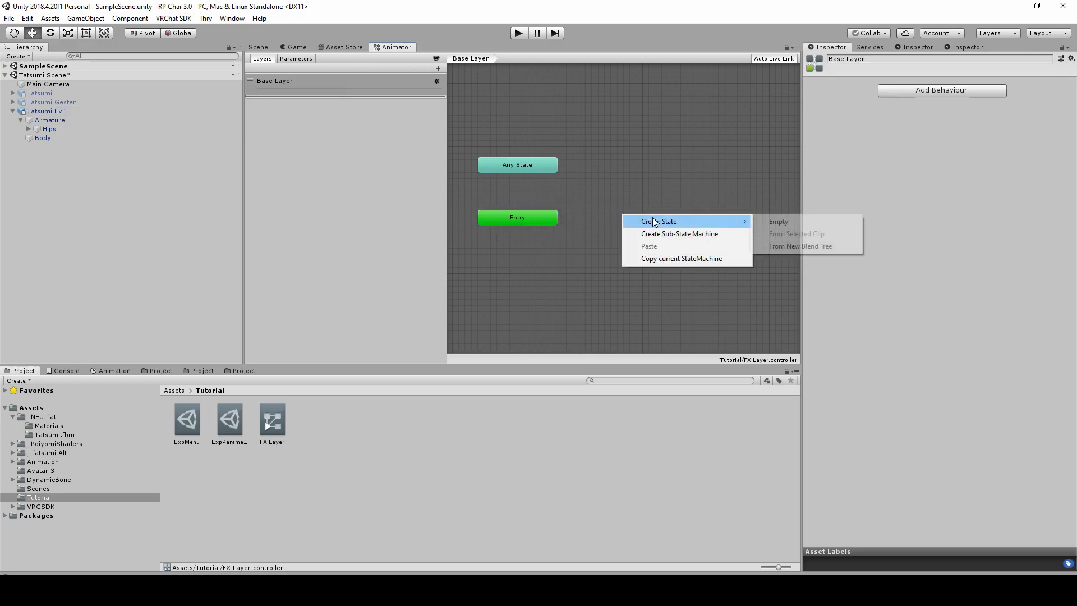
left_click(785, 222)
left_click_drag(667, 216, 656, 203)
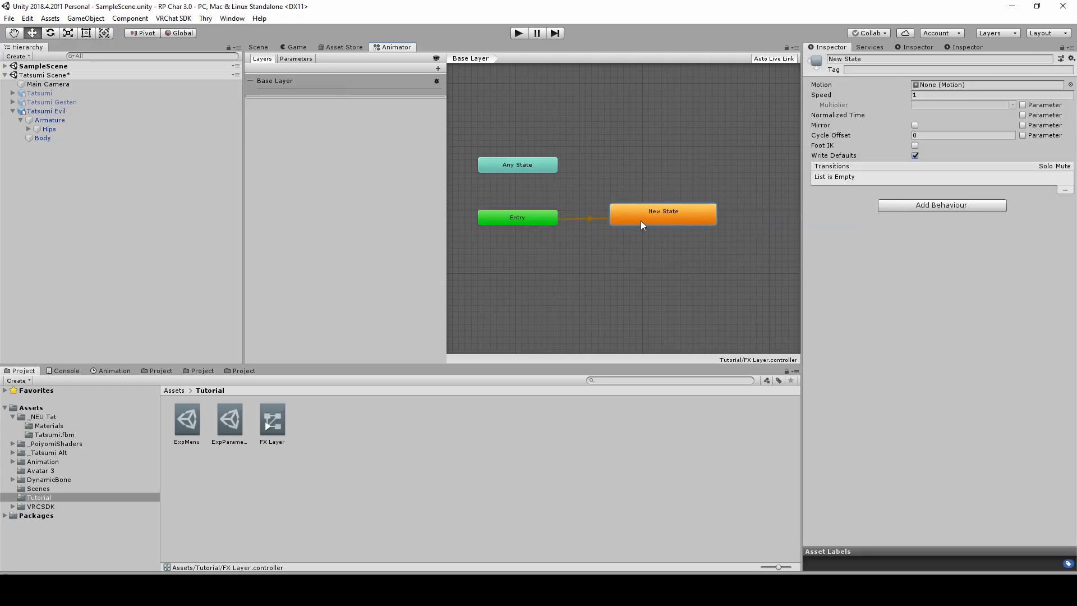
scroll(654, 248, "down", 3)
middle_click_drag(655, 249, 574, 220)
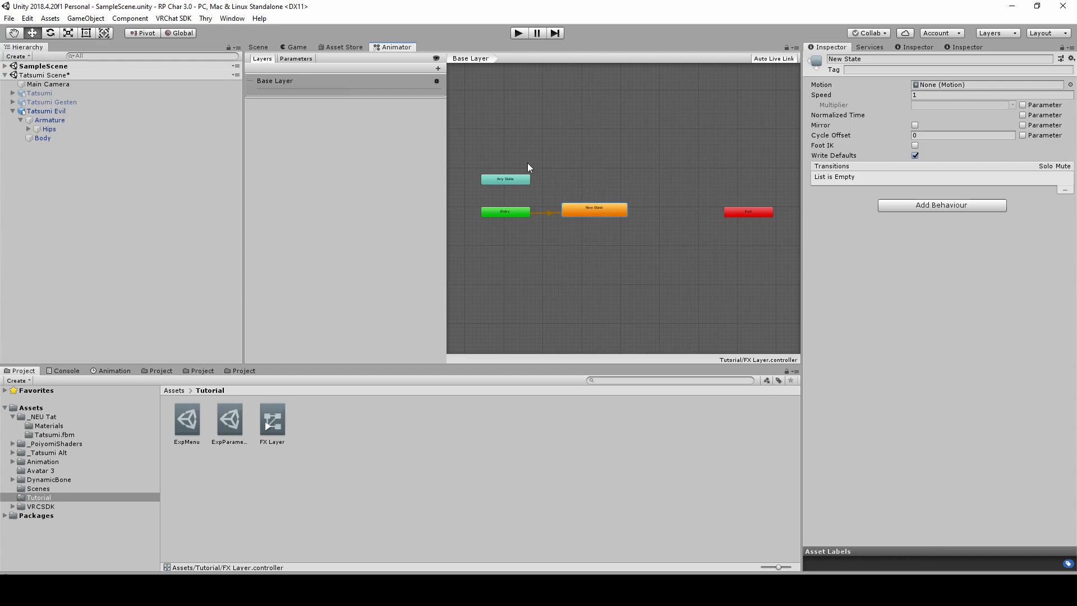
Step: Add two Int parameters named GestureRight and GestureLeft to the FX Layer controller
left_click(302, 58)
left_click(312, 67)
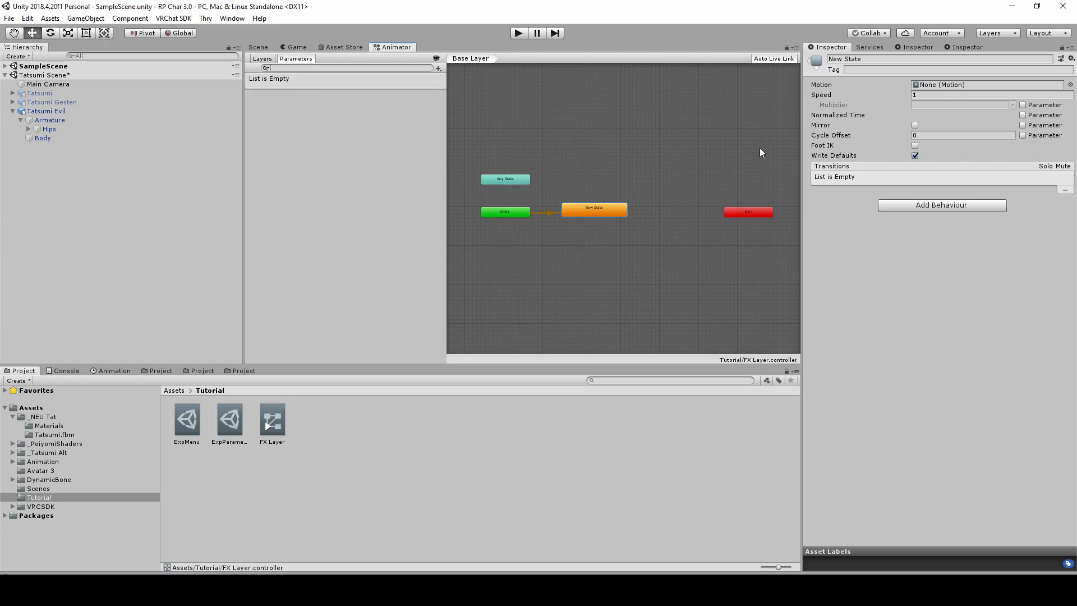
left_click(439, 69)
left_click(462, 94)
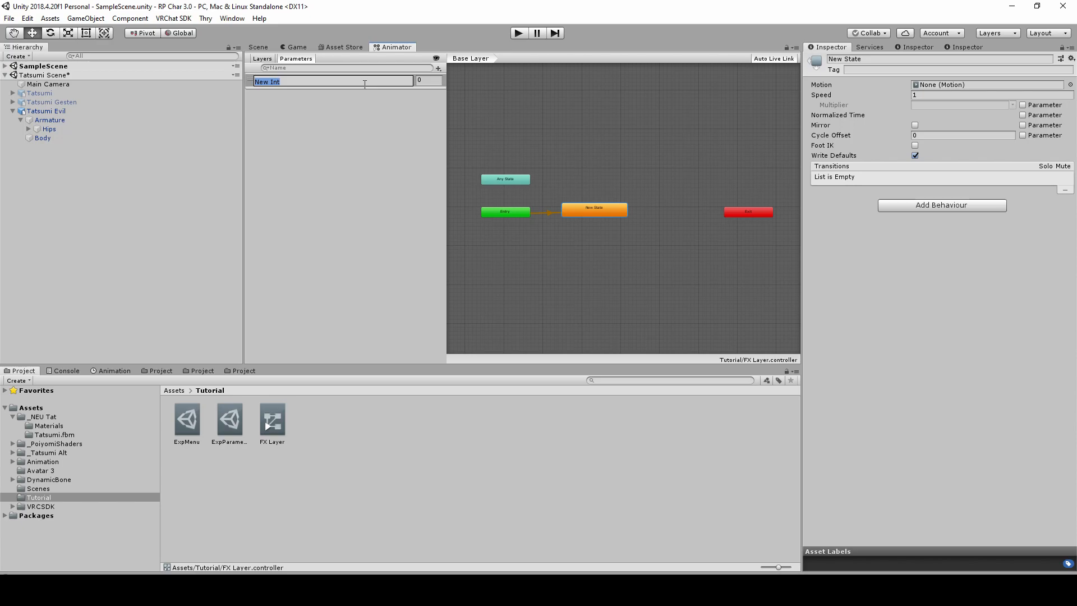
type("GestureRight")
key("Return")
left_click(440, 66)
left_click(452, 93)
type("GestureLeft")
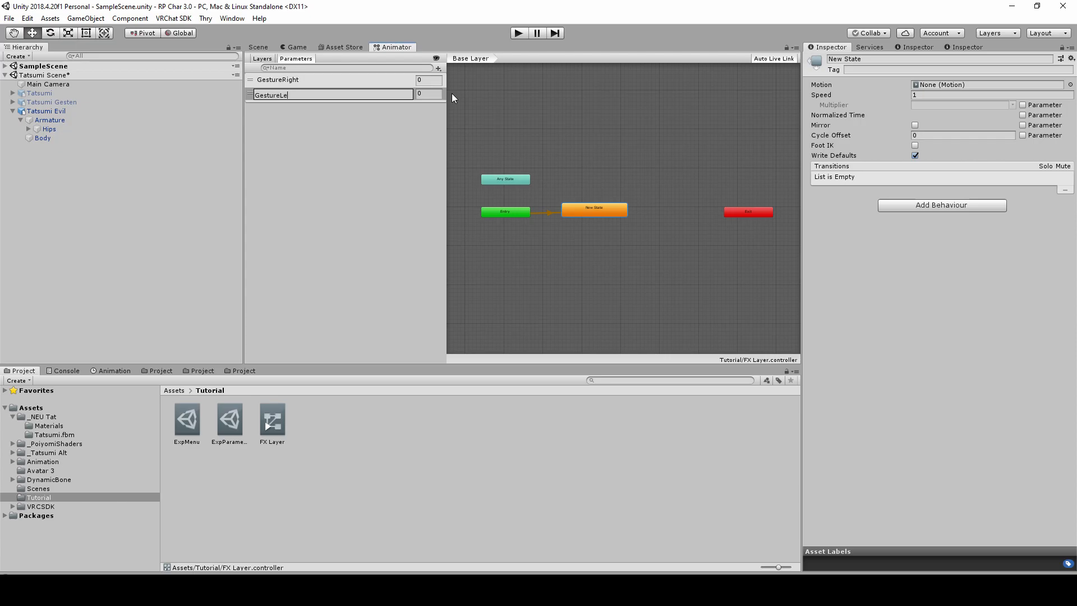
key("Return")
Step: Add a Bool parameter named AFK to the FX Layer controller
left_click(439, 69)
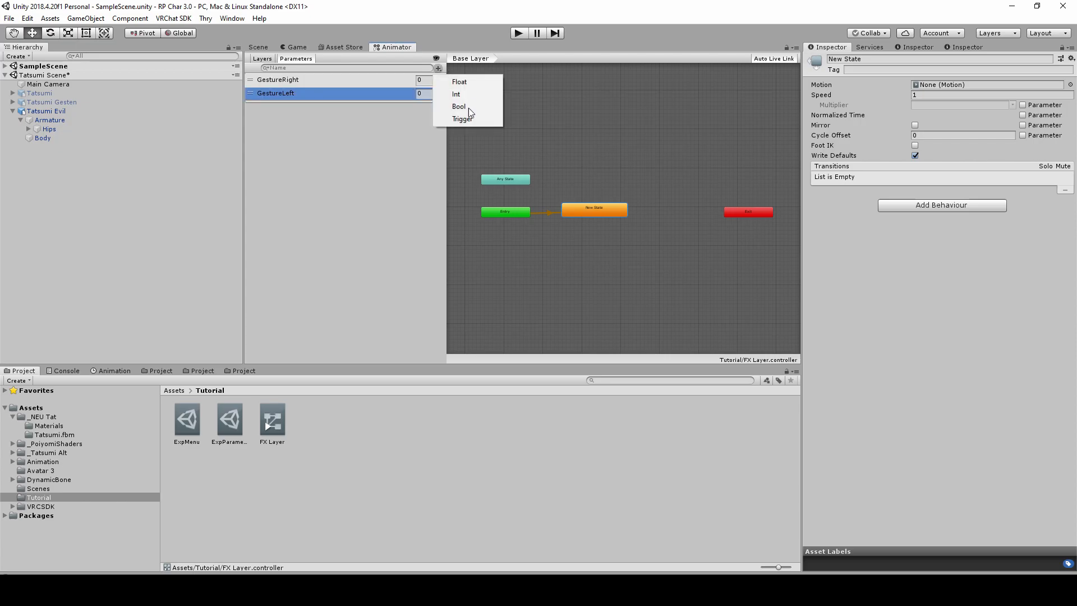
left_click(472, 106)
type("AFK")
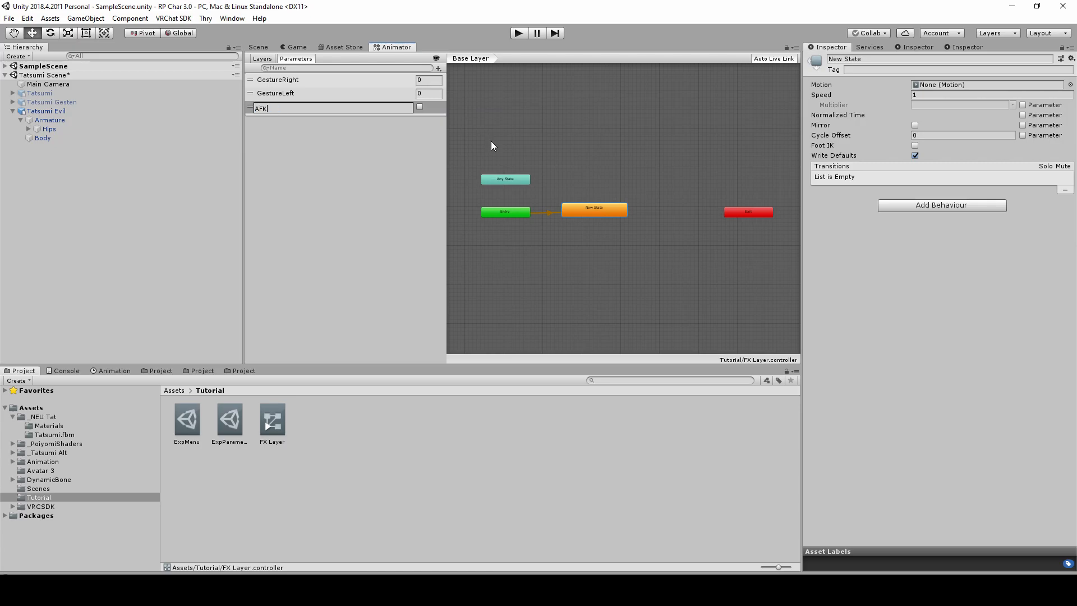
key("Return")
Step: Compare FX Layer's parameters with the existing VRCExpressionParameters asset and select the Tatsumi Evil root object
left_click(909, 48)
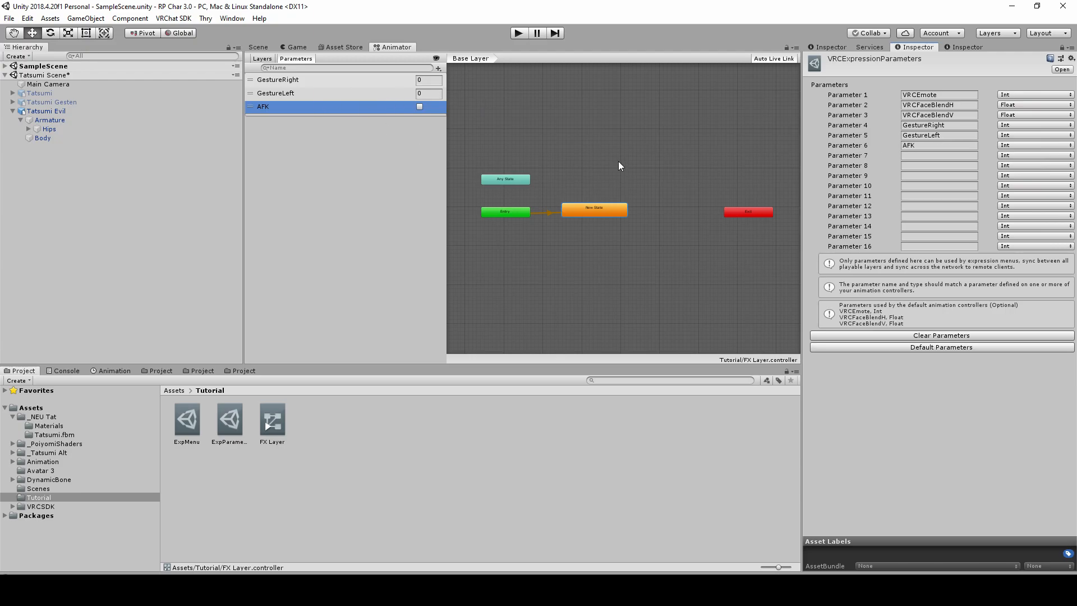
left_click(824, 45)
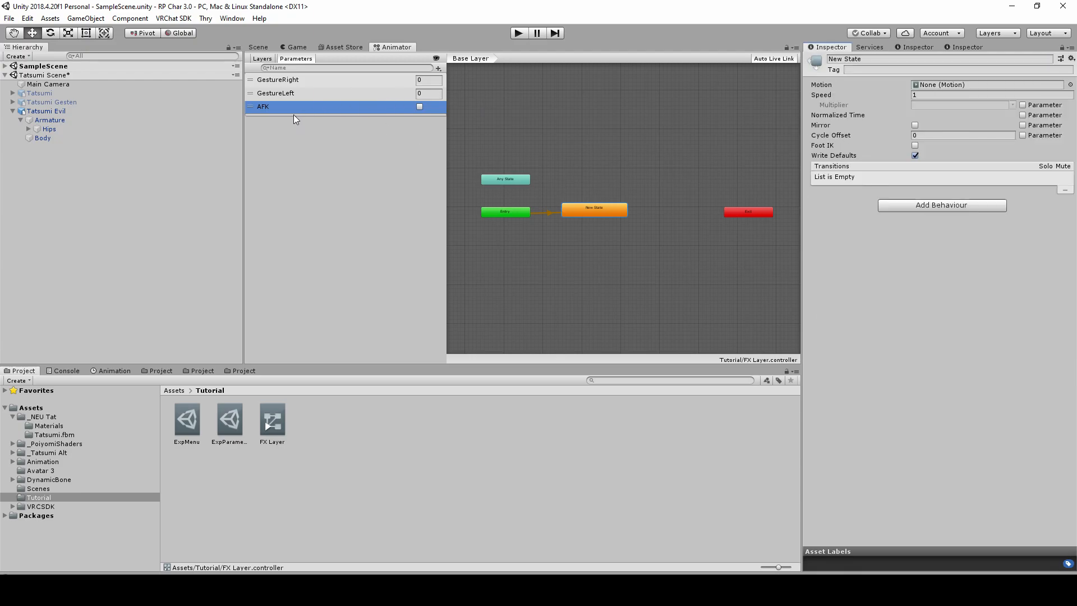
left_click(348, 157)
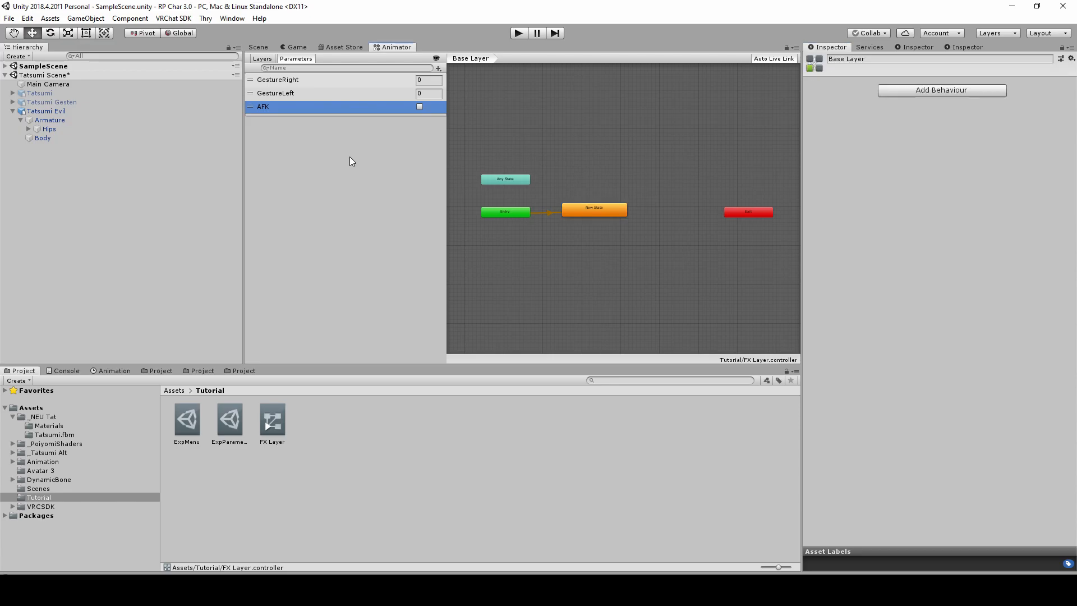
left_click(125, 112)
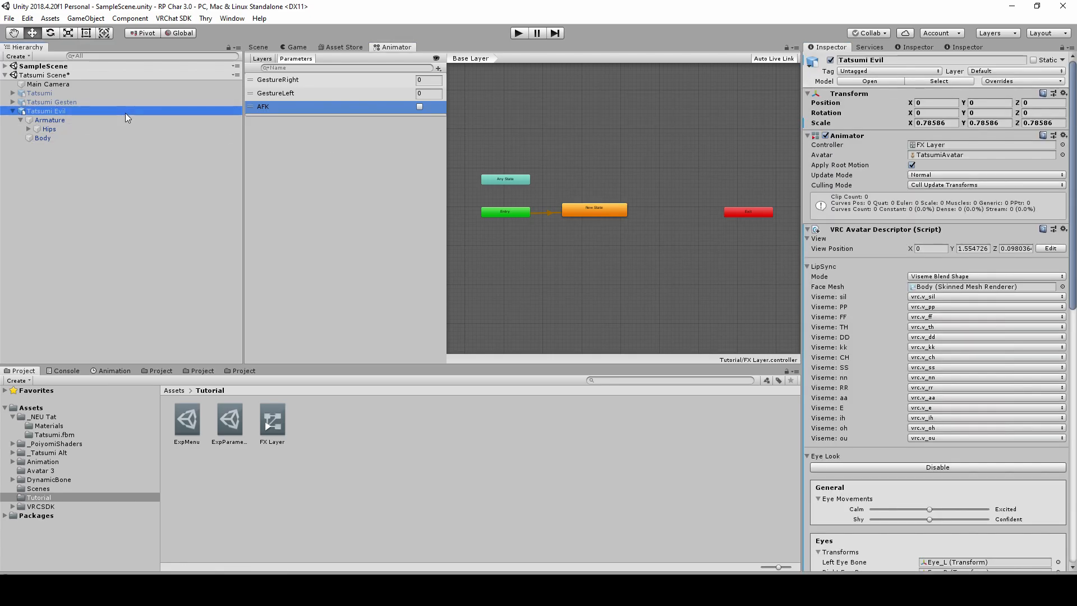
Step: Create an animation clip named Tuto_Dissolve for the Tatsumi Evil avatar
left_click(259, 47)
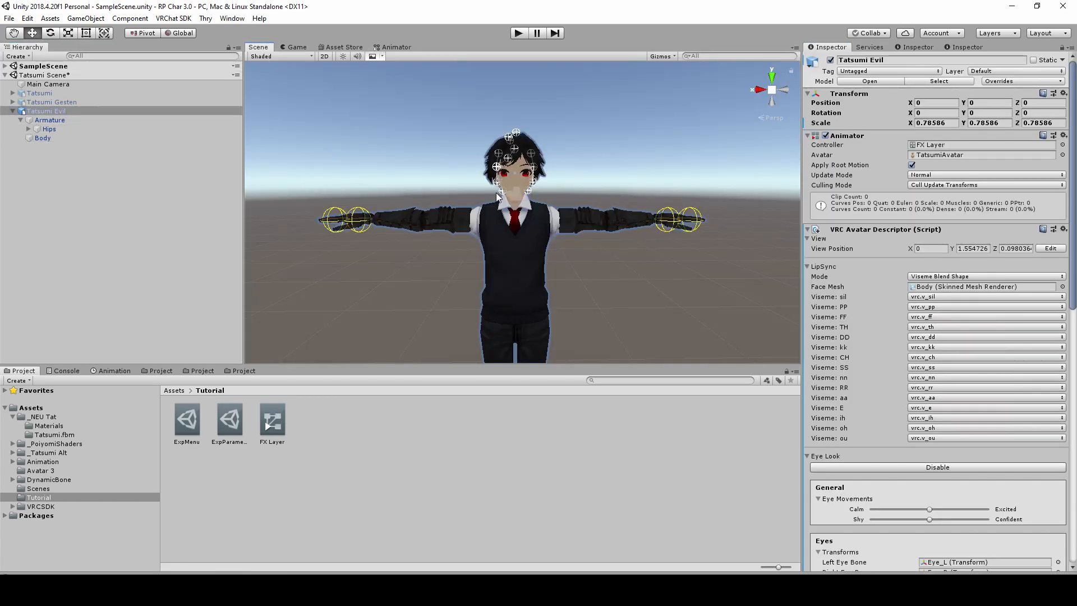
middle_click_drag(365, 349, 372, 293)
scroll(373, 293, "up", 5)
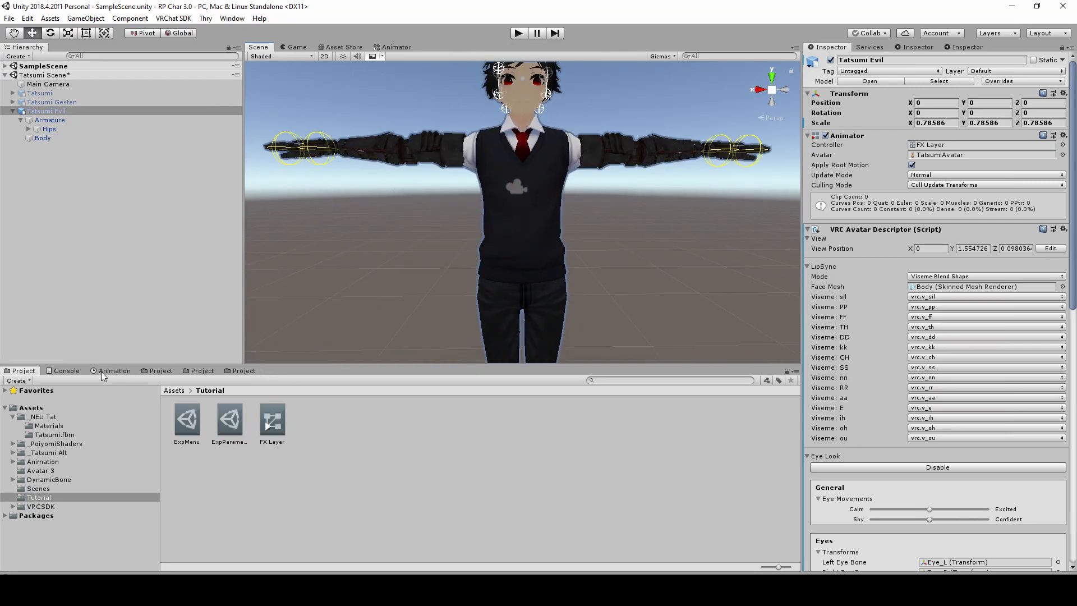
left_click(72, 370)
left_click(104, 370)
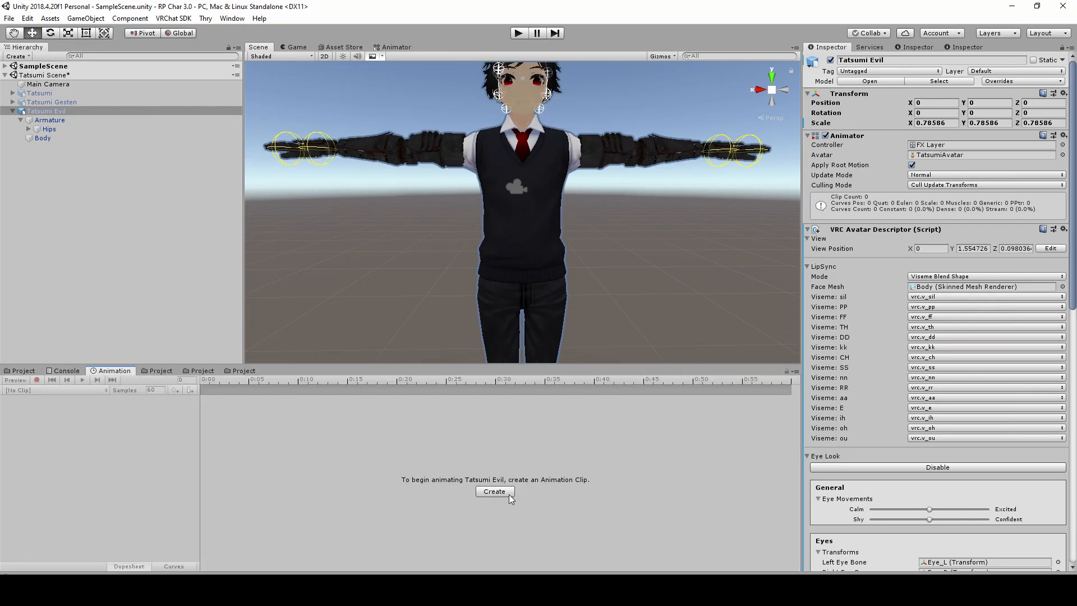
scroll(477, 269, "down", 3)
middle_click_drag(473, 277, 469, 292)
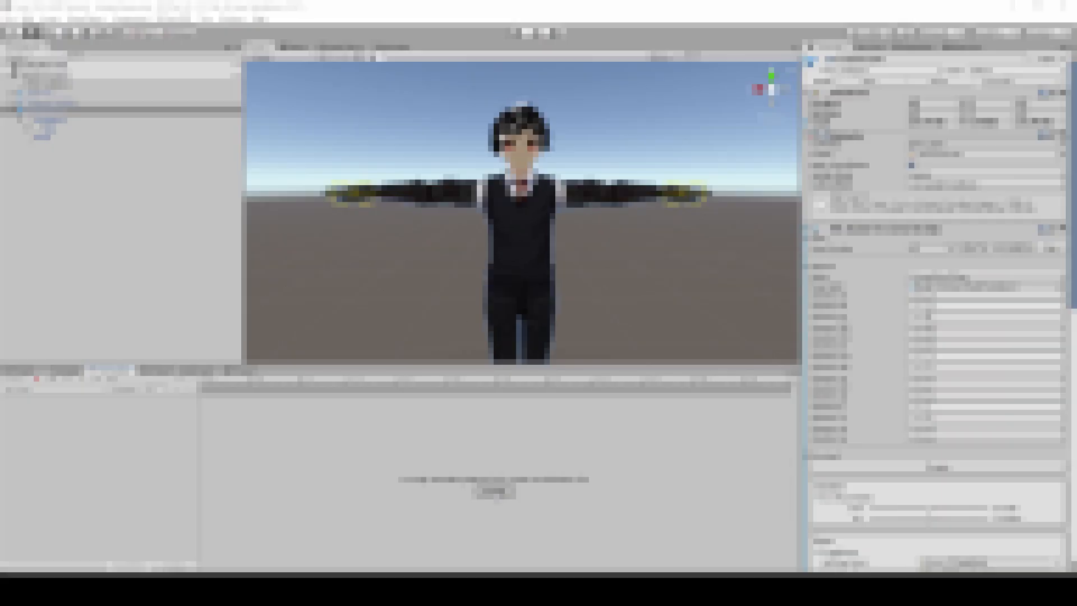
left_click(495, 493)
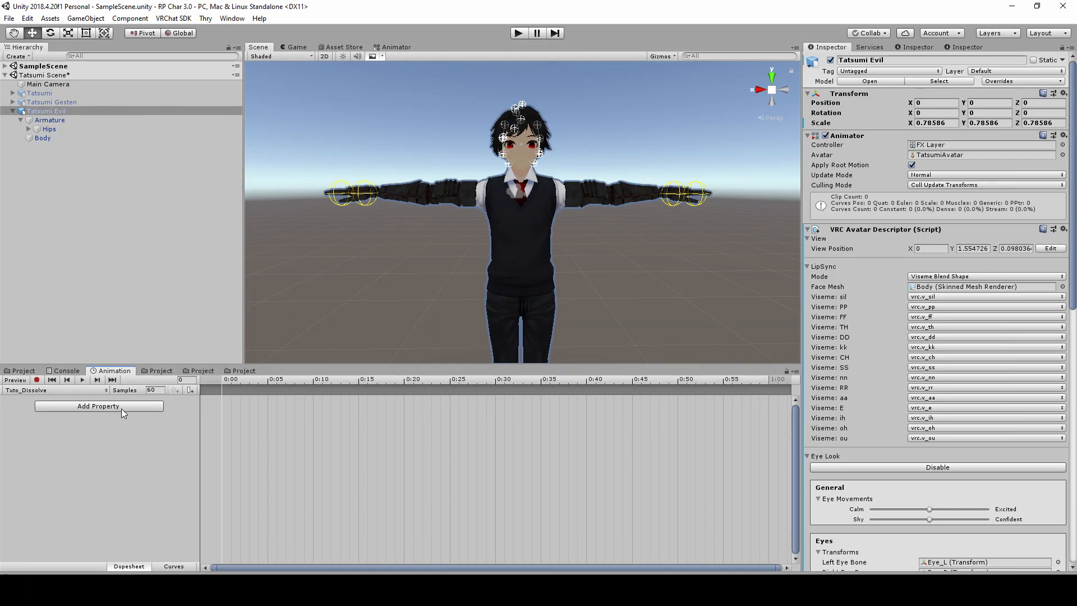
Step: Add the Material._Dissolve Alpha property of Body's Skinned Mesh Renderer to the Tuto_Dissolve clip
left_click(121, 409)
left_click(169, 452)
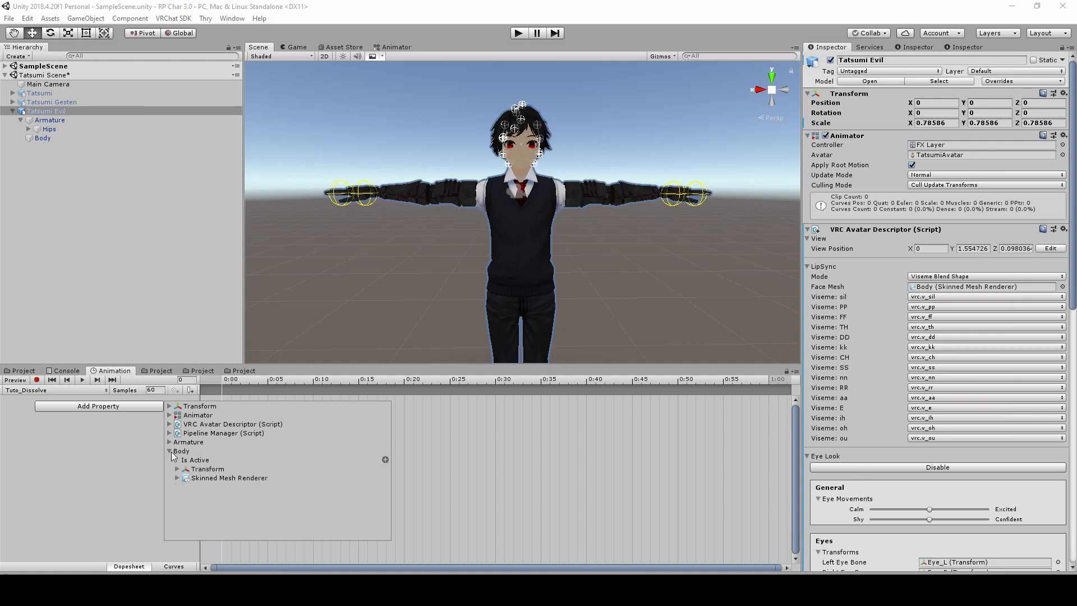
left_click(180, 479)
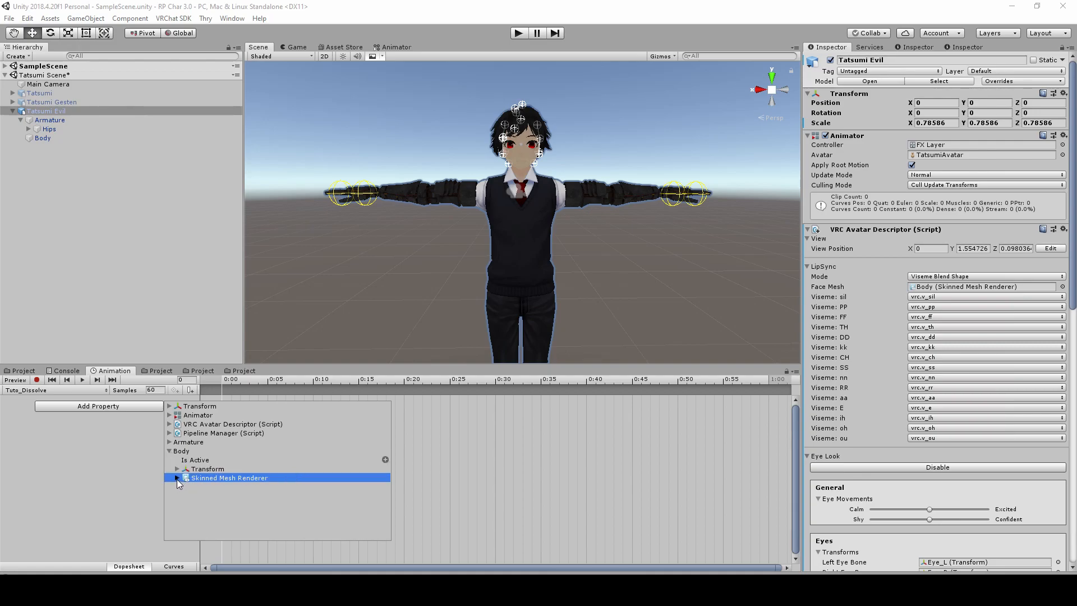
left_click(176, 478)
scroll(287, 485, "down", 10)
scroll(307, 492, "down", 10)
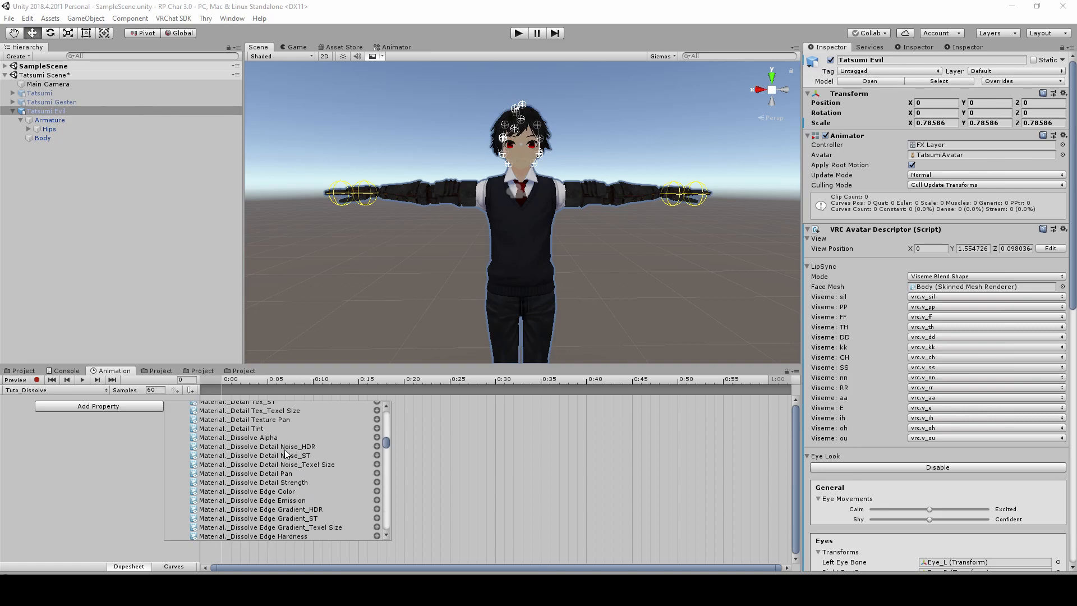
left_click(237, 437)
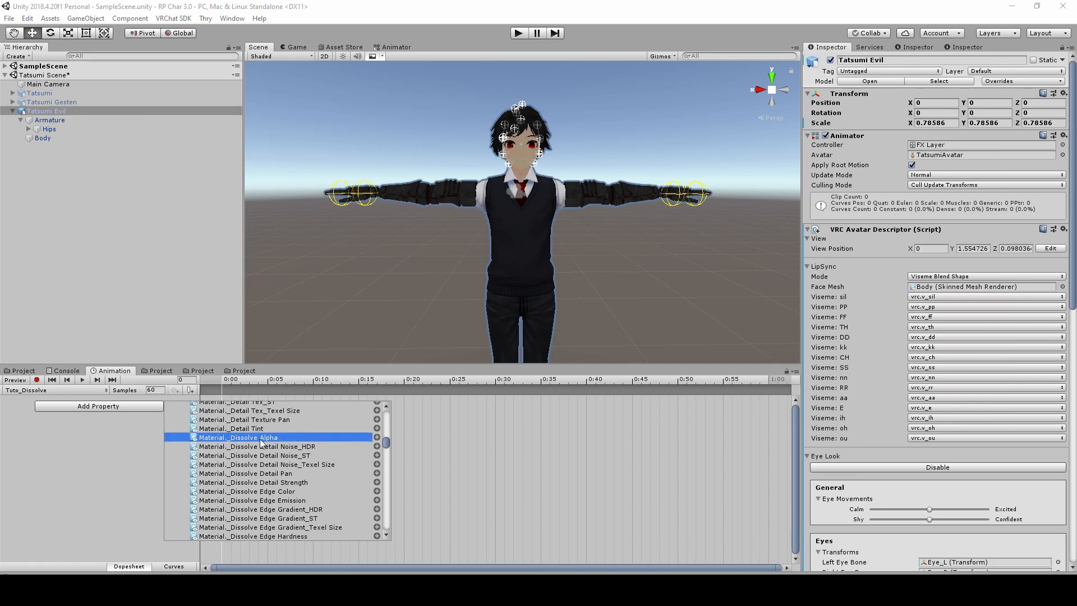
left_click(377, 437)
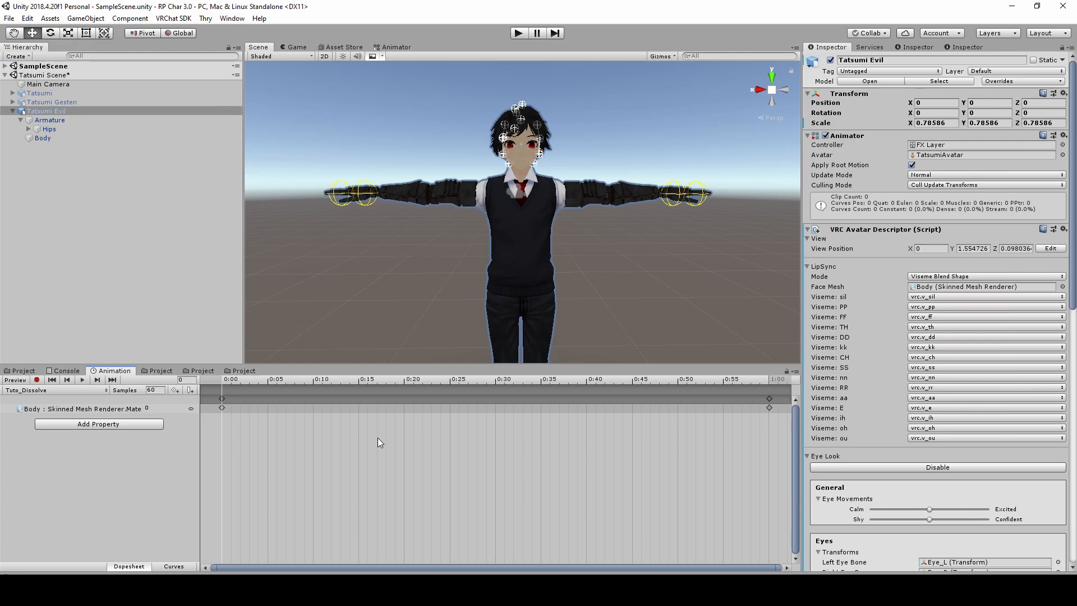
Step: Move the Tuto_Dissolve clip's end keyframe to 10:00 on the timeline
scroll(346, 431, "down", 6)
scroll(453, 411, "down", 5)
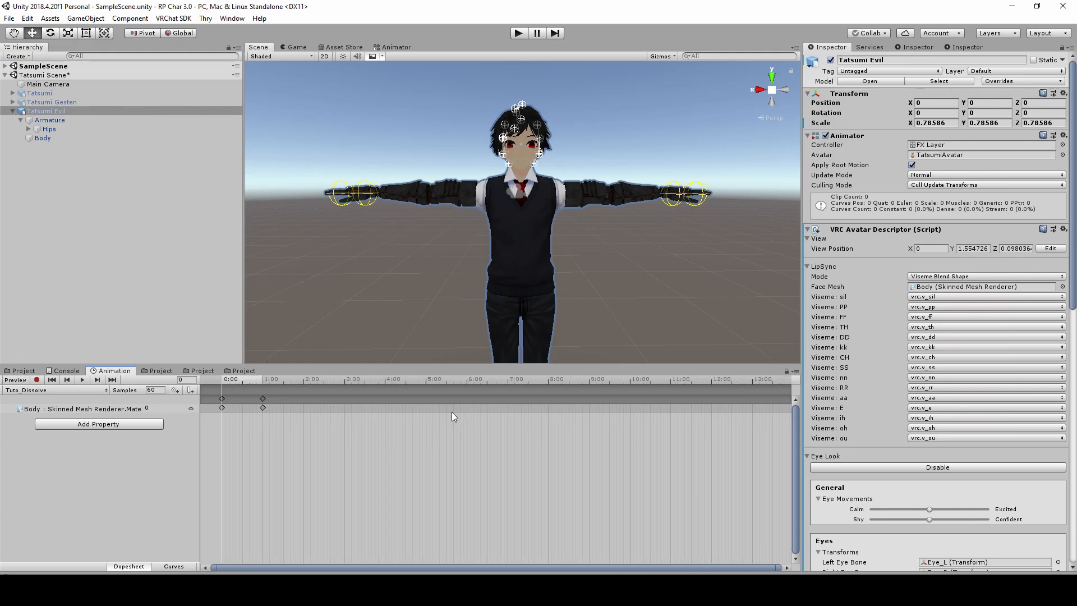
left_click_drag(261, 398, 574, 388)
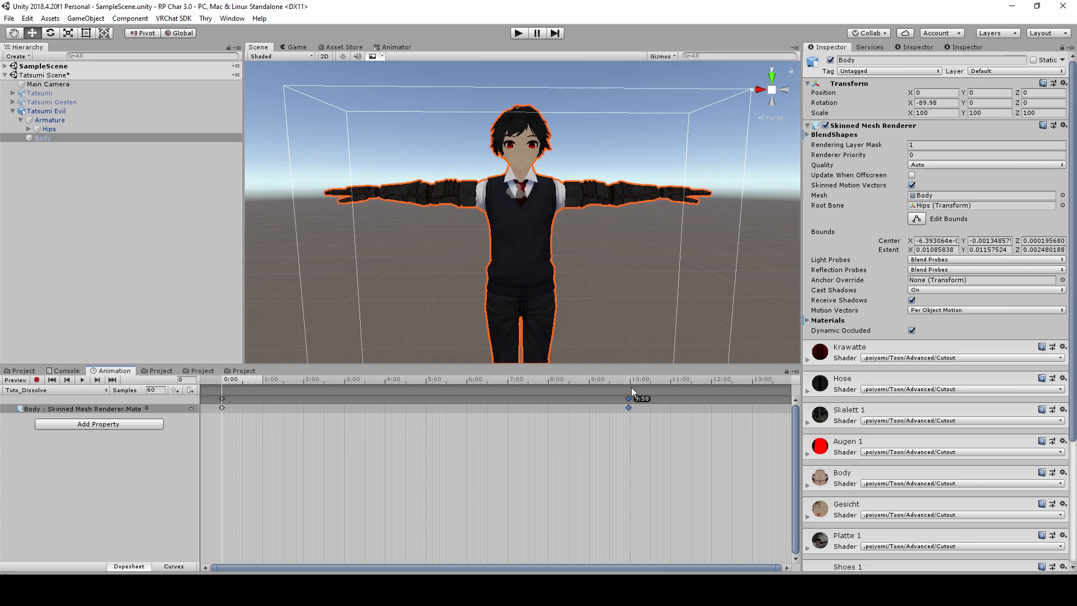
left_click_drag(633, 386, 634, 386)
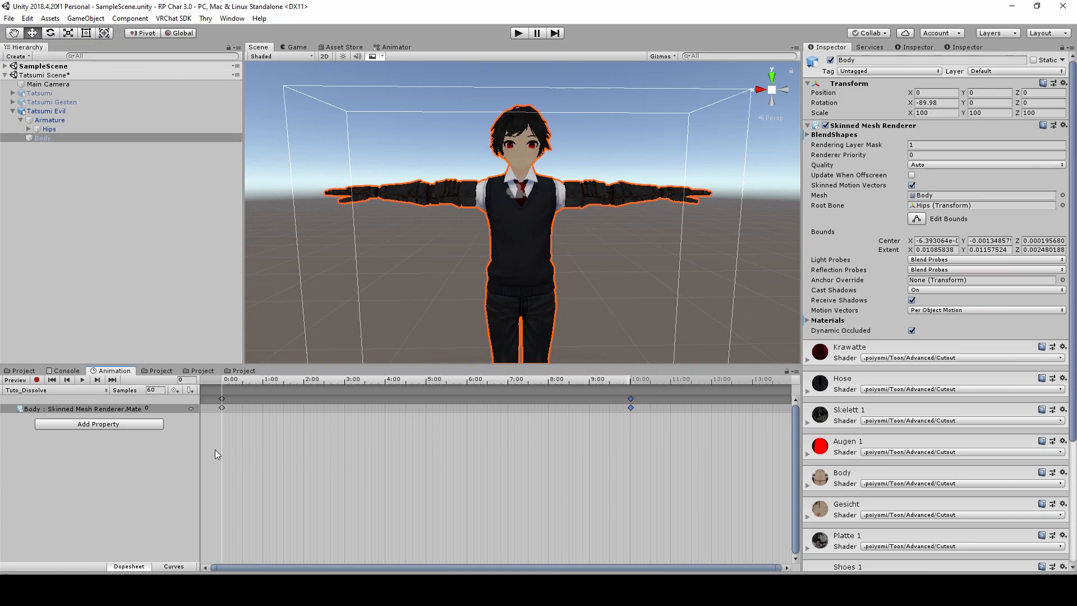
Step: Set Dissolve Alpha to 1 at frame 600, on the last keyframe of Tuto_Dissolve
left_click_drag(246, 380, 631, 377)
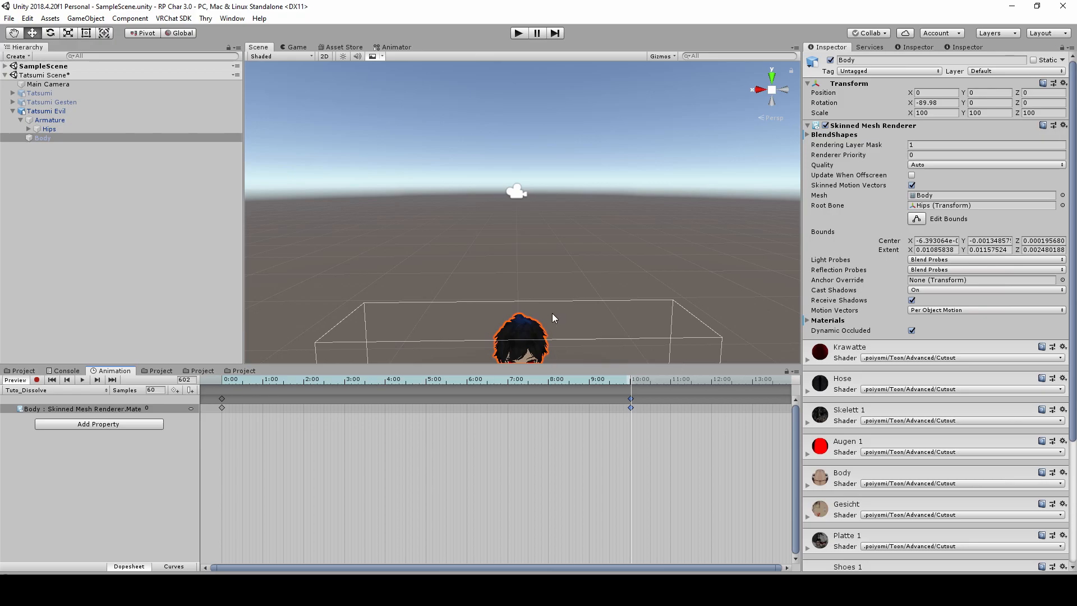
left_click(629, 384)
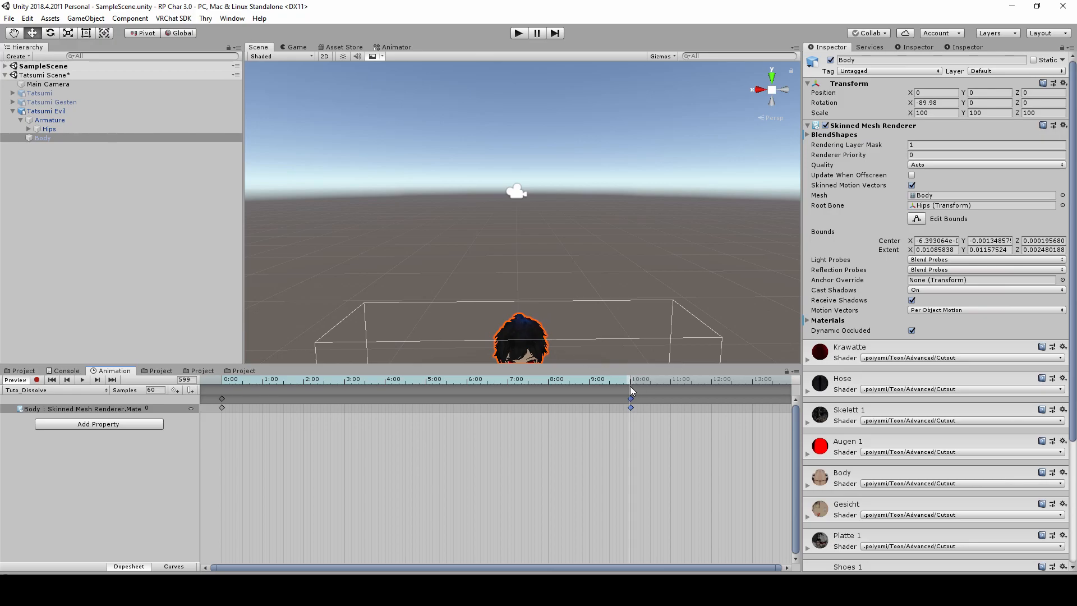
left_click(159, 408)
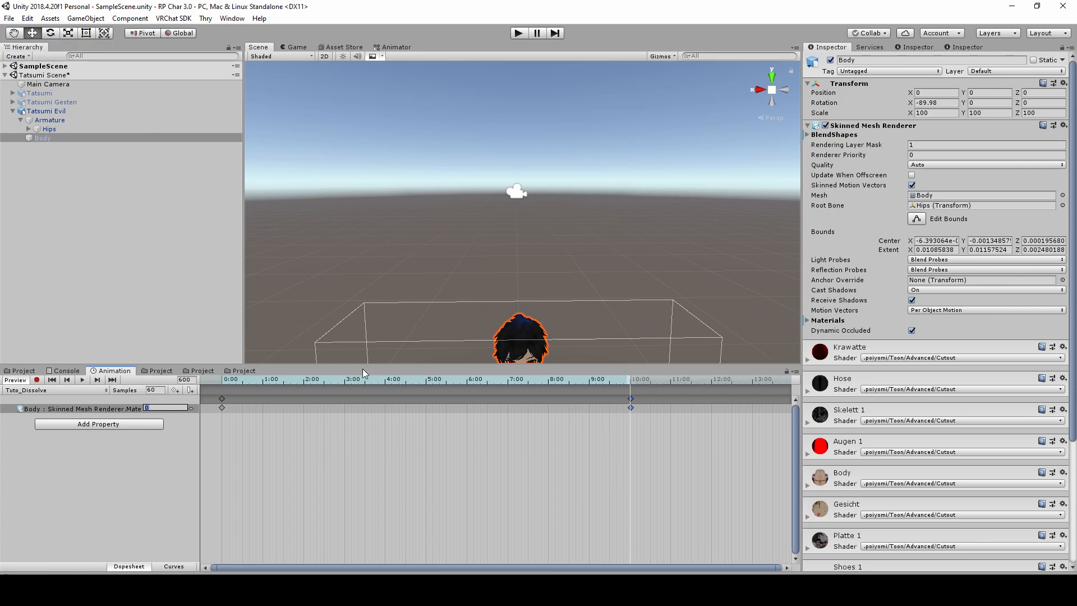
left_click(159, 407)
type("1")
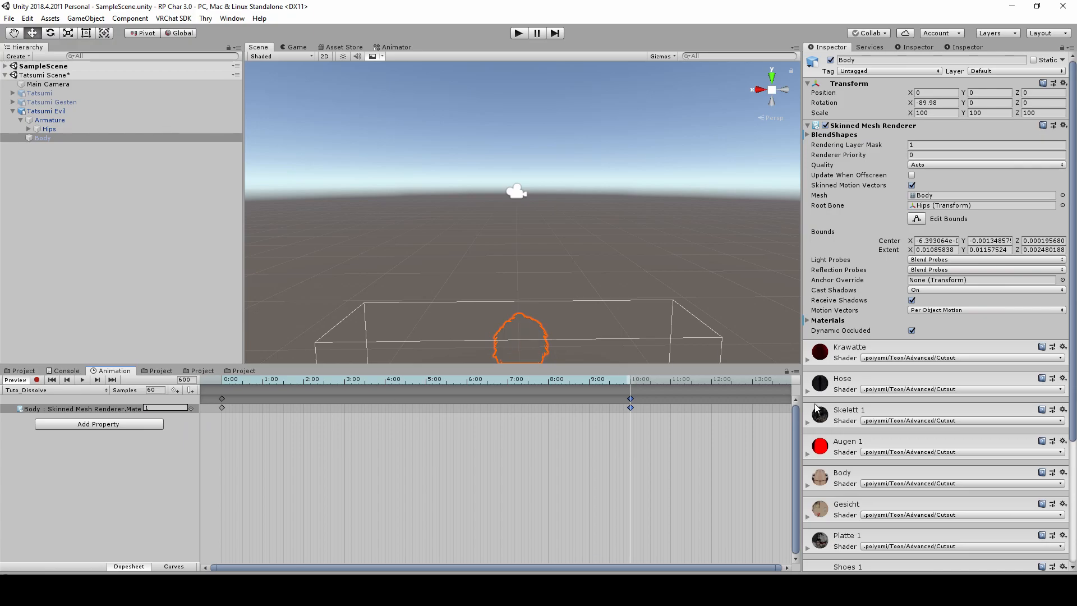
Step: Adjust the Start Point Y value in the Point to Point dissolve settings of the Skelett 1 material
left_click(813, 426)
scroll(866, 429, "down", 10)
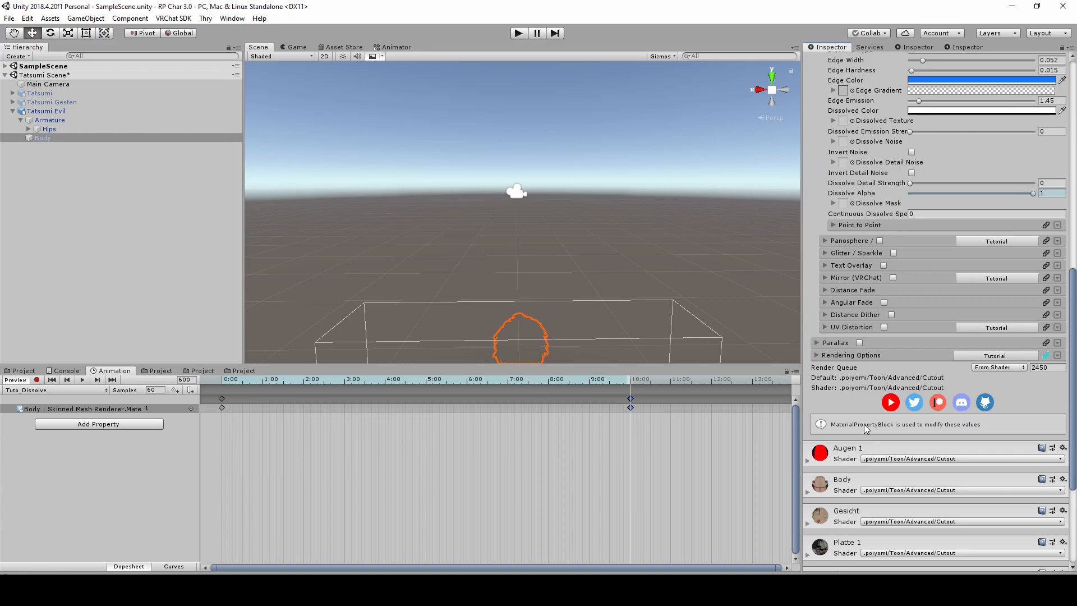
scroll(867, 429, "up", 3)
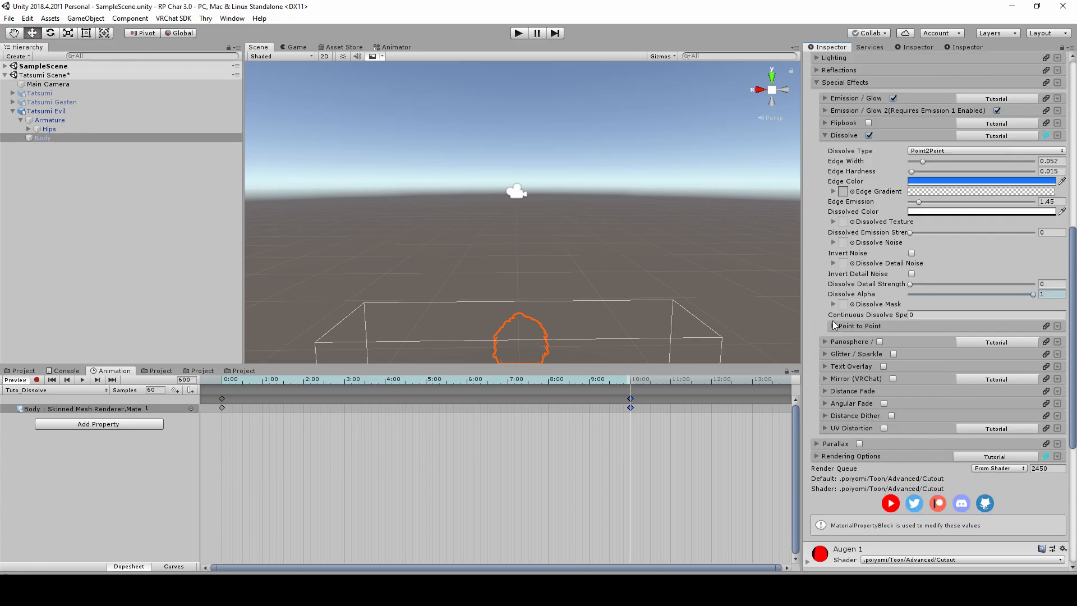
left_click(834, 327)
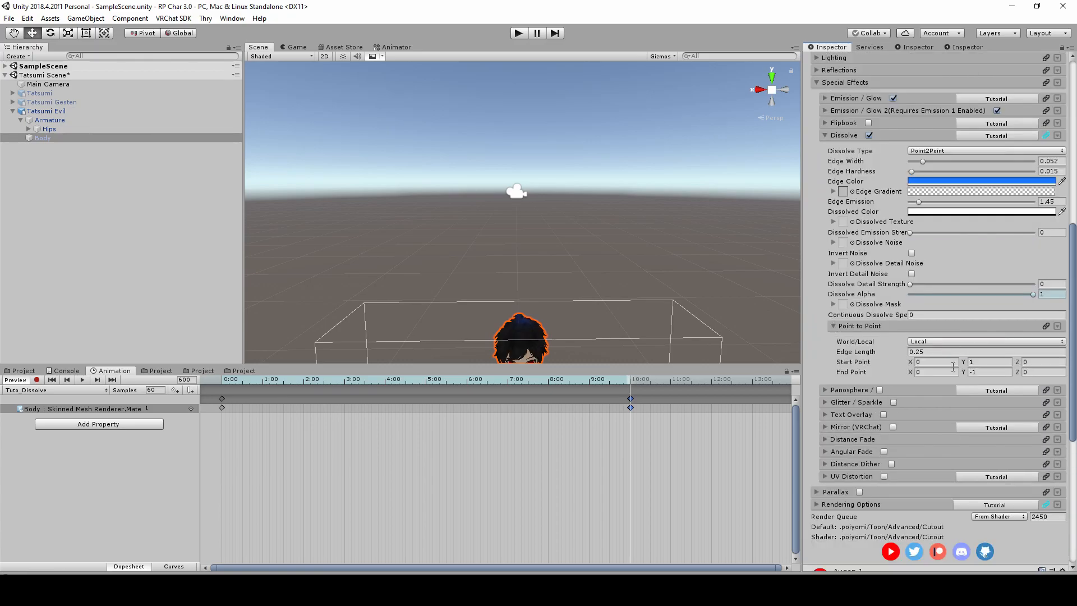
mouse_move(957, 366)
left_mouse_down()
mouse_move(972, 365)
mouse_move(961, 366)
left_mouse_up()
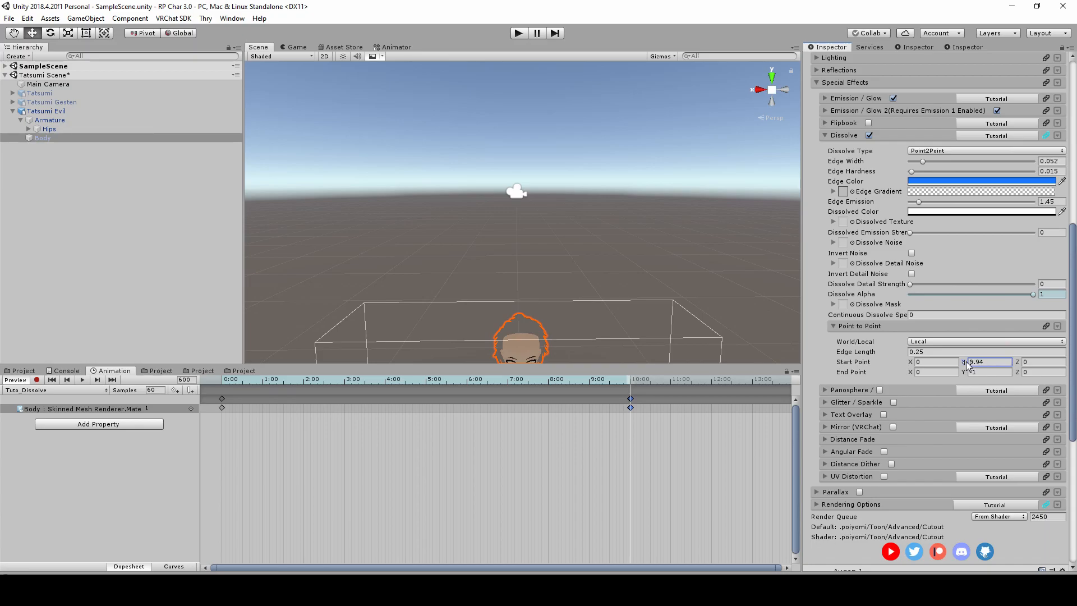
left_click(988, 365)
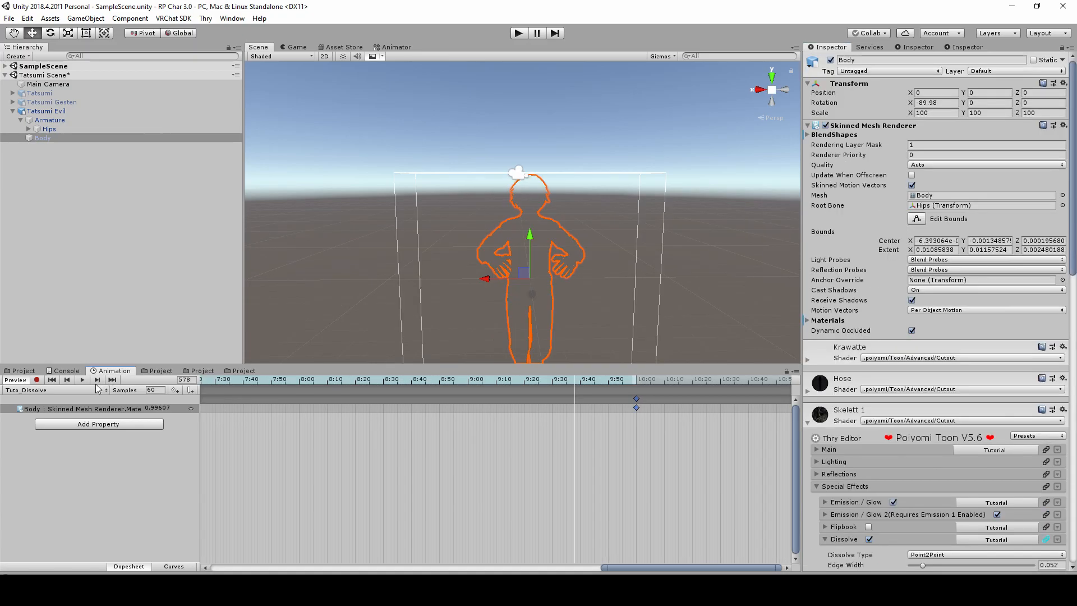
Step: Play back the Tuto_Dissolve clip to check the dissolve effect over the avatar's whole body
left_click(85, 380)
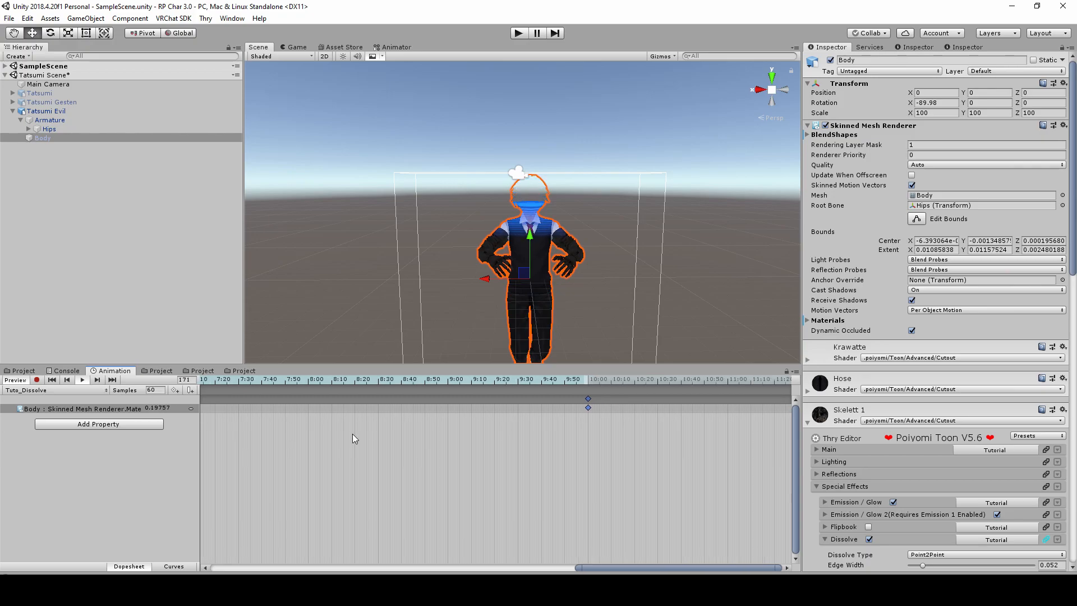
scroll(502, 248, "down", 6)
middle_click_drag(525, 221, 562, 168)
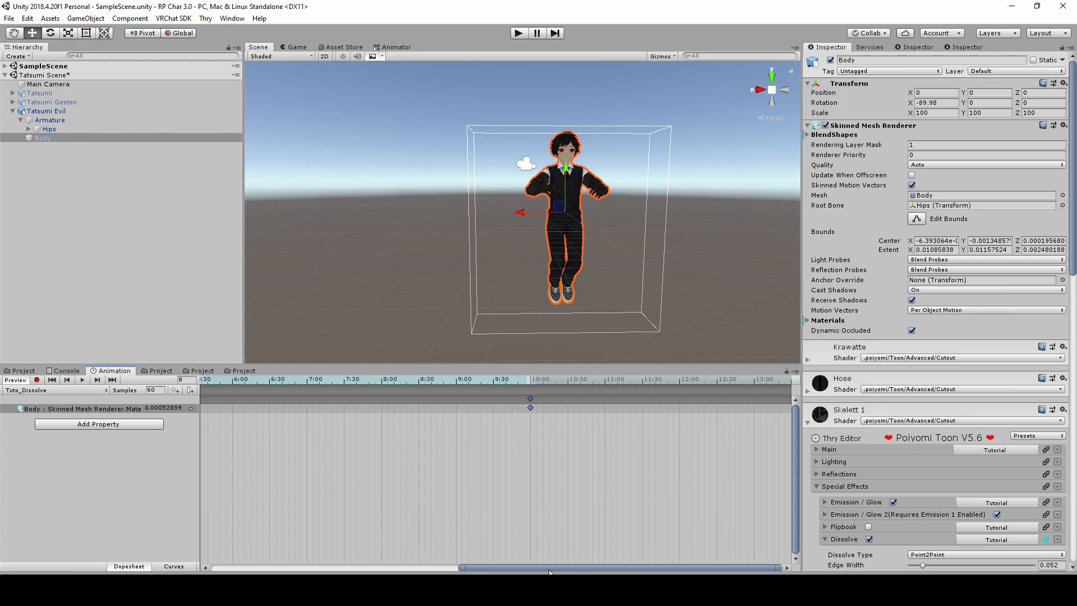
left_click_drag(547, 567, 338, 554)
scroll(450, 441, "down", 7)
scroll(451, 443, "down", 3)
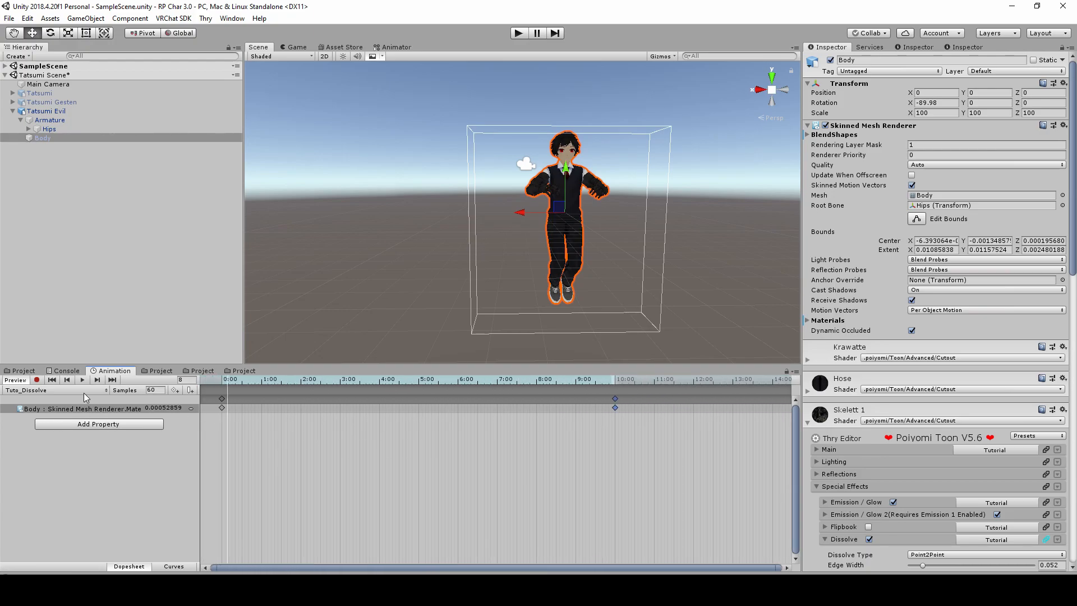
Step: Create a second animation clip for the avatar named Tuto_Undissolve
left_click(101, 424)
left_click(81, 417)
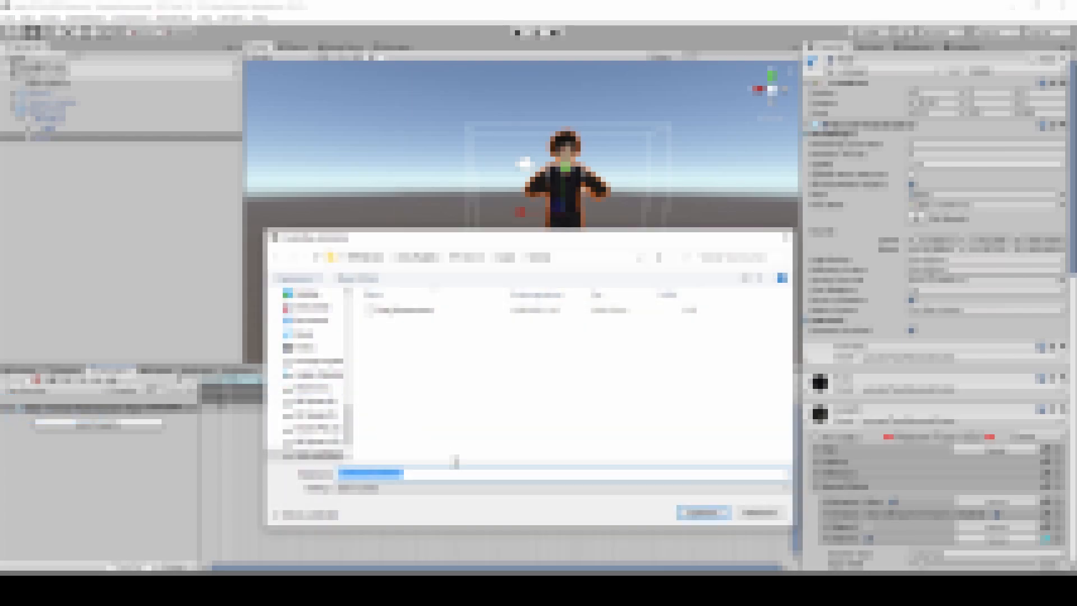
type("Fac")
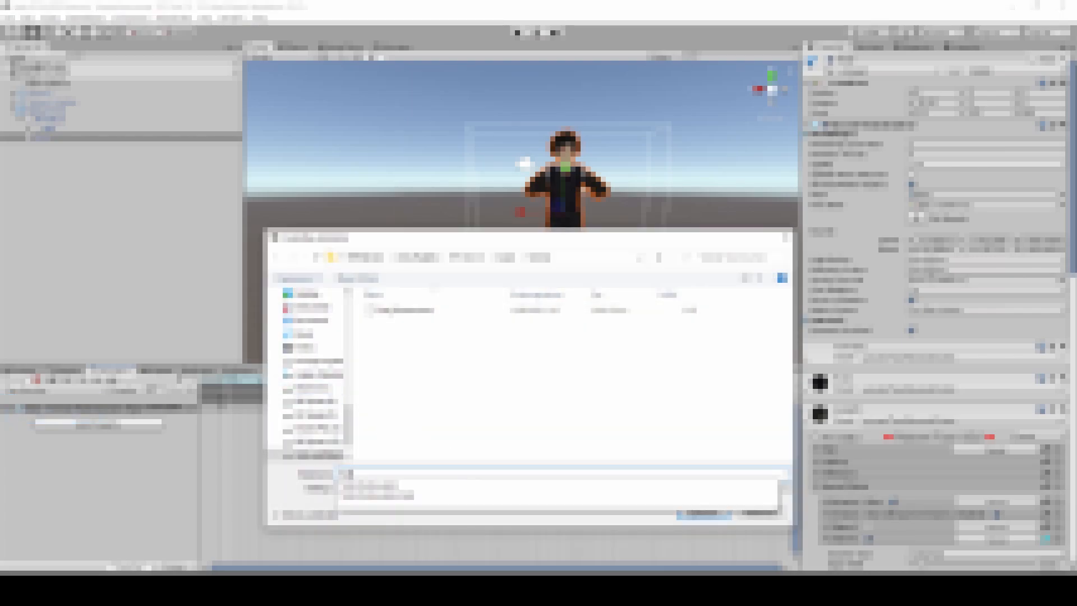
type("e_Off")
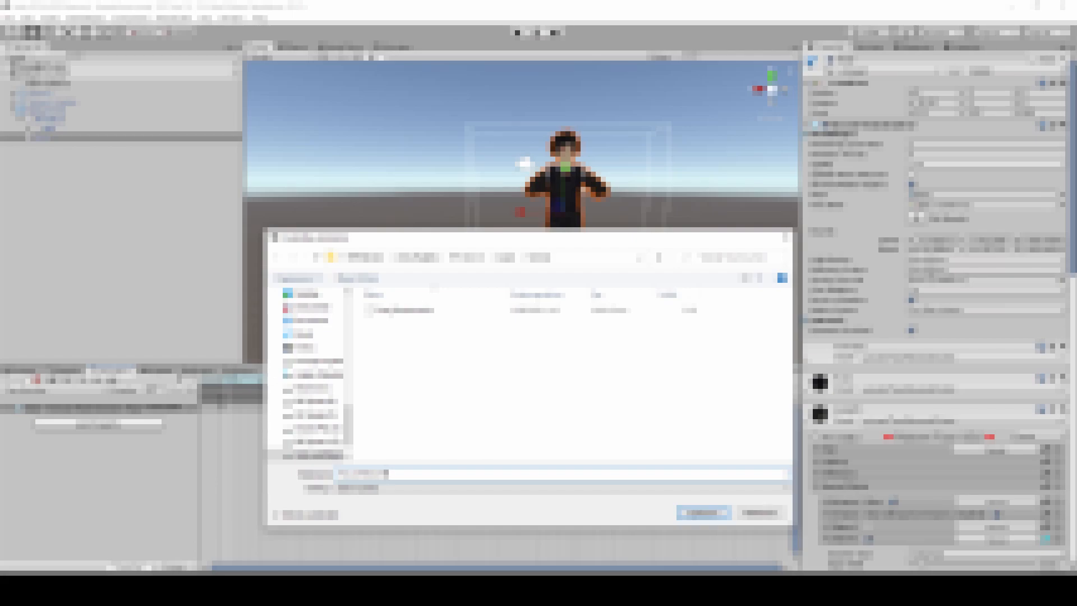
key("Return")
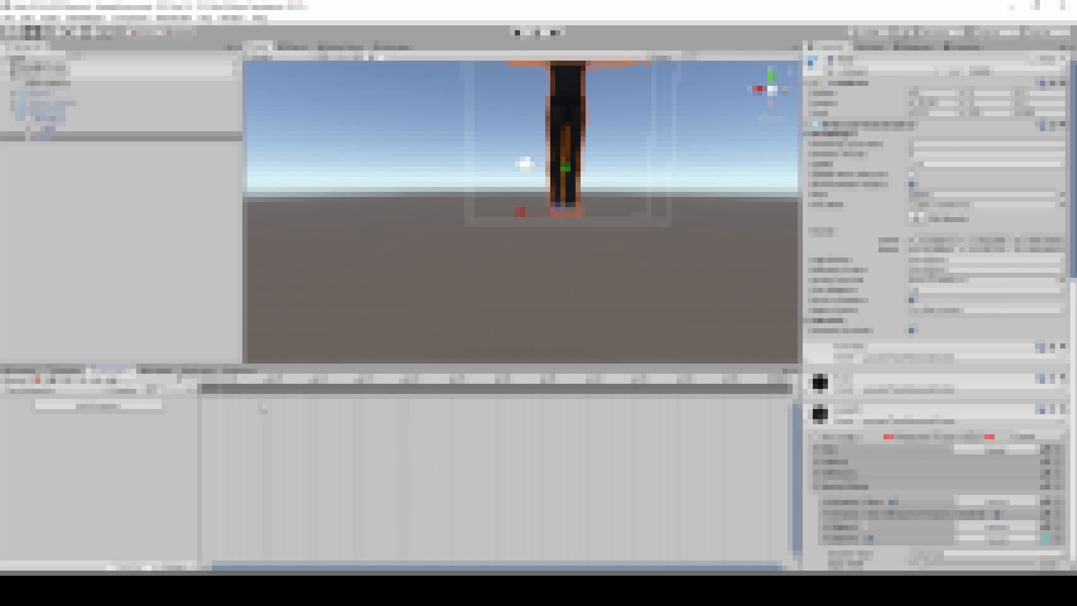
Step: Add the Material._Dissolve Alpha property of Body's Skinned Mesh Renderer to the Tuto_Undissolve clip
left_click(129, 406)
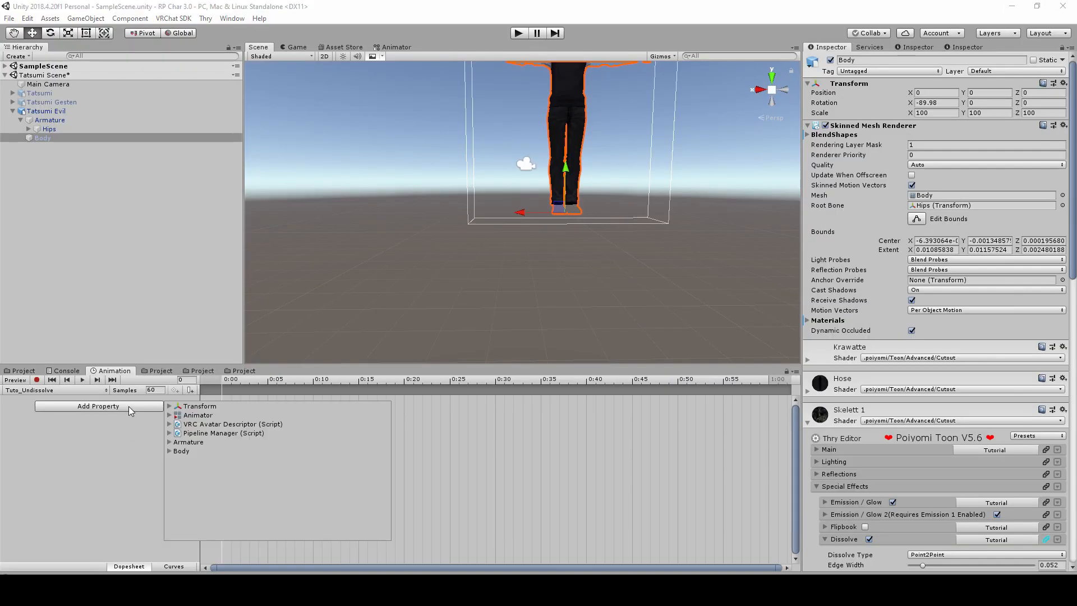
left_click(171, 450)
left_click(177, 478)
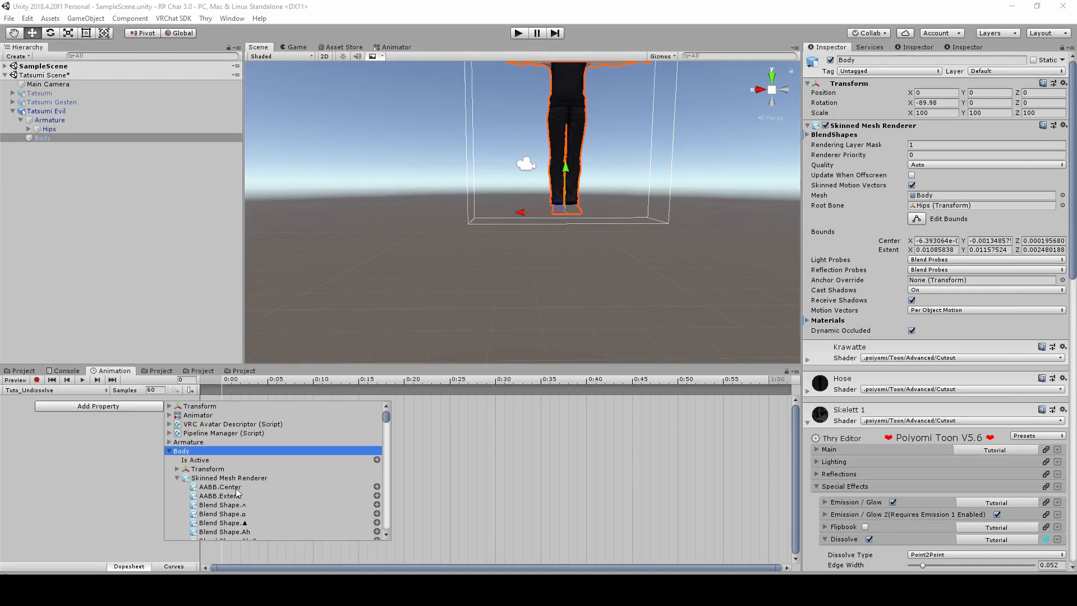
scroll(271, 479, "down", 10)
scroll(270, 480, "down", 10)
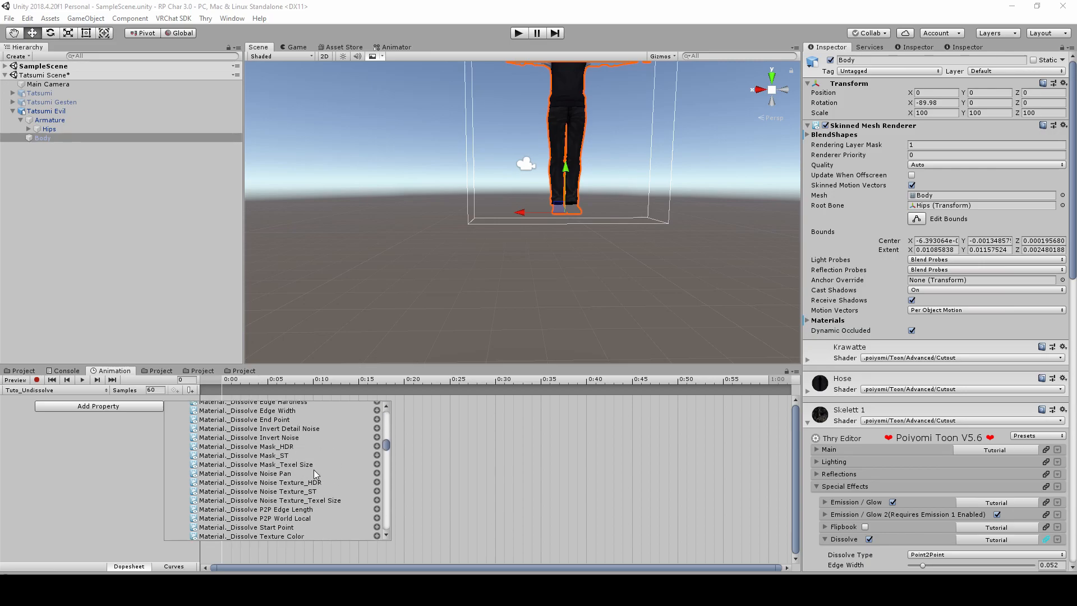
left_click(278, 505)
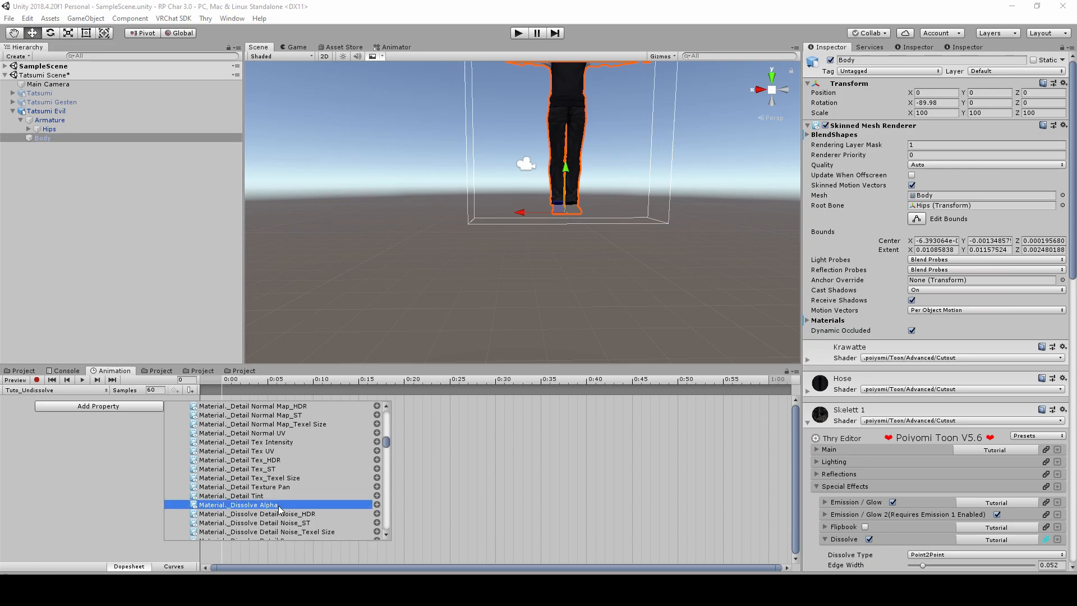
left_click(377, 504)
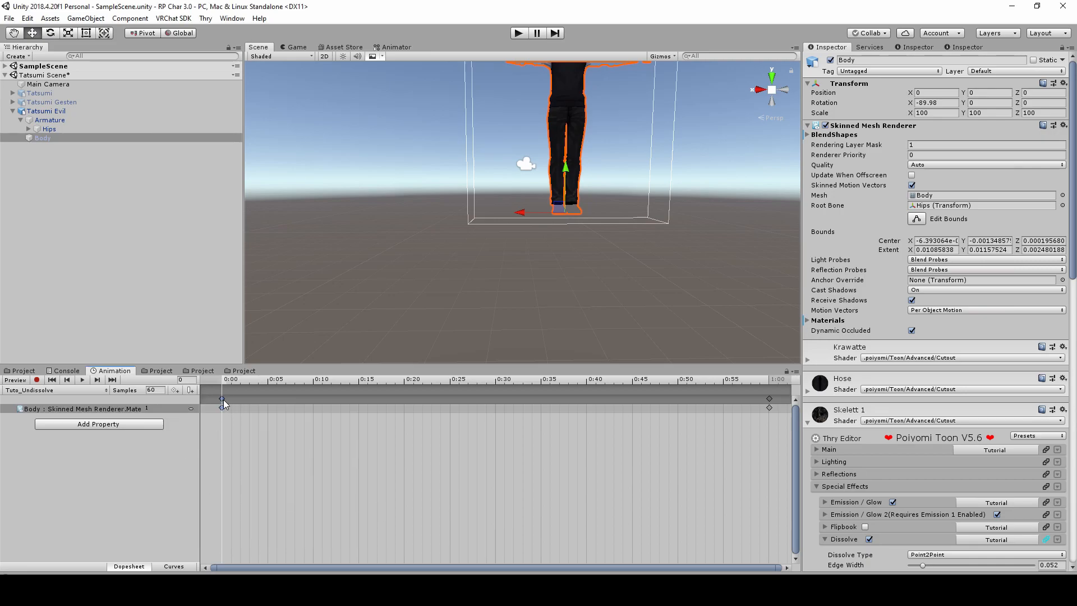
middle_click_drag(492, 172, 459, 237)
middle_click_drag(465, 200, 465, 208)
scroll(725, 406, "down", 1)
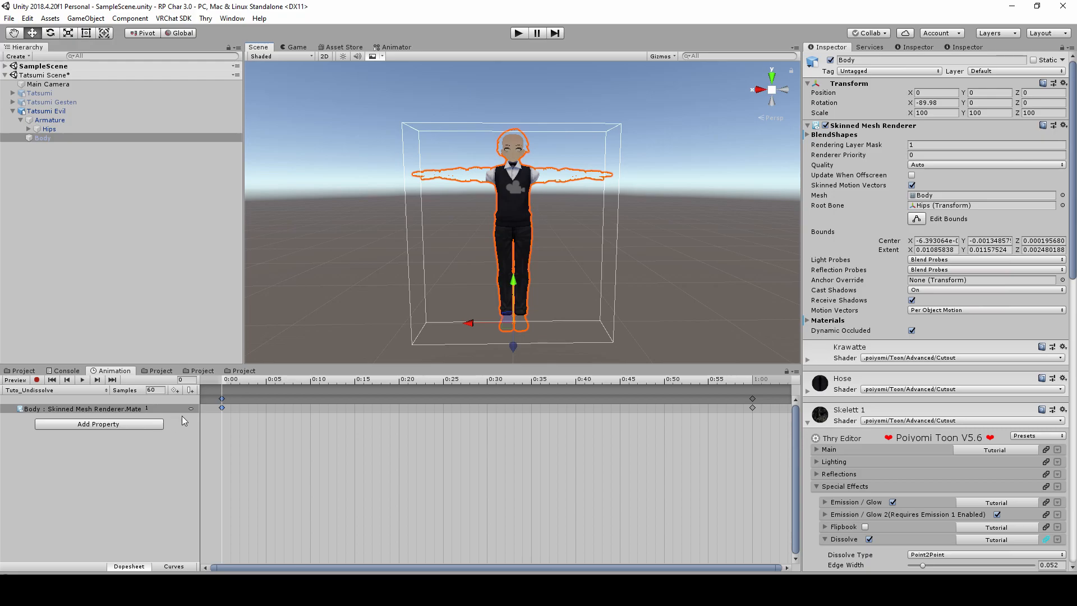
Step: Key the Dissolve Alpha value at 0 on frame 60 of the Tuto_Undissolve clip
left_click(8, 380)
left_click(11, 382)
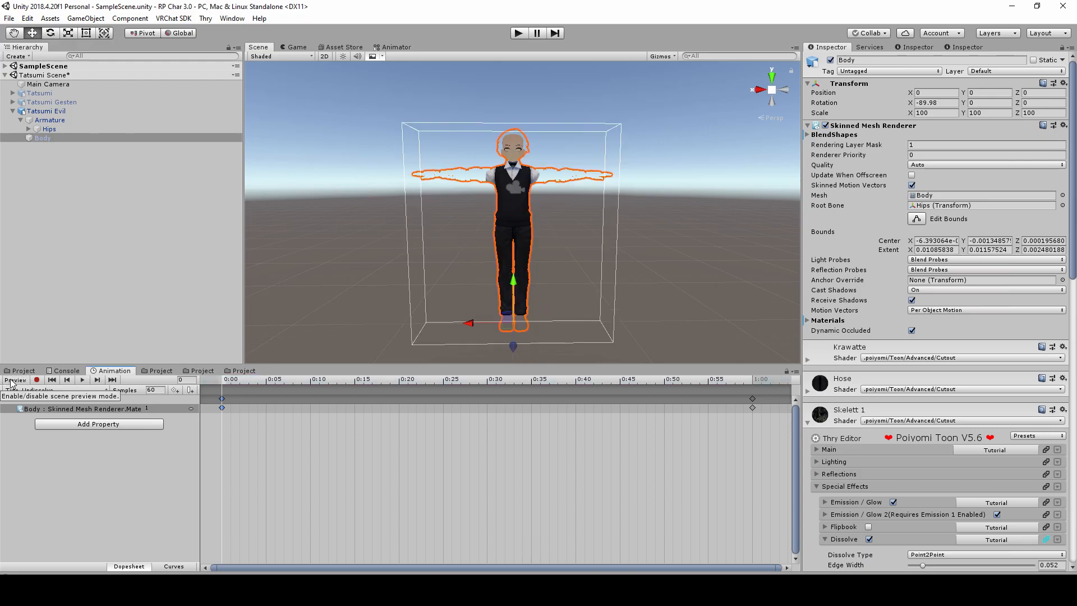
left_click(11, 382)
left_click(232, 382)
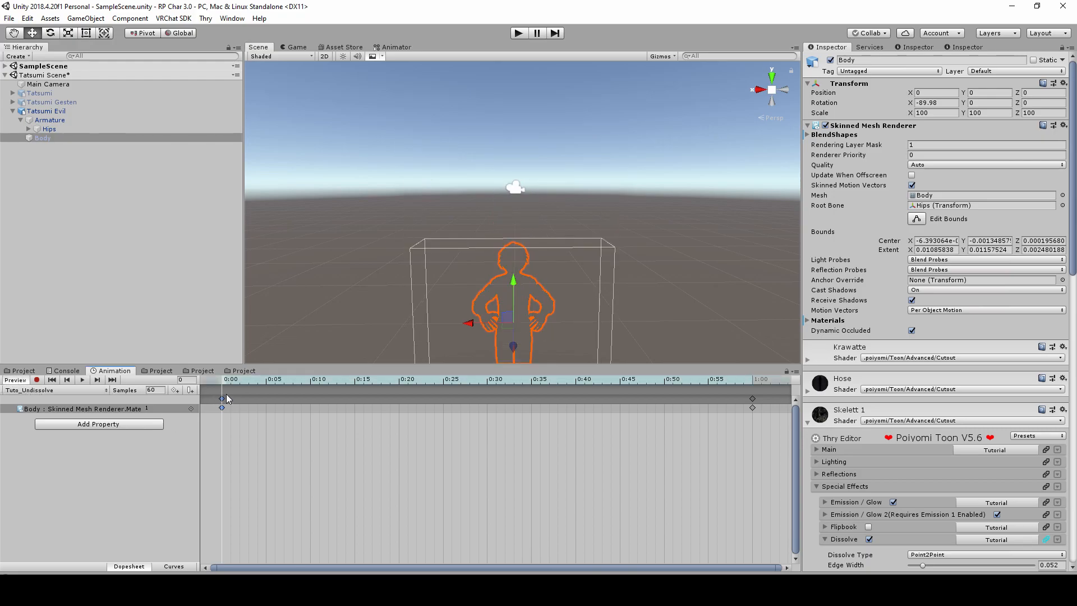
left_click_drag(235, 383, 751, 383)
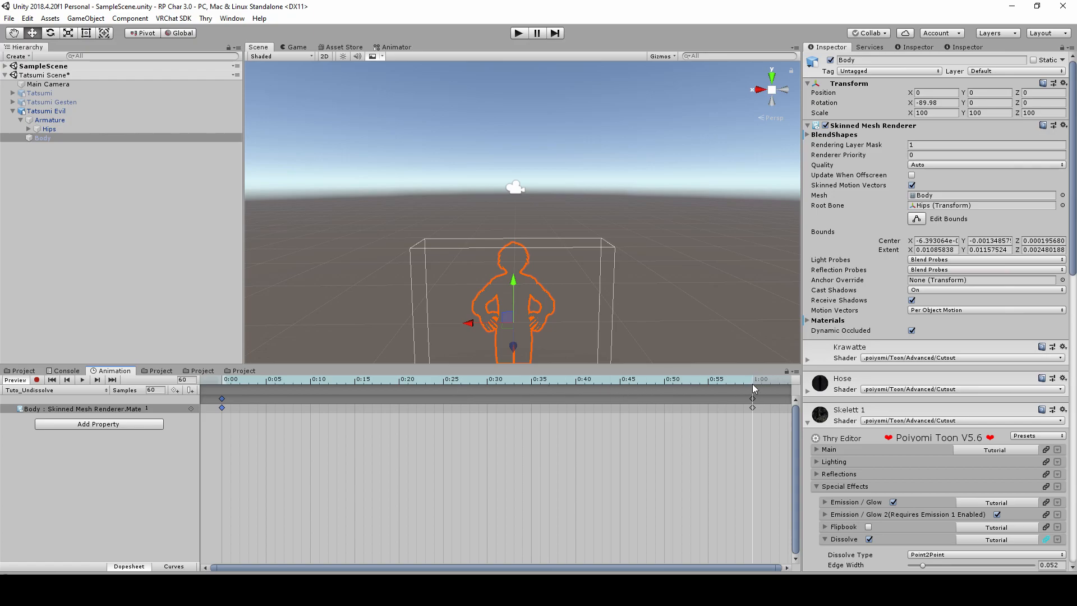
left_click(752, 407)
left_click(164, 408)
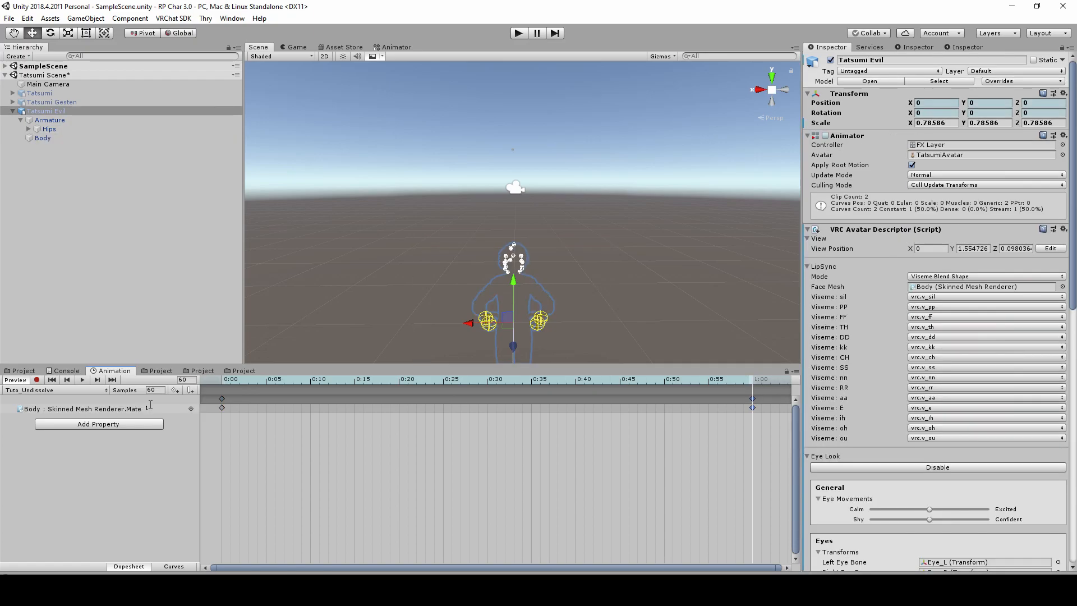
type("9")
key("Delete")
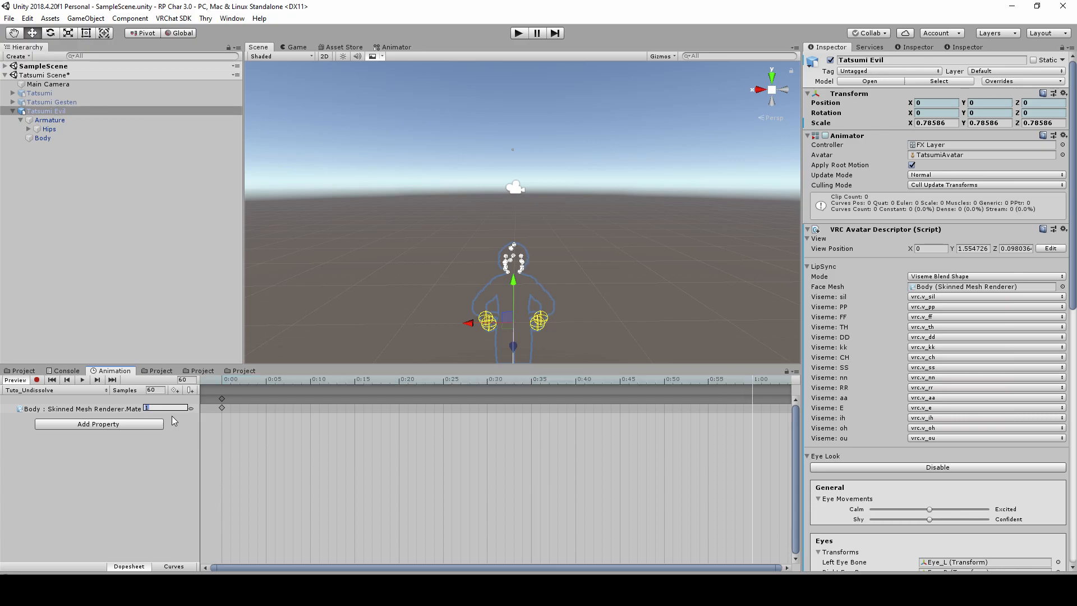
type("0")
key("Return")
Step: Move the end keyframe of the Tuto_Undissolve clip to 5:00
scroll(336, 454, "down", 10)
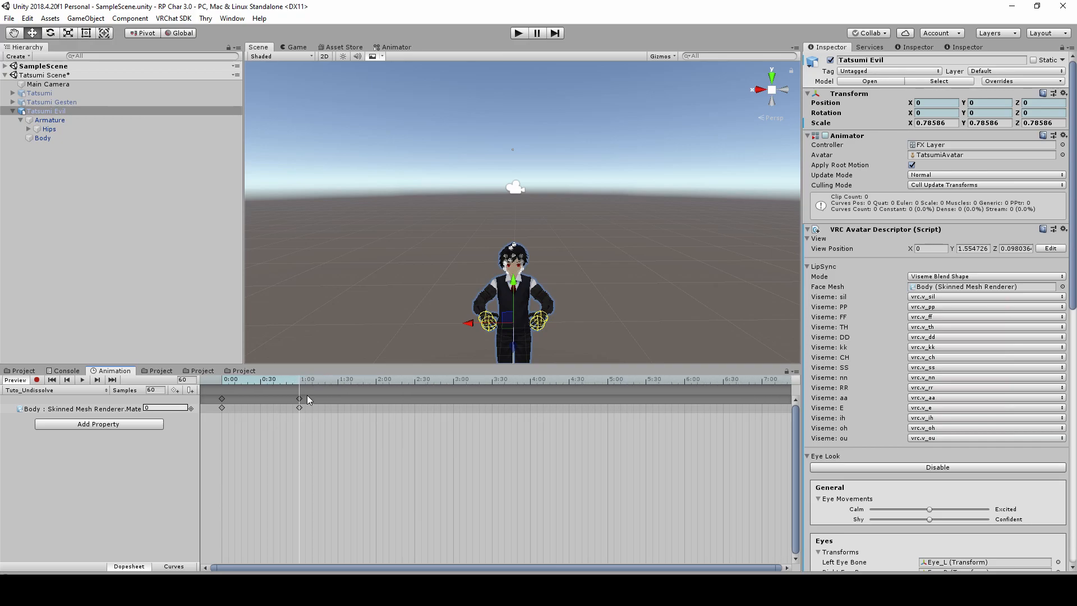
left_click_drag(299, 398, 608, 398)
left_click(607, 384)
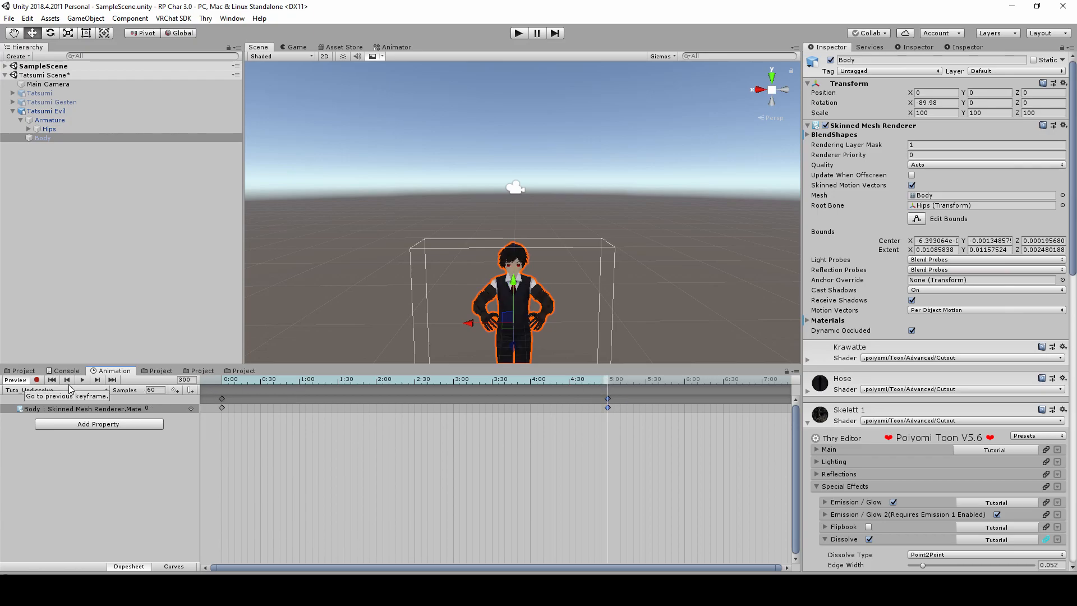
Step: Play back the Tuto_Undissolve clip to check the avatar's undissolve effect
left_click(82, 380)
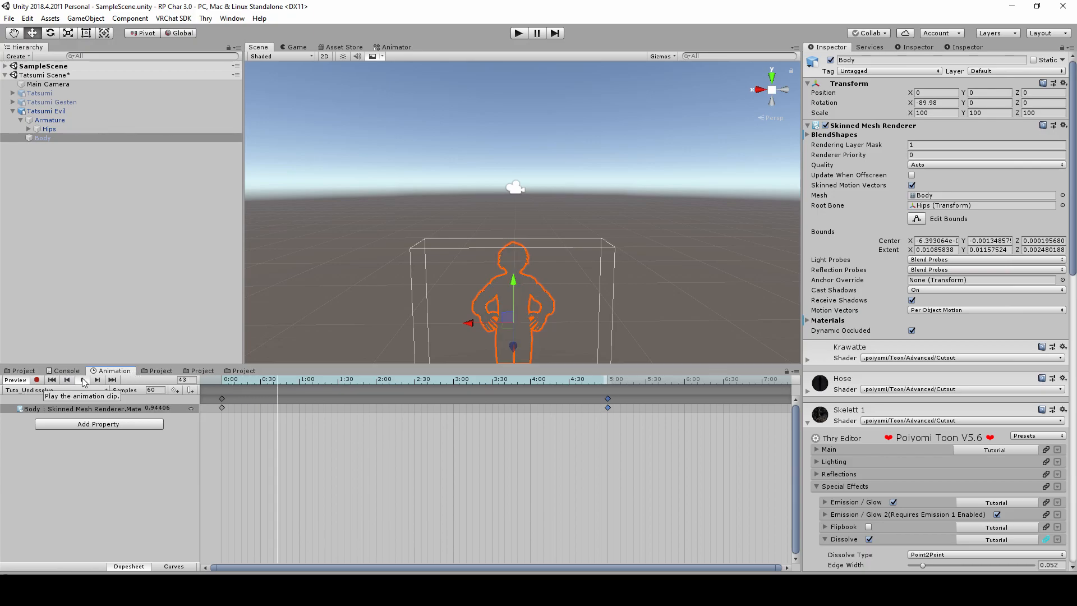
scroll(439, 236, "down", 8)
middle_click_drag(470, 252, 473, 236)
scroll(472, 236, "up", 5)
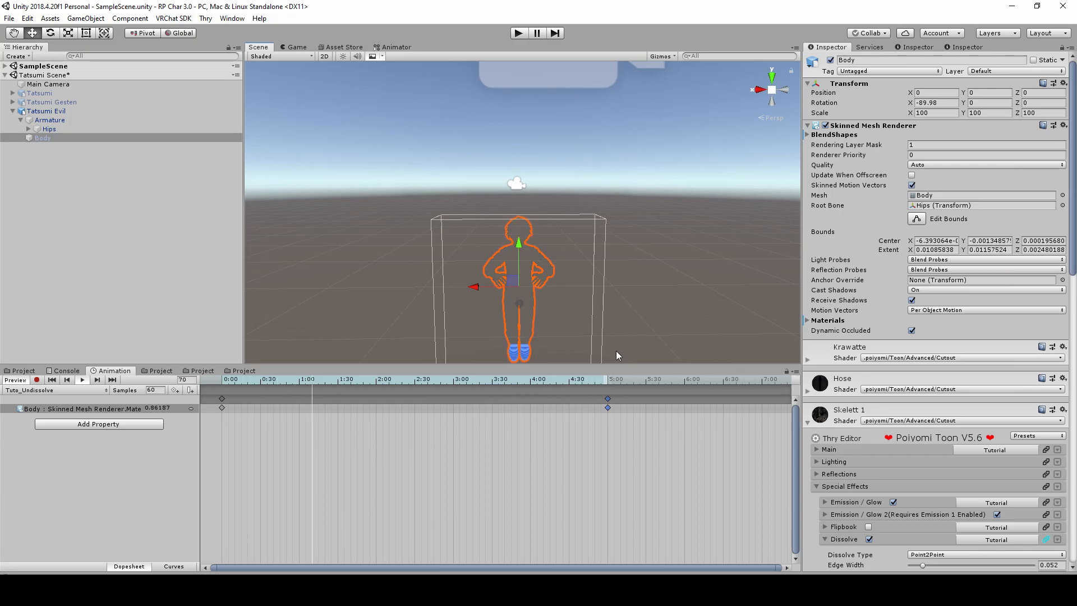
left_click(83, 381)
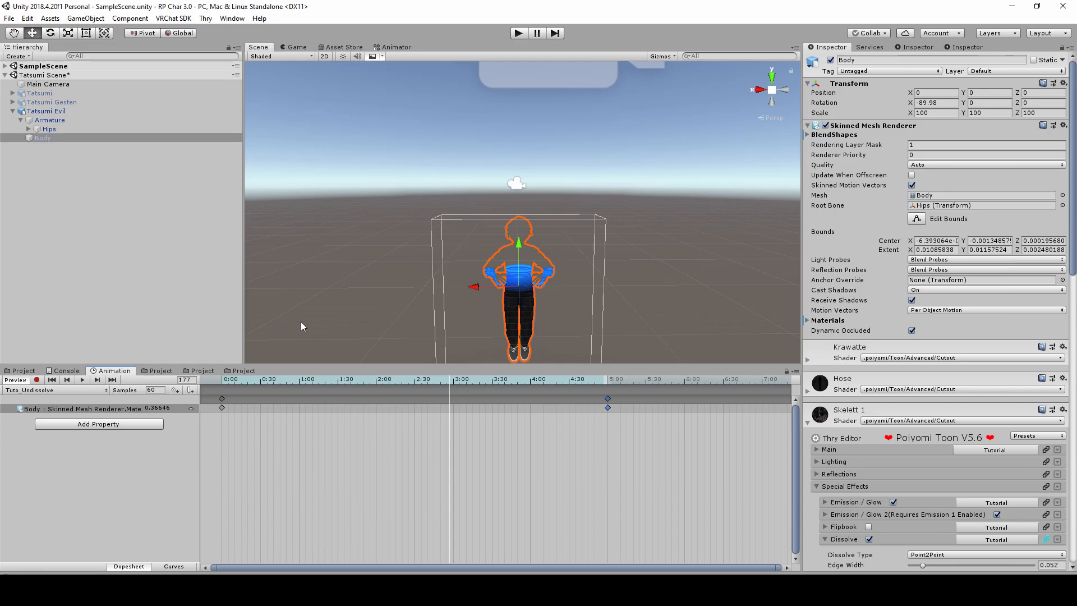
scroll(474, 221, "up", 5)
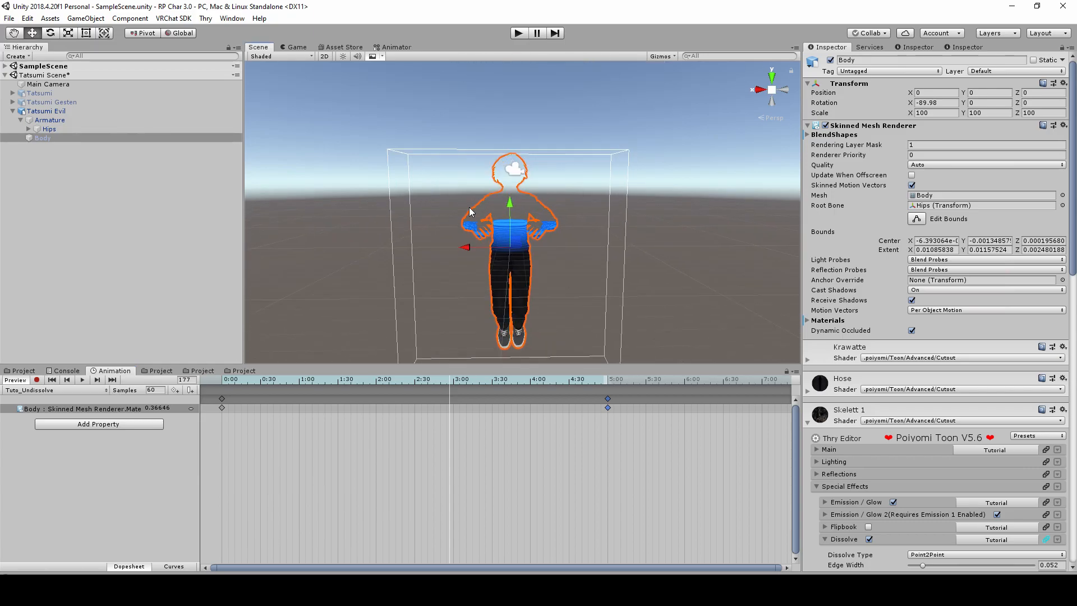
Step: Open the FX Layer controller assigned to Tatsumi Evil's Animator component and review its parameters
left_click(20, 372)
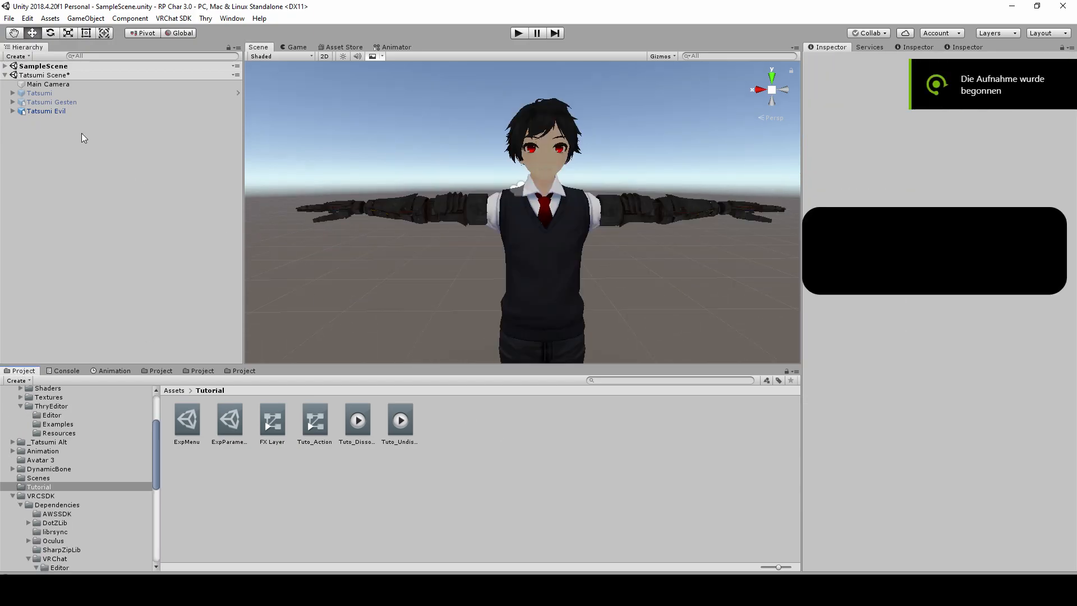
left_click(89, 111)
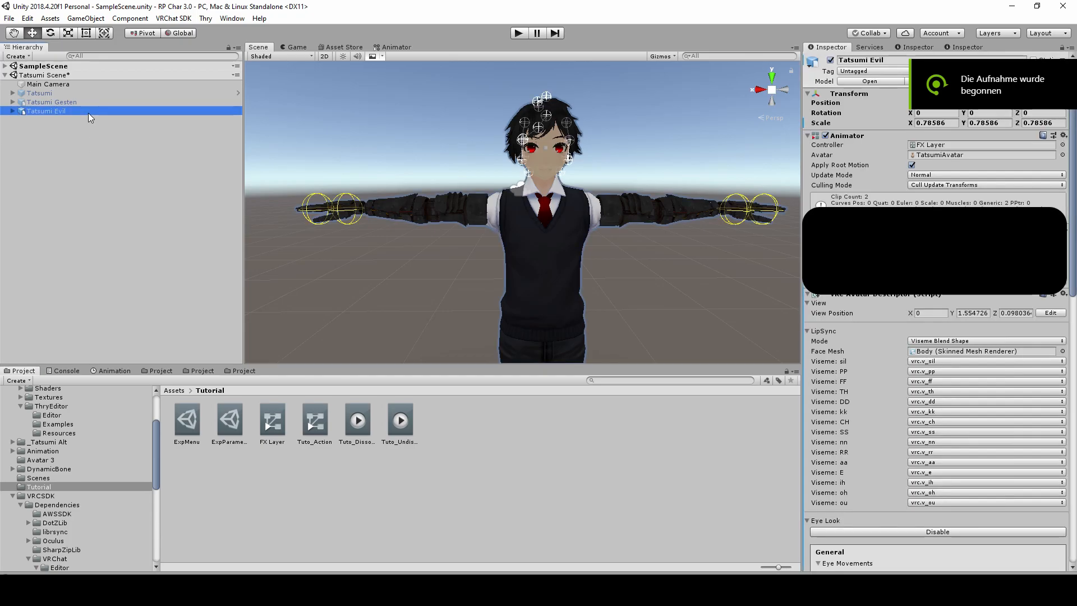
double_click(948, 146)
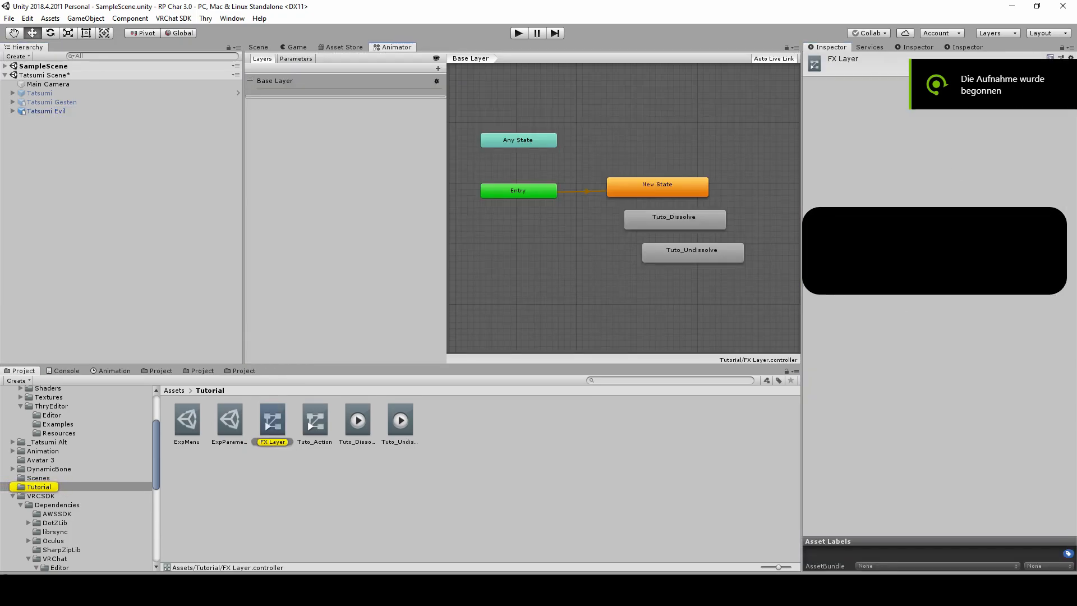
left_click(294, 59)
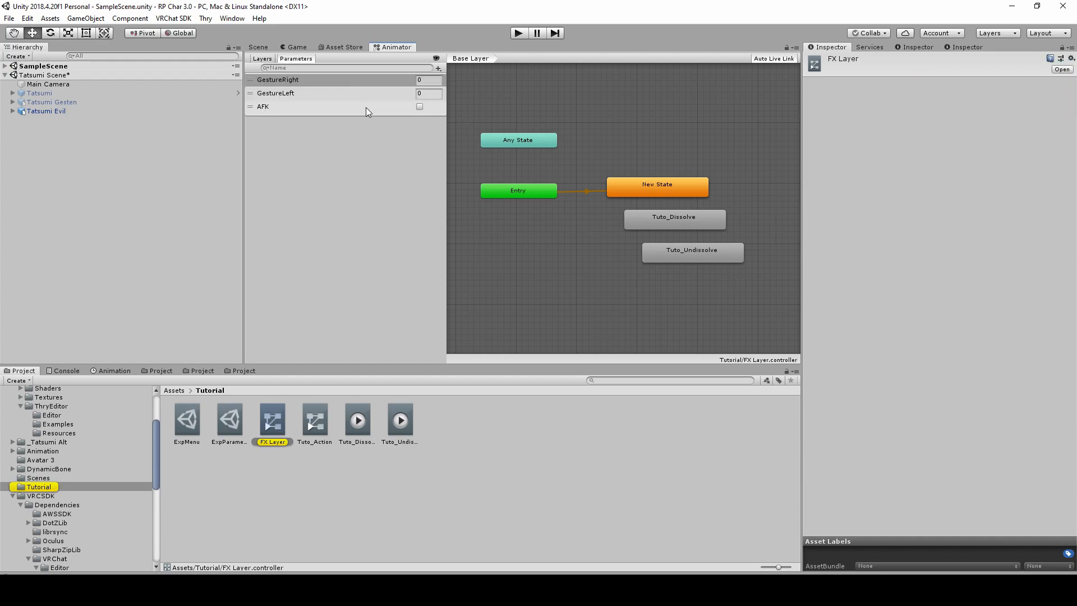
left_click(261, 59)
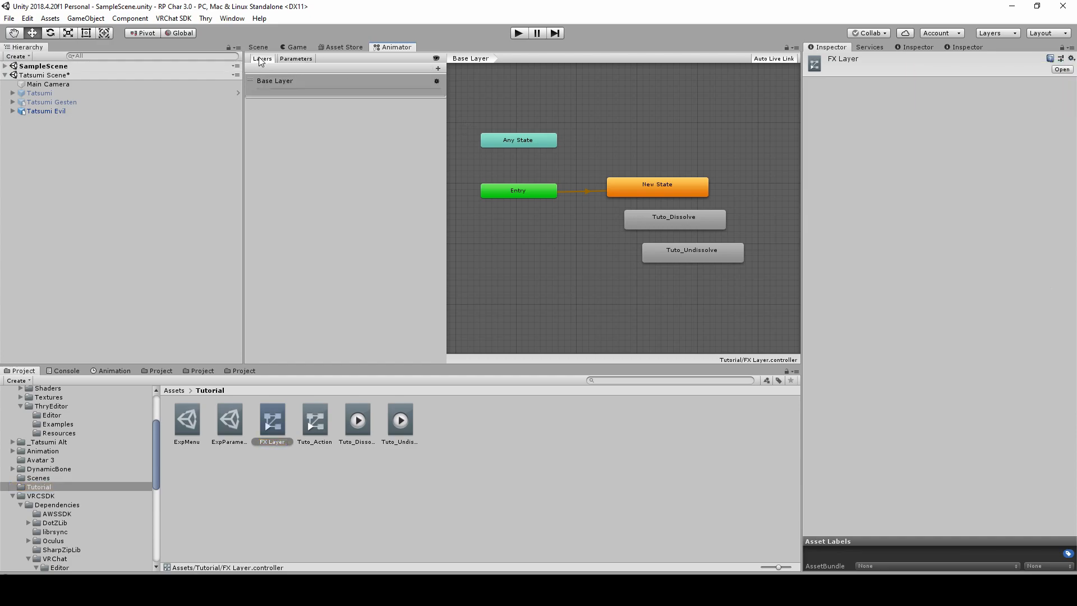
Step: Add a layer named FX Layer to the controller and raise its weight
left_click(438, 69)
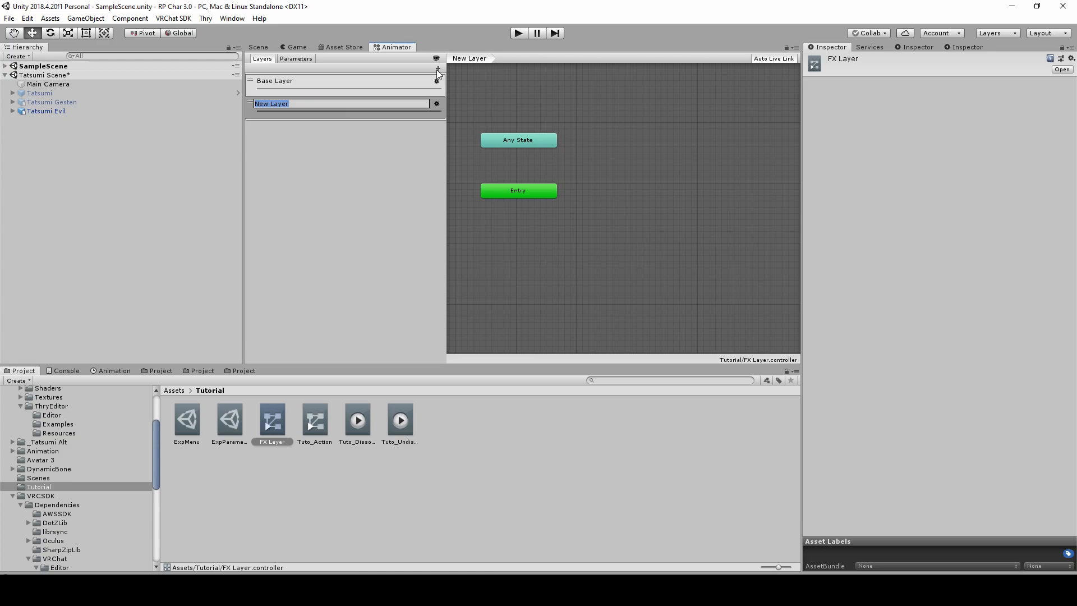
type("FX Layer")
key("Return")
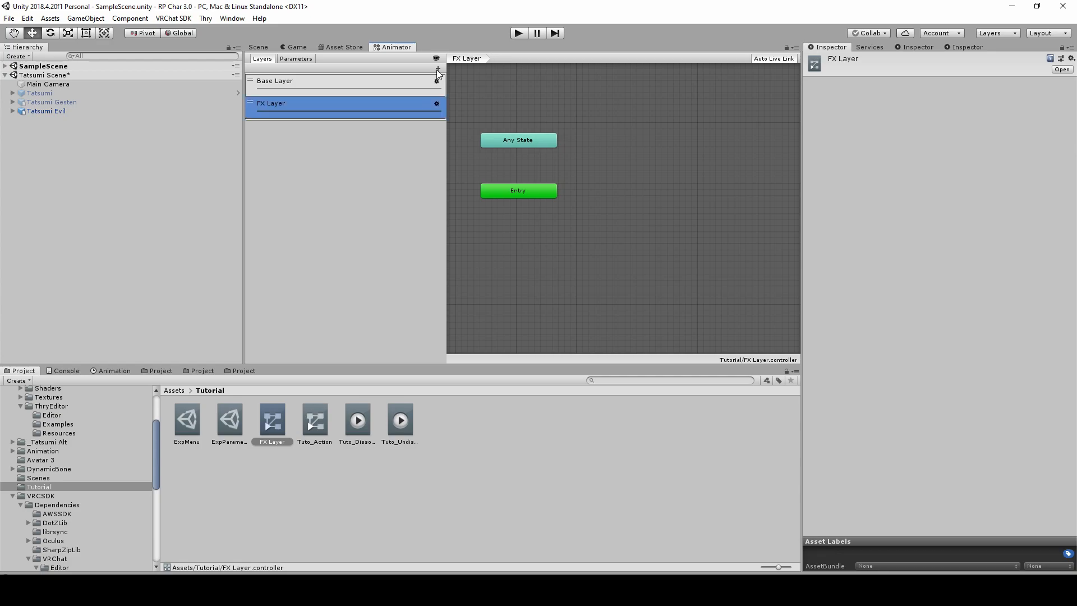
left_click(437, 104)
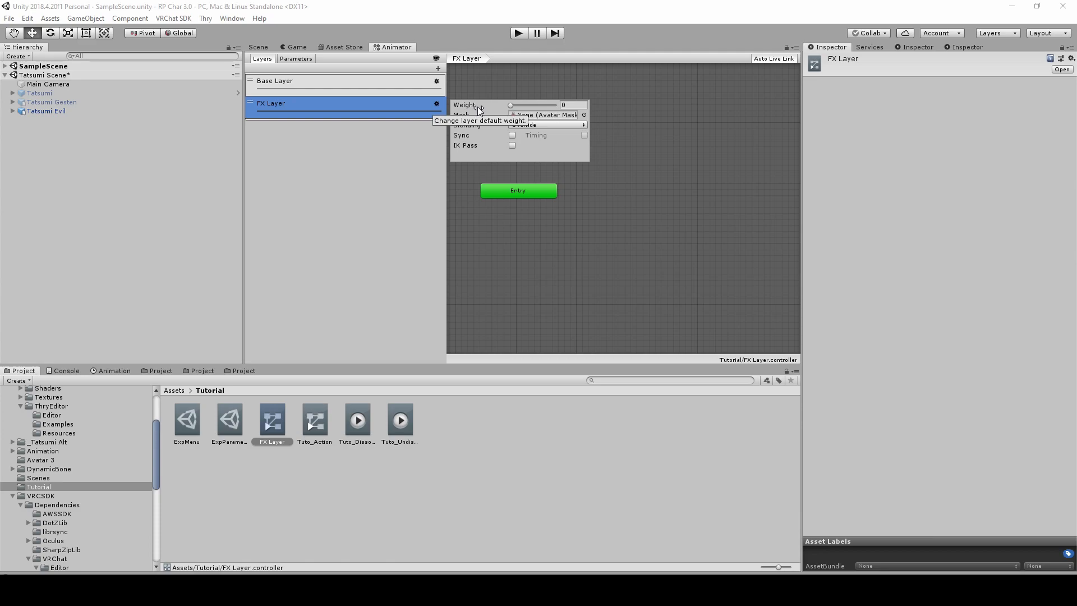
left_click(579, 106)
left_click(416, 168)
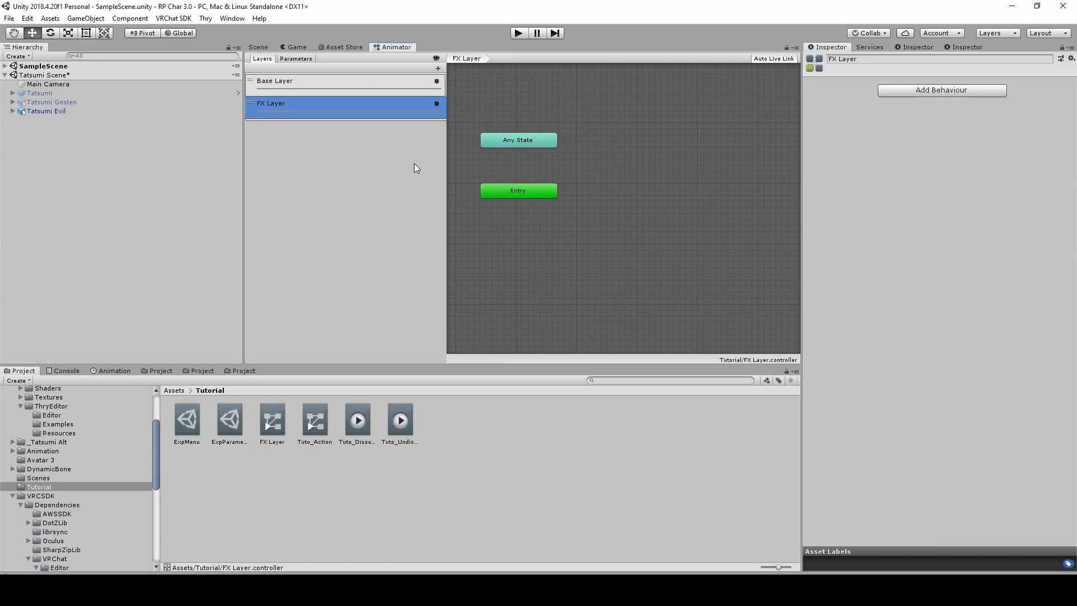
Step: Create an empty default state in the FX Layer graph and move Any State below Entry
right_click(618, 176)
mouse_move(645, 180)
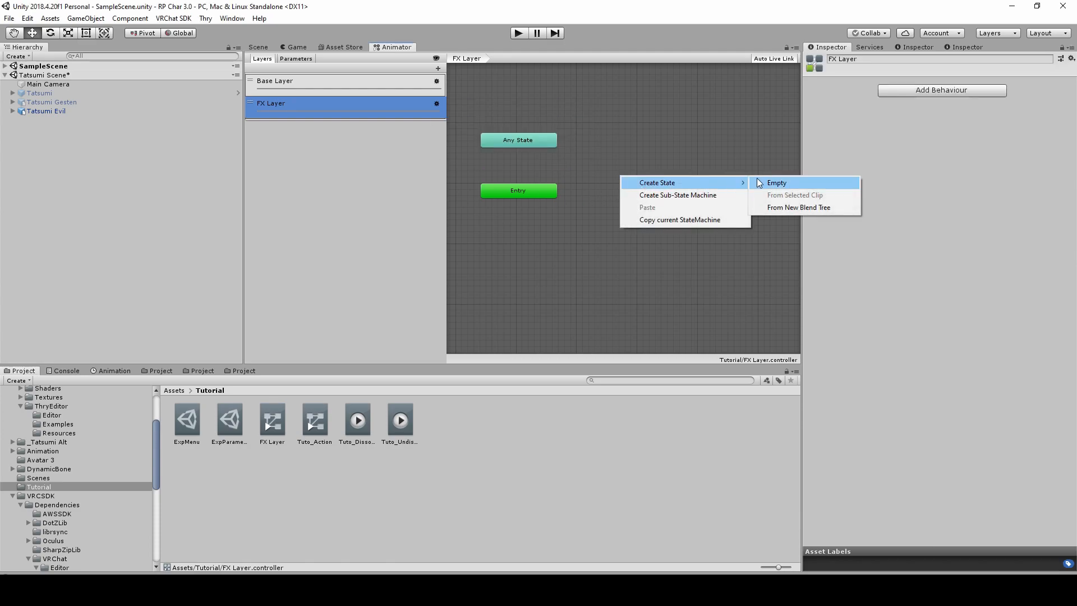
left_click(776, 182)
scroll(637, 188, "down", 5)
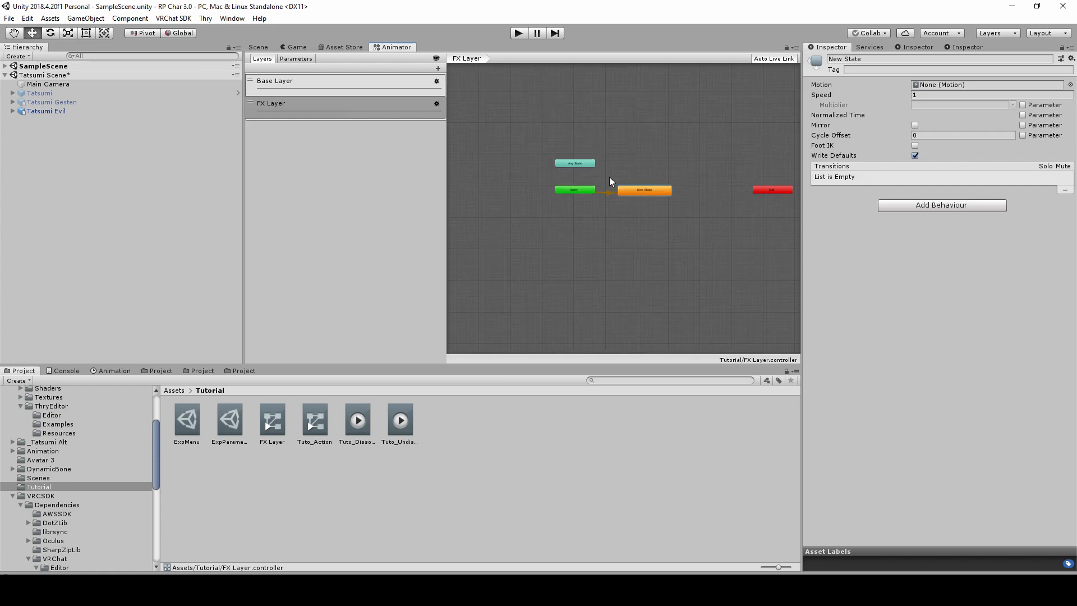
scroll(560, 183, "up", 4)
left_click_drag(514, 151, 515, 267)
Step: Add the Tuto_Dissolve and Tuto_Undissolve clips as states, lined up side by side after Any State
left_click(362, 419)
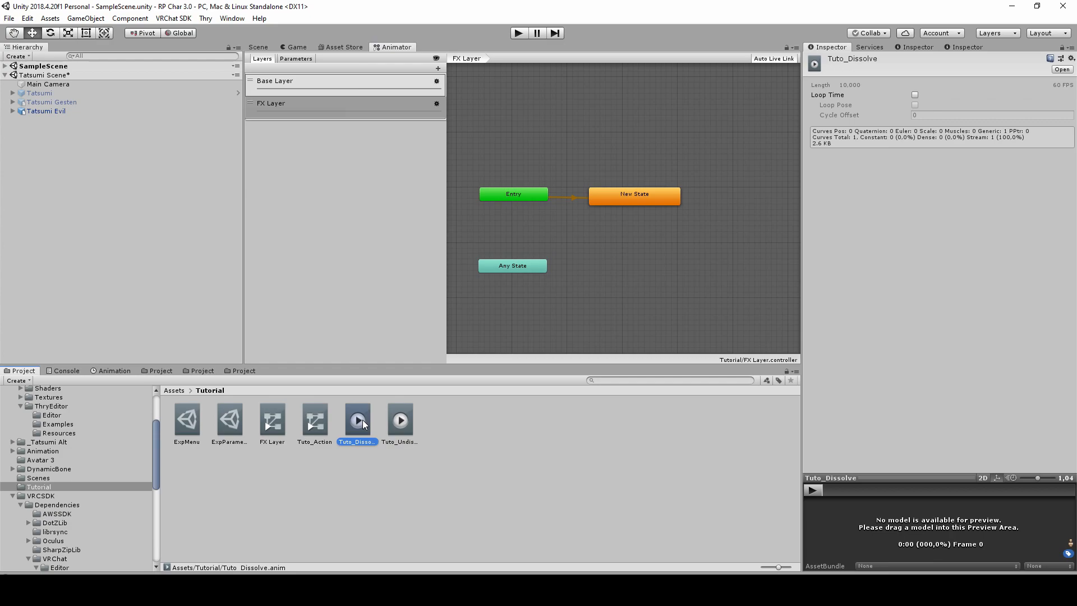
left_click(400, 424)
left_click(354, 423)
left_click(400, 420)
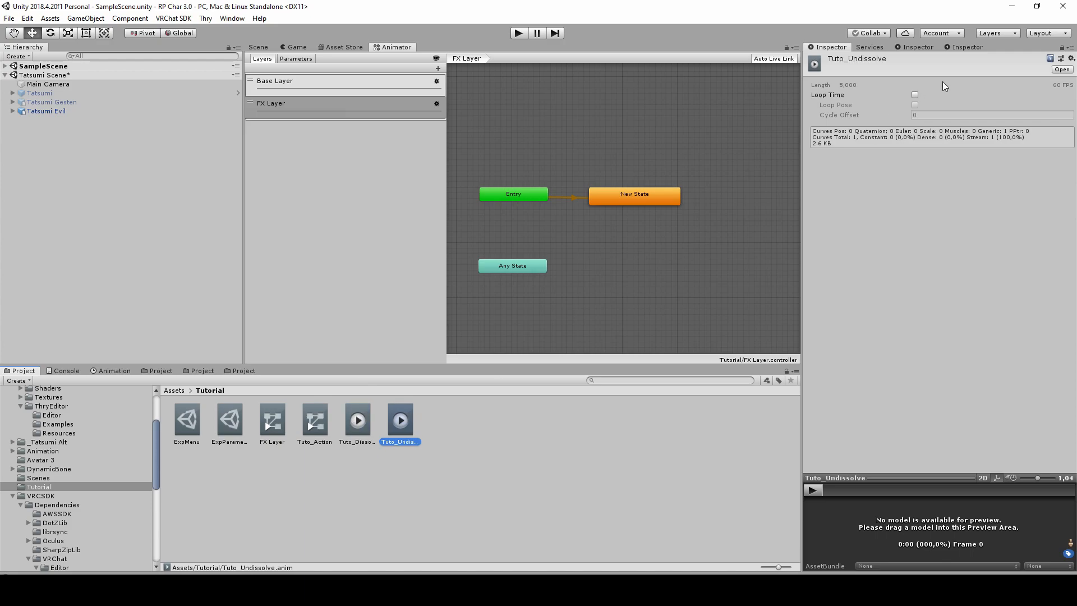
left_click(626, 279)
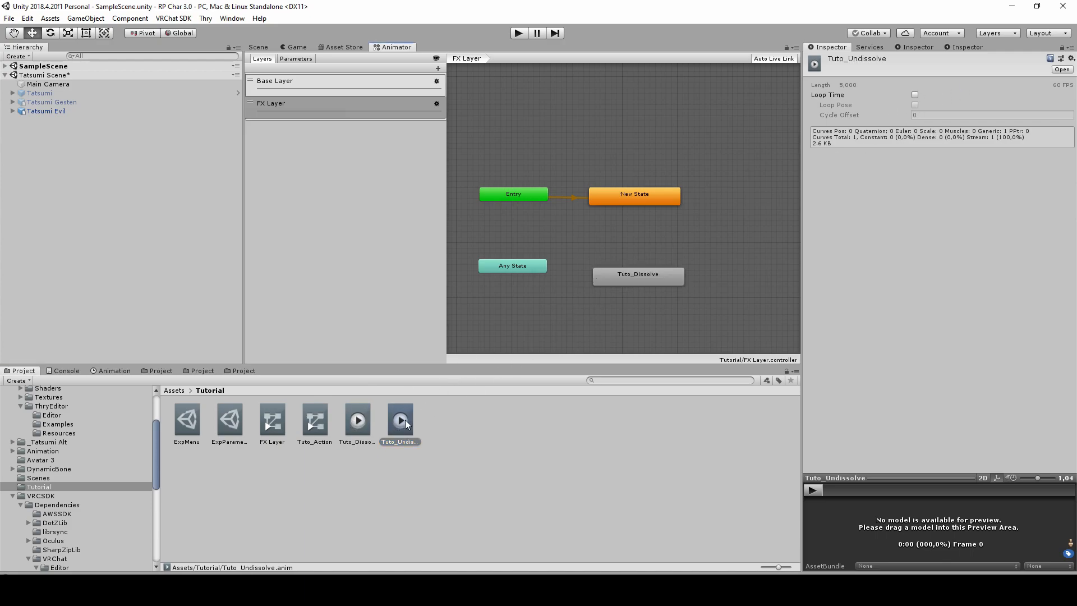
left_click_drag(395, 429, 729, 275)
left_click_drag(638, 284, 618, 275)
left_click_drag(735, 276, 703, 261)
left_click_drag(638, 271, 644, 277)
Step: Make transitions from Any State to Tuto_Dissolve and from Tuto_Dissolve to Tuto_Undissolve
right_click(527, 267)
left_click(586, 274)
left_click_drag(712, 255, 701, 267)
left_click(632, 276)
right_click(633, 276)
left_click(667, 282)
left_click(701, 274)
Step: Make a transition from Tuto_Undissolve to Exit
scroll(603, 271, "down", 3)
scroll(645, 280, "up", 2)
right_click(645, 279)
left_click(665, 283)
left_click(746, 214)
Step: Disable Can Transition To Self on the transition from Any State to Tuto_Dissolve
scroll(626, 211, "up", 1)
scroll(607, 216, "up", 6)
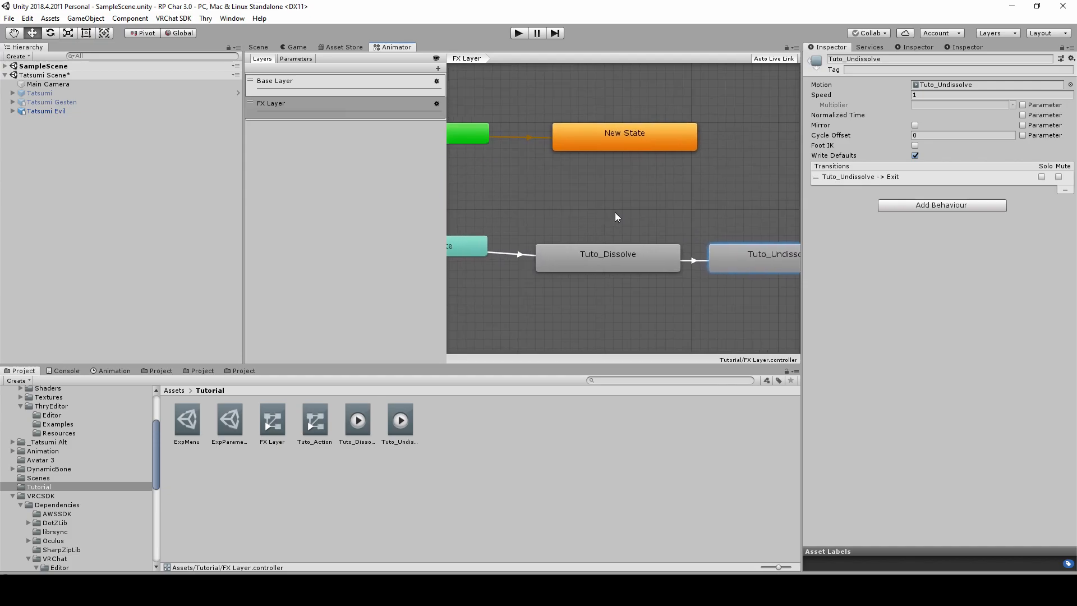
left_click(516, 247)
middle_click_drag(516, 247, 610, 224)
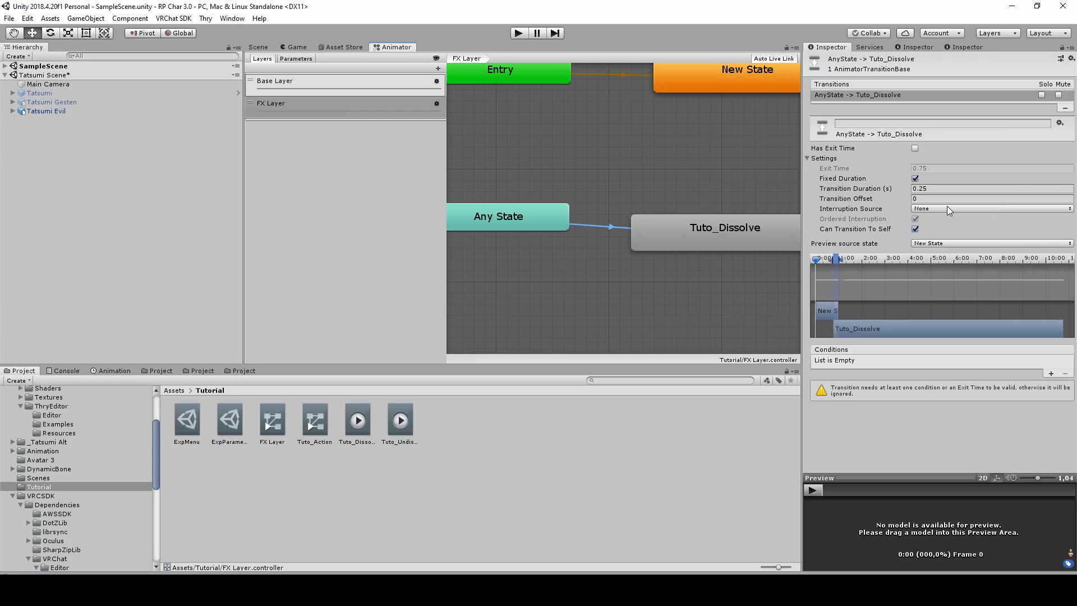
left_click(915, 229)
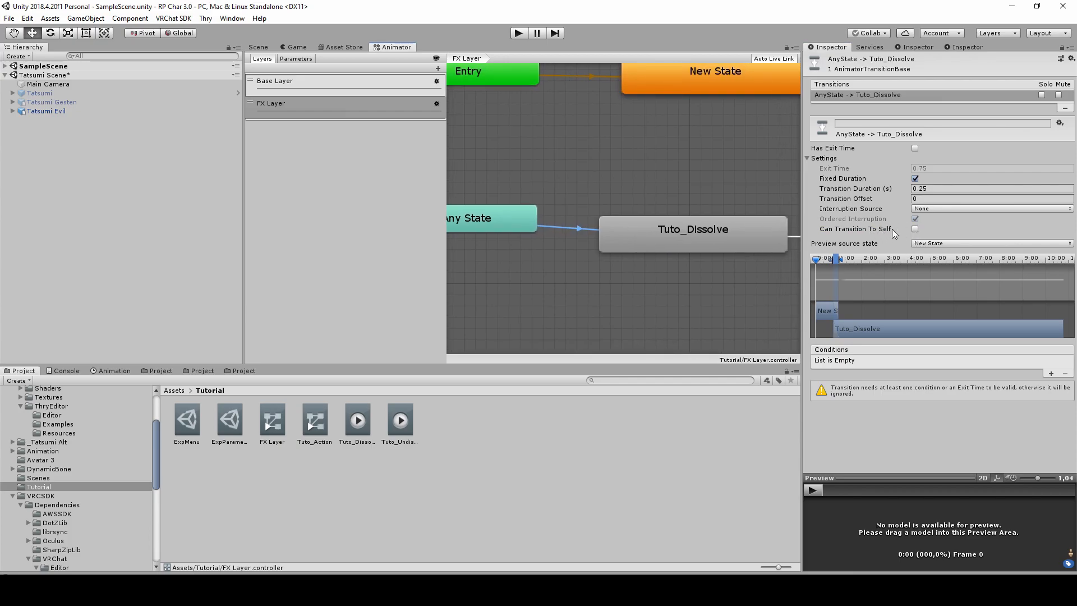
Step: Disable Has Exit Time on the Tuto_Dissolve to Tuto_Undissolve transition and set its Transition Duration to 2 seconds
scroll(677, 210, "down", 3)
scroll(658, 206, "up", 2)
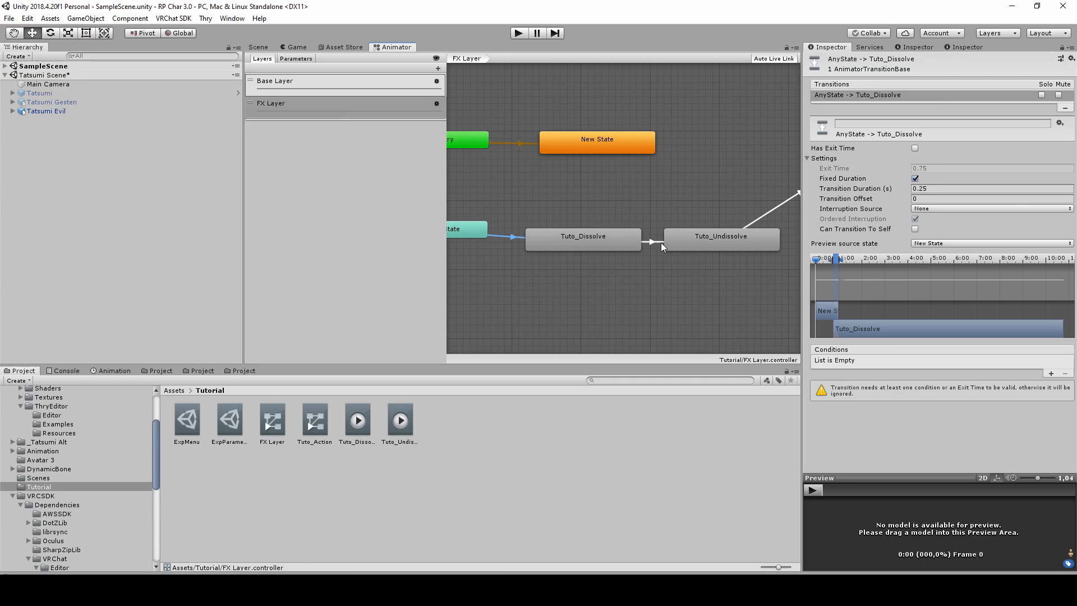
left_click(598, 236)
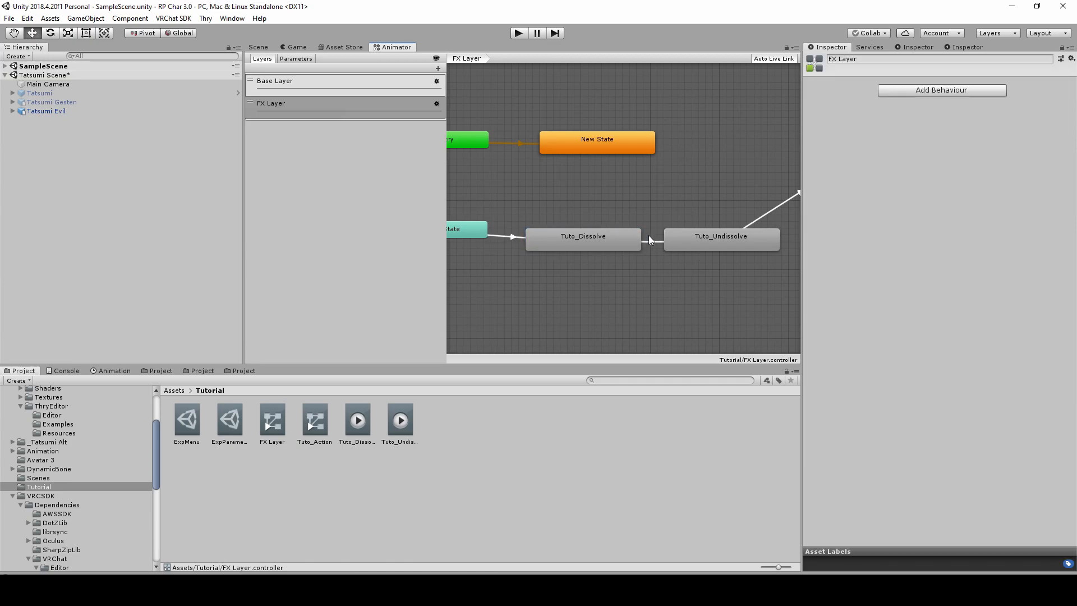
left_click(650, 241)
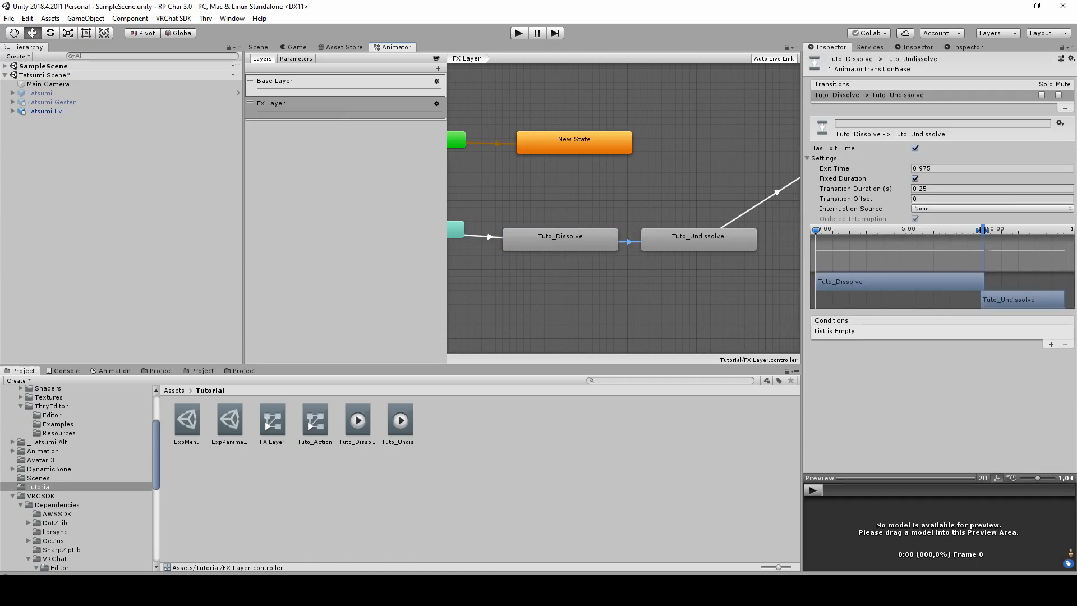
left_click(915, 149)
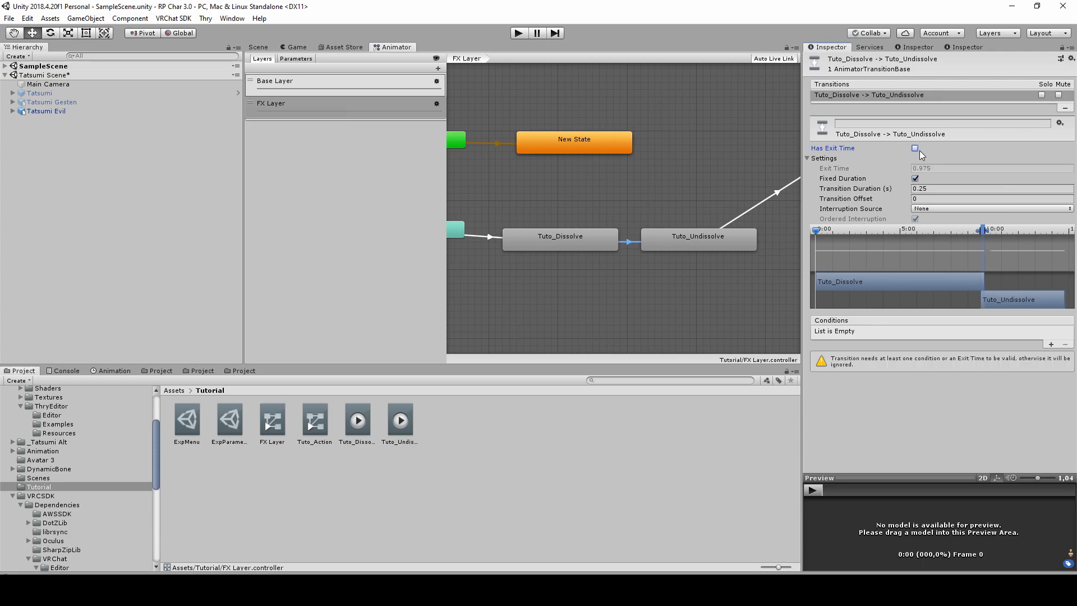
left_click(925, 190)
type("2")
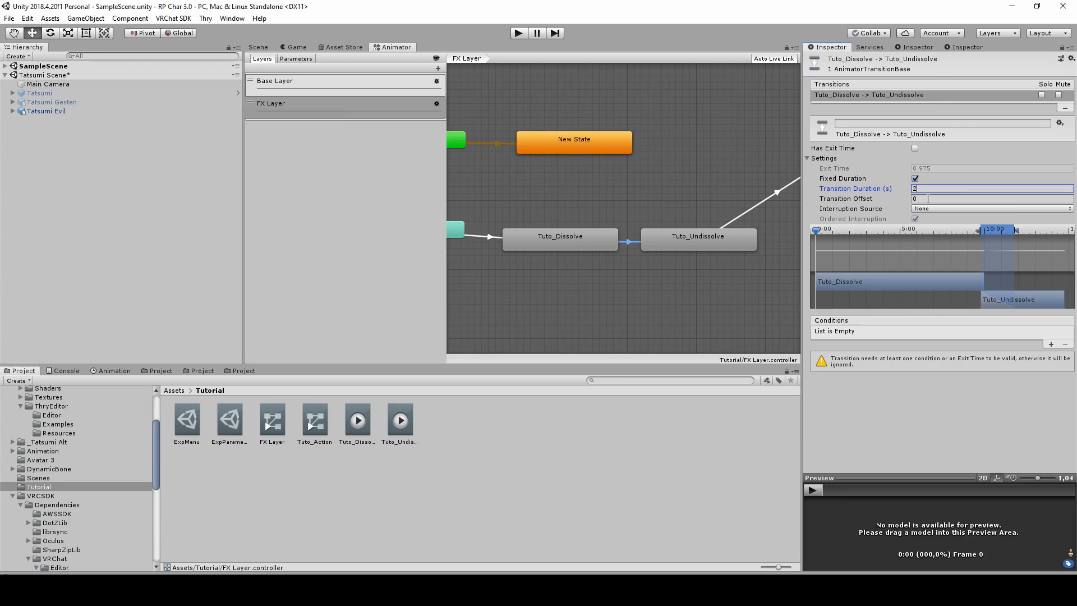
Step: Set the Transition Offset of the Tuto_Dissolve to Tuto_Undissolve transition to 0.95
mouse_move(901, 202)
left_mouse_down()
mouse_move(891, 202)
mouse_move(908, 199)
left_mouse_up()
left_click(946, 198)
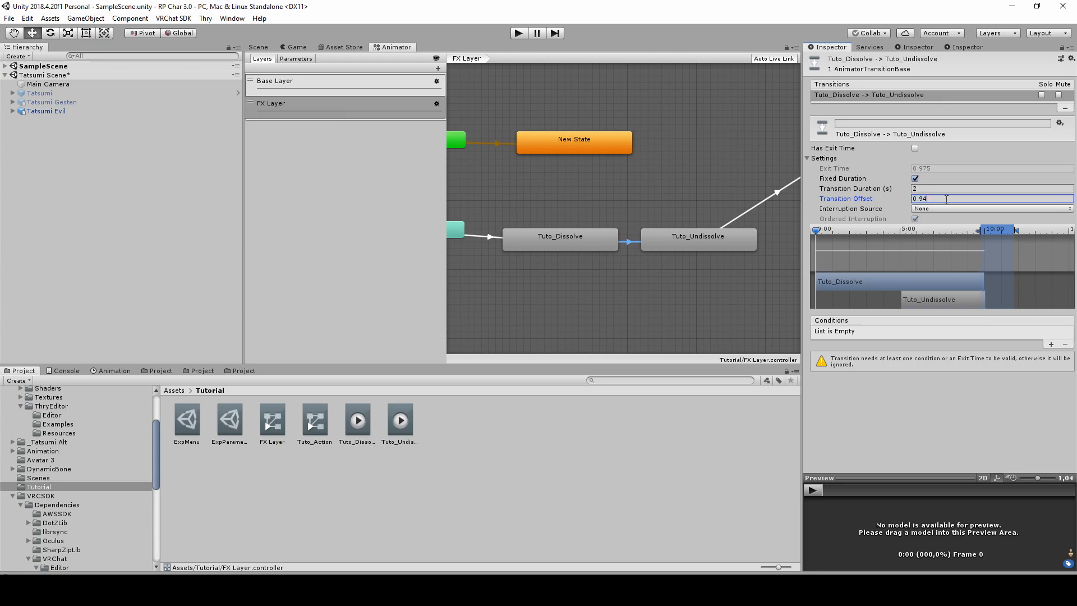
key("BackSpace")
type("5")
scroll(618, 207, "down", 4)
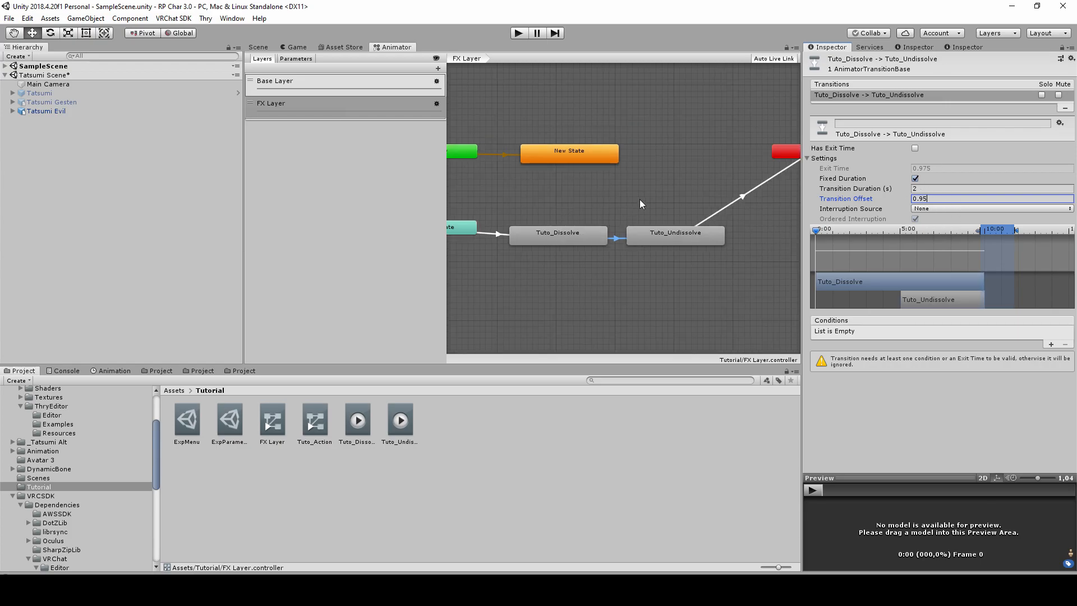
Step: Add the condition AFK true to the transition from Any State to Tuto_Dissolve
left_click(682, 223)
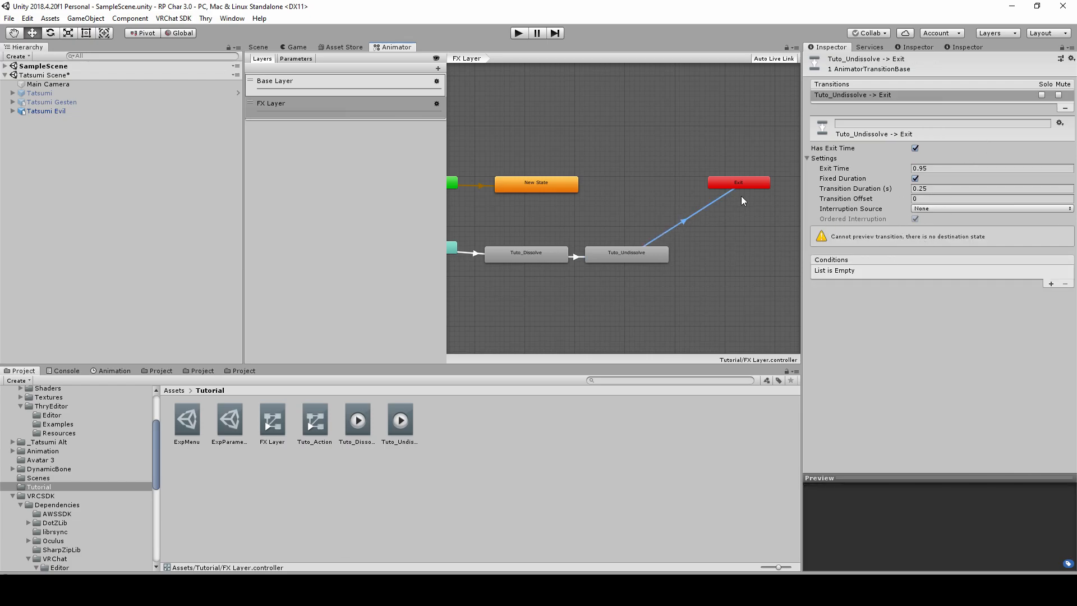
scroll(650, 217, "up", 1)
middle_click_drag(556, 259, 647, 211)
scroll(579, 209, "up", 4)
left_click(510, 207)
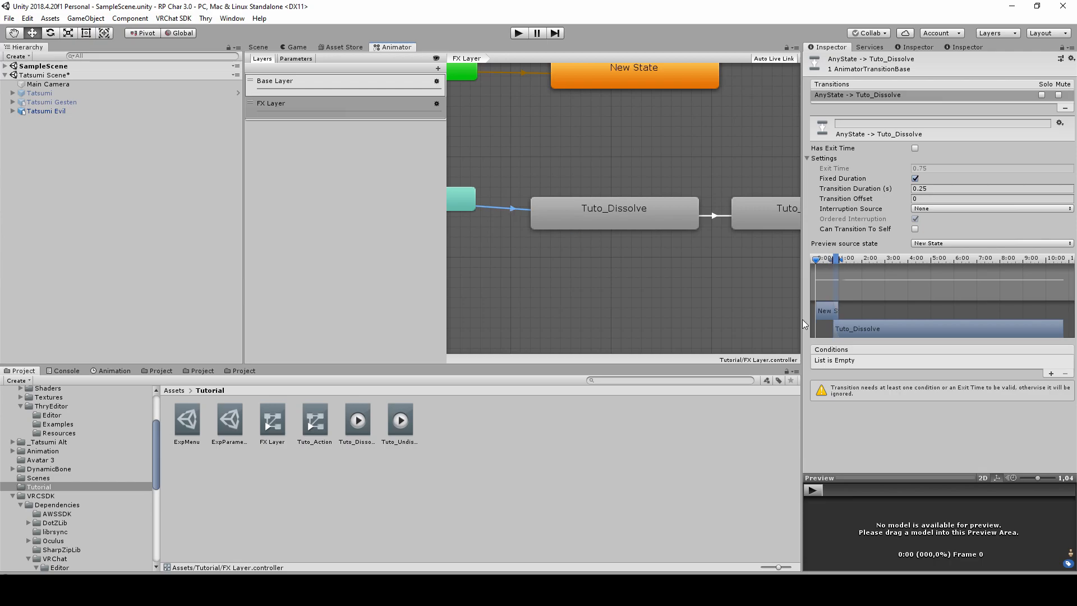
left_click(1051, 373)
left_click(917, 361)
left_click(877, 415)
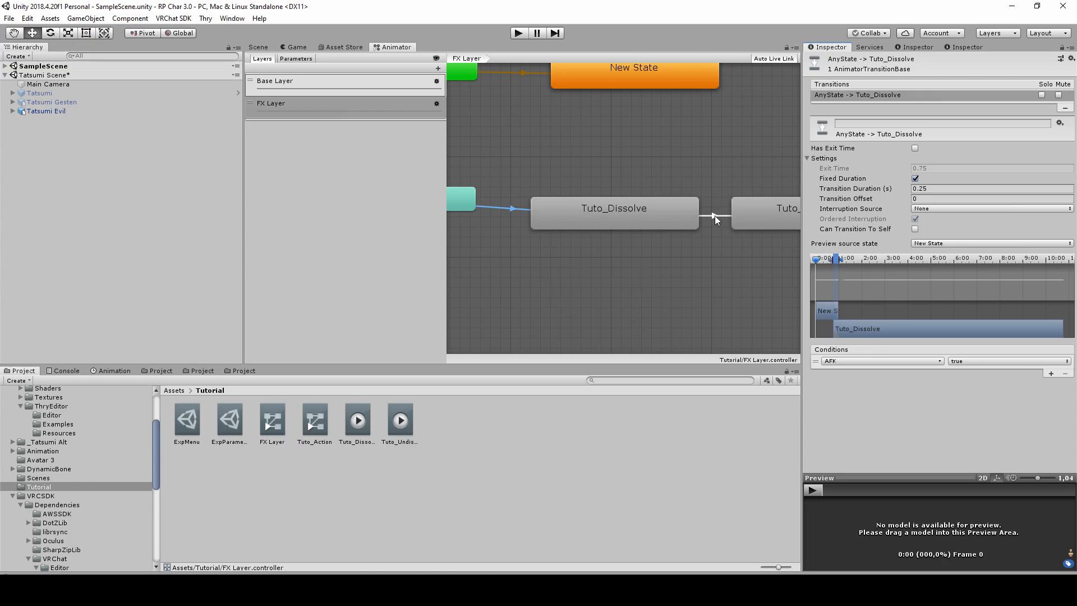
Step: Add the condition AFK false to the transition from Tuto_Dissolve to Tuto_Undissolve
scroll(549, 208, "down", 5)
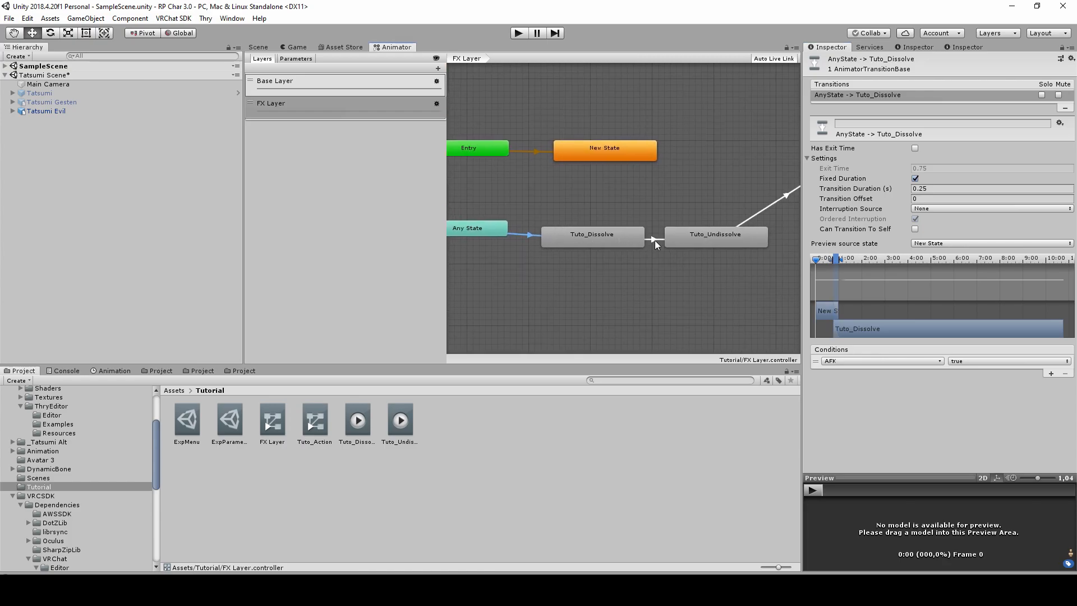
left_click(653, 240)
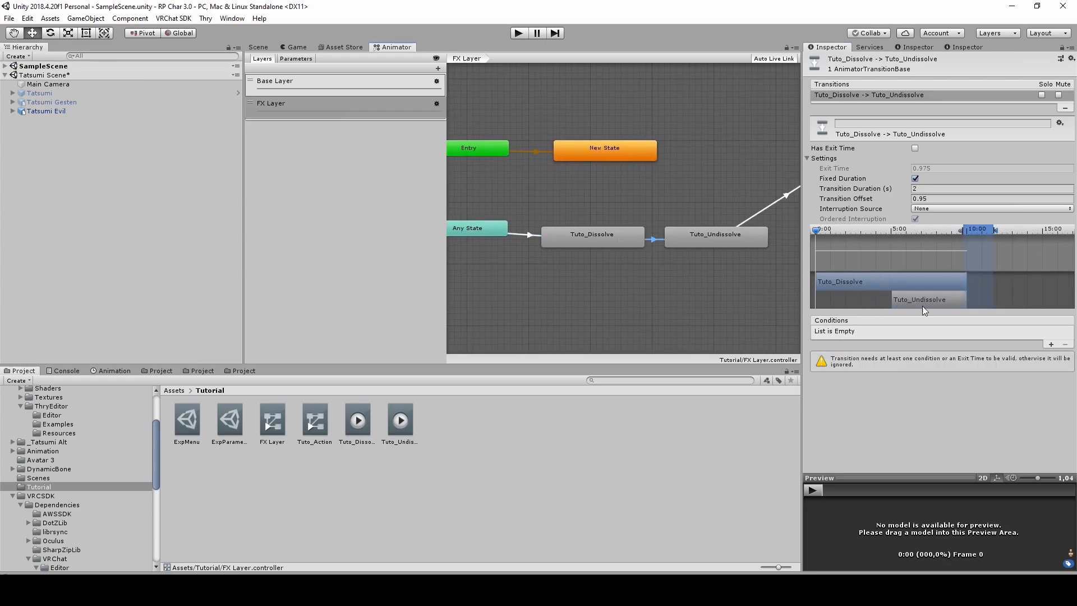
left_click(1050, 344)
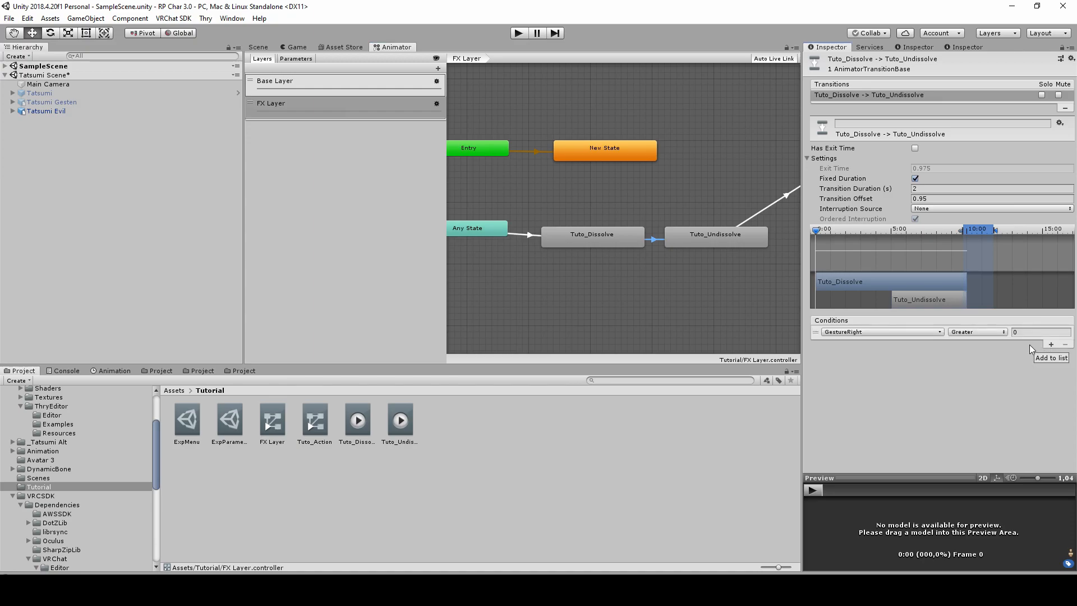
left_click(900, 332)
left_click(876, 385)
left_click(975, 330)
left_click(974, 356)
Step: Review the FX Layer state chain from Any State through Tuto_Dissolve and Tuto_Undissolve to Exit, including its transition conditions
scroll(667, 275, "down", 2)
scroll(528, 247, "up", 2)
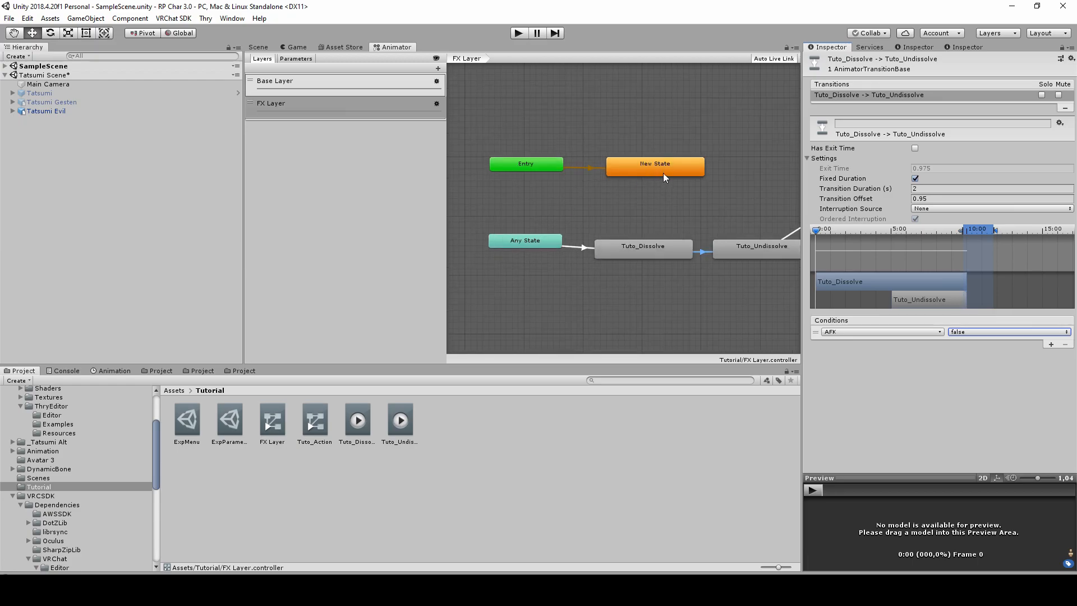
scroll(663, 173, "down", 2)
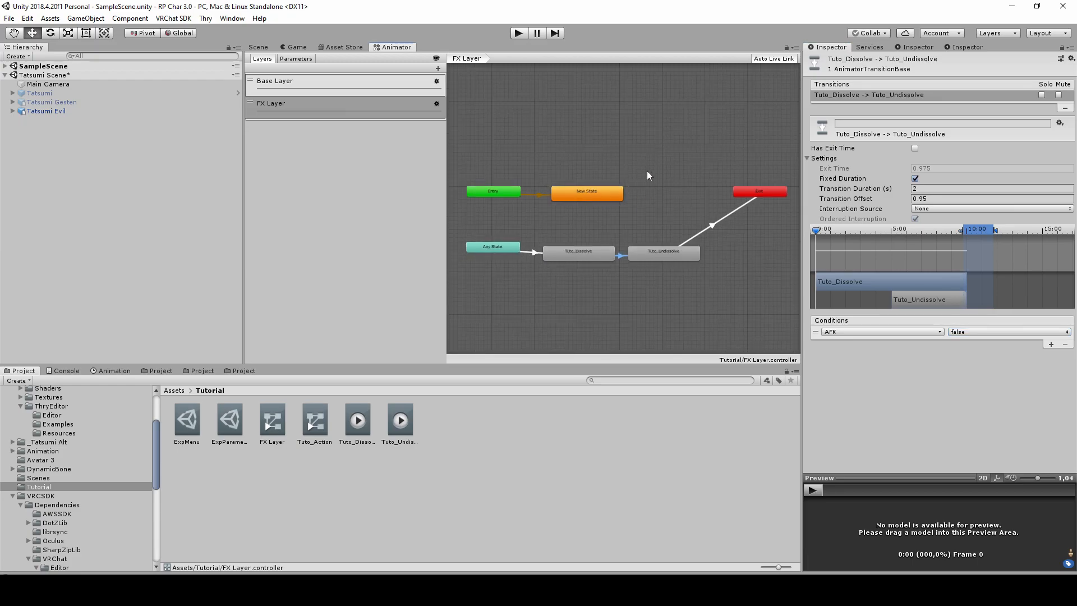
scroll(564, 215, "up", 1)
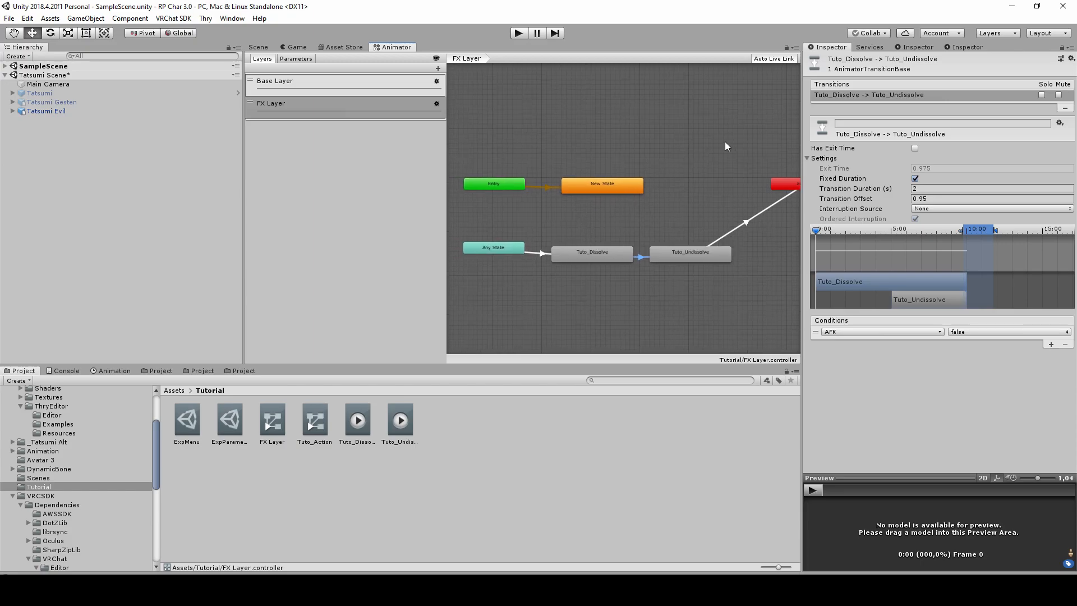
scroll(681, 160, "up", 1)
middle_click_drag(708, 162, 672, 163)
middle_click_drag(566, 211, 688, 187)
left_click(604, 244)
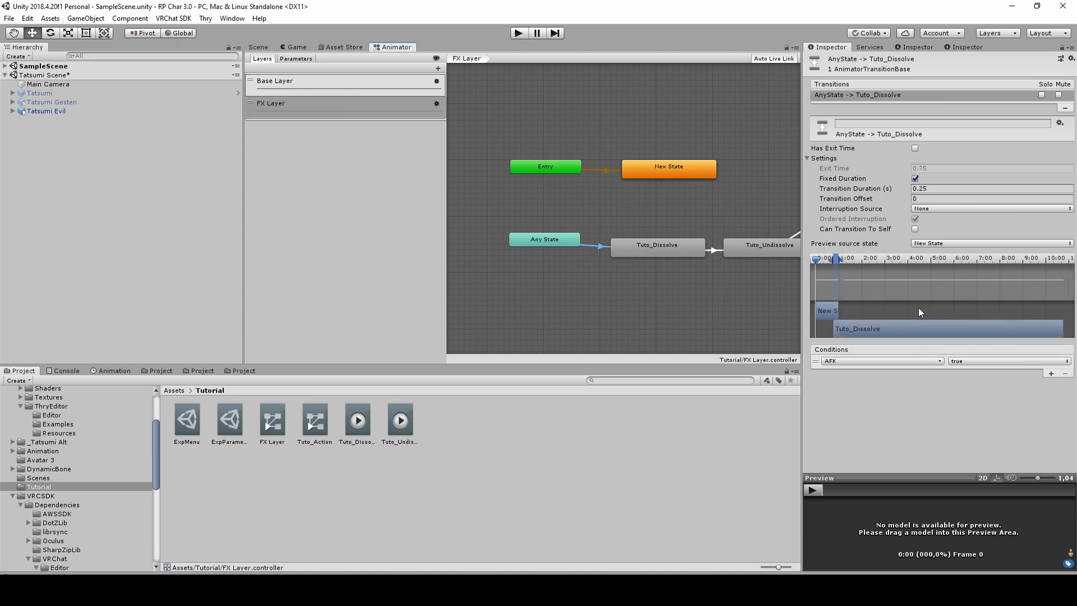
left_click_drag(549, 244, 571, 259)
scroll(615, 268, "down", 2)
scroll(720, 285, "up", 4)
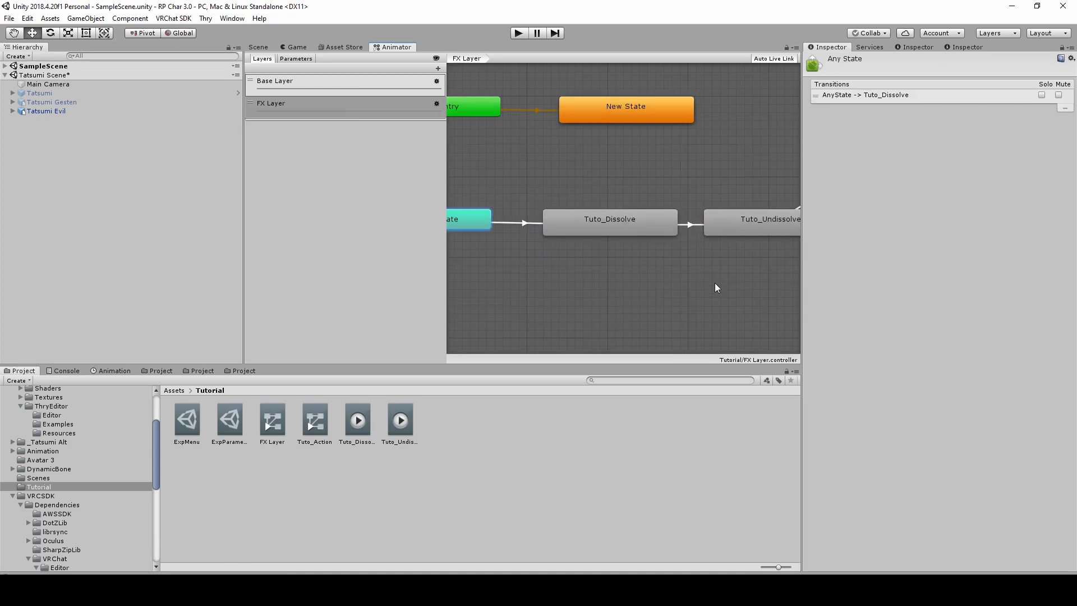
scroll(666, 264, "down", 4)
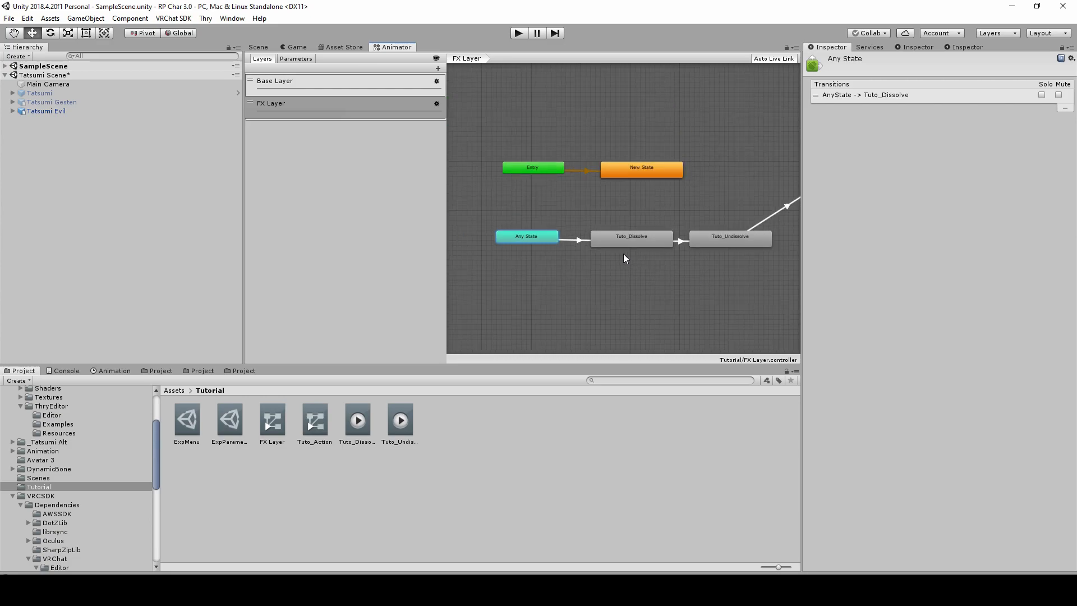
left_click(637, 238)
left_click(739, 238)
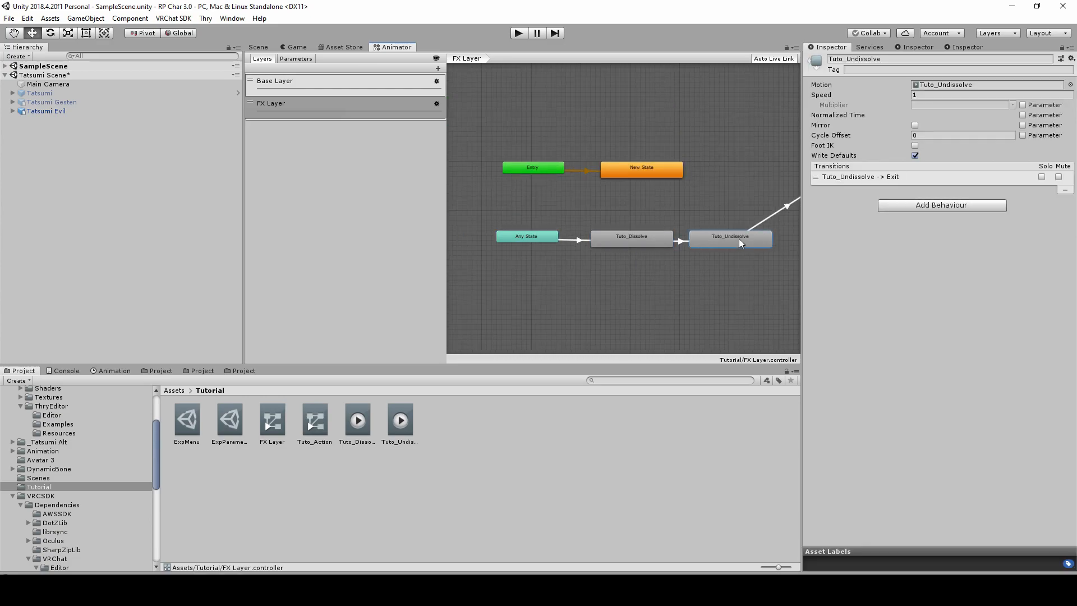
middle_click_drag(728, 237, 687, 249)
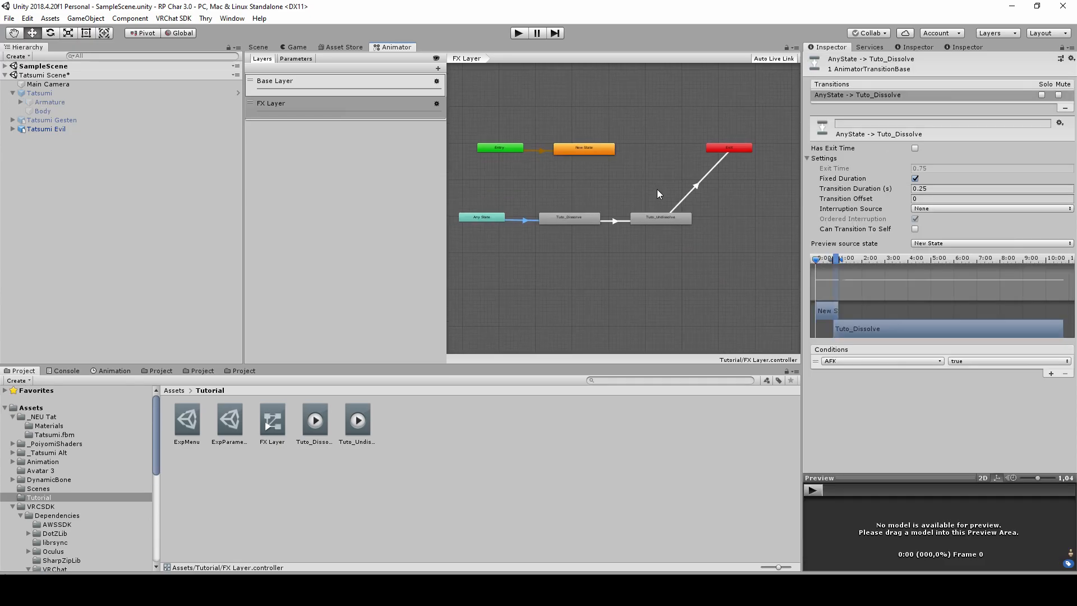
middle_click_drag(657, 190, 674, 199)
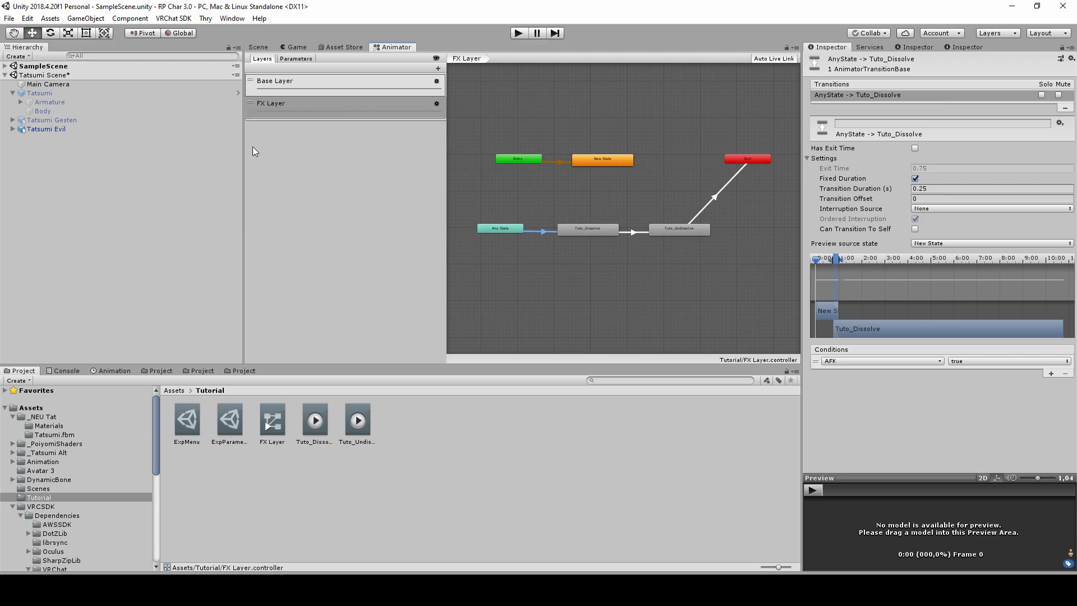
Step: Assign the FX Layer controller to the FX playable layer of Tatsumi Evil's avatar descriptor
left_click(106, 129)
scroll(937, 354, "down", 10)
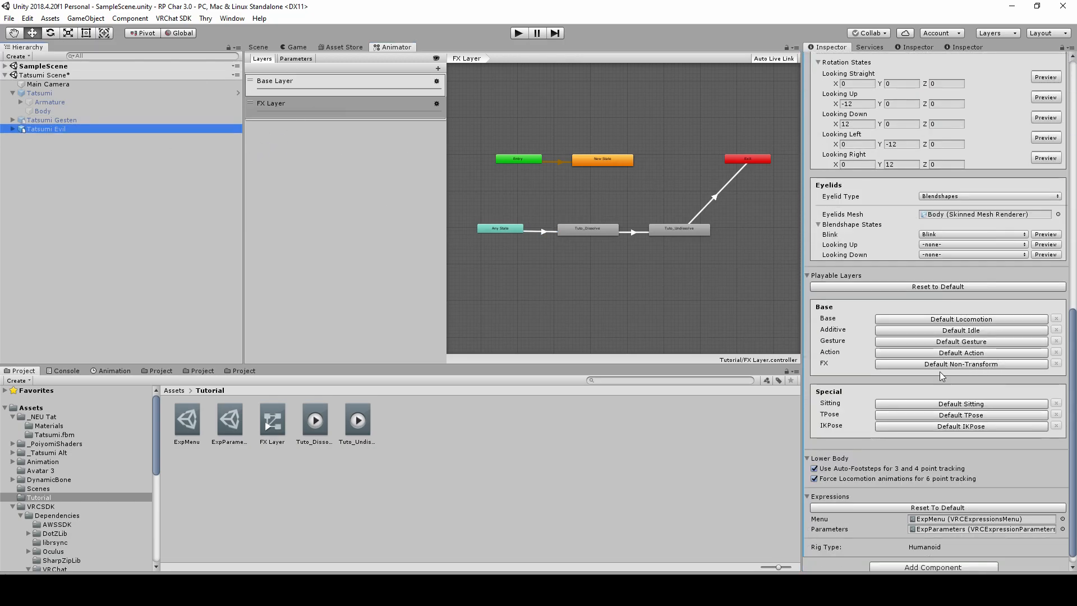
left_click(1056, 364)
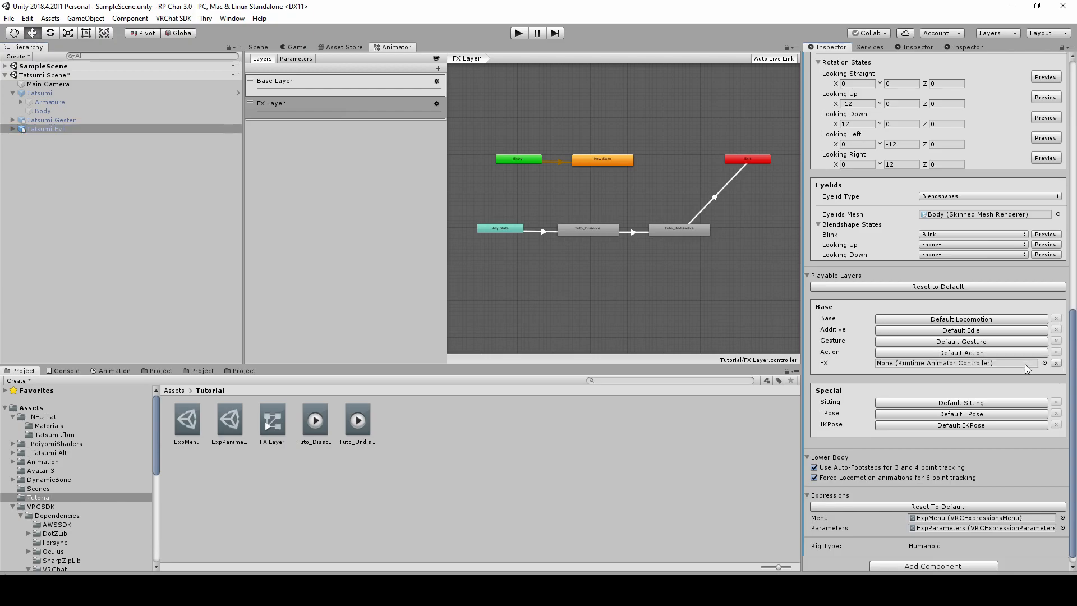
left_click(1044, 363)
double_click(253, 402)
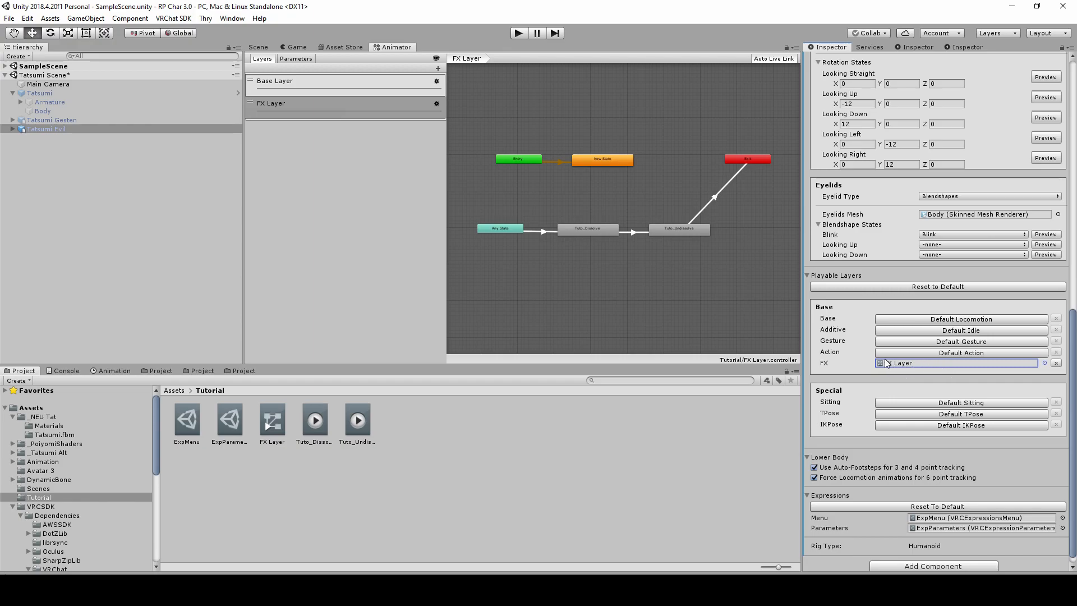
Step: Replace the default Action playable layer of Tatsumi Evil with the vrc_AvatarV3ActionLayer controller
left_click(975, 353)
left_click(1044, 351)
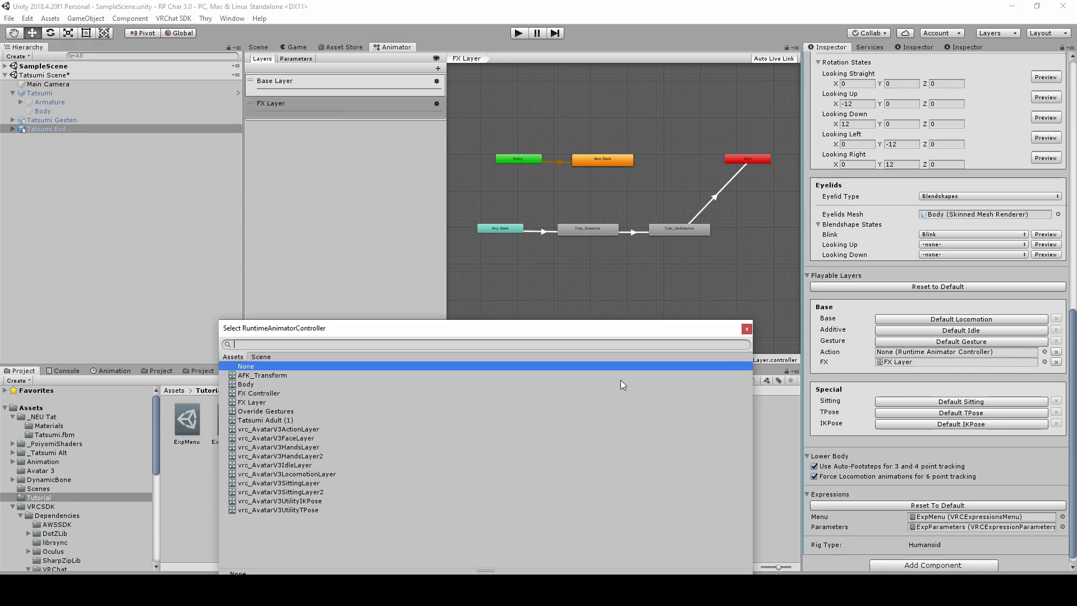
double_click(312, 431)
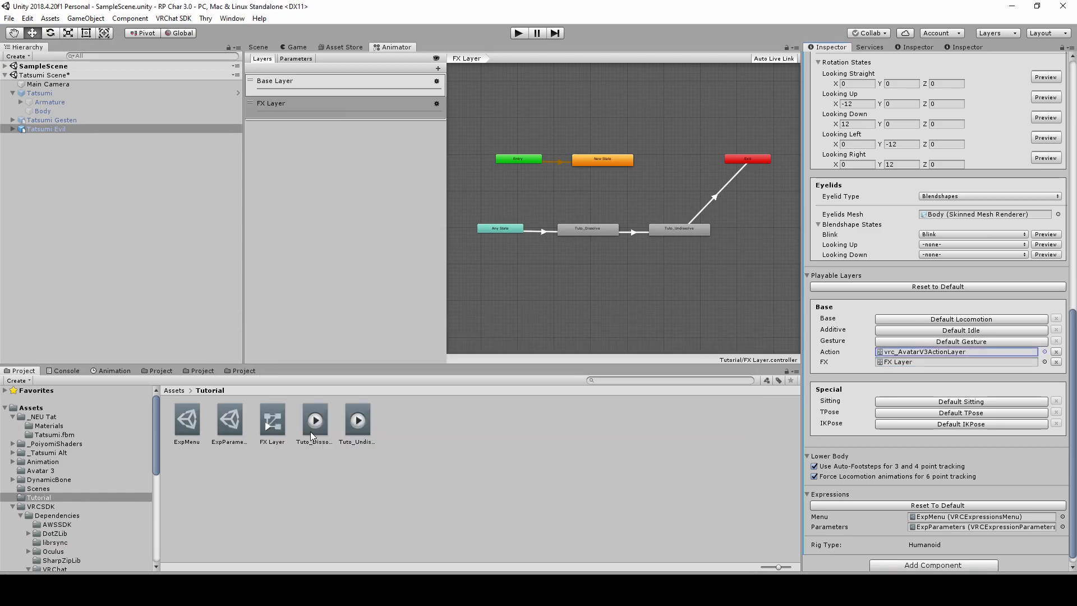
Step: Locate the vrc_AvatarV3ActionLayer controller asset, duplicate it and rename the copy as Tuto_Action
left_click(919, 352)
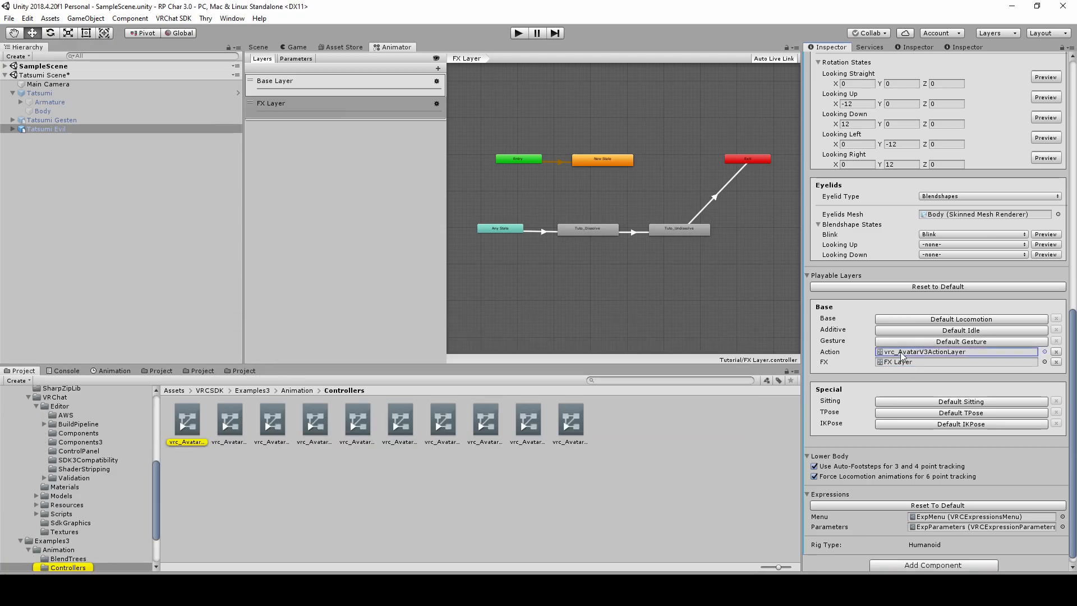
left_click(191, 418)
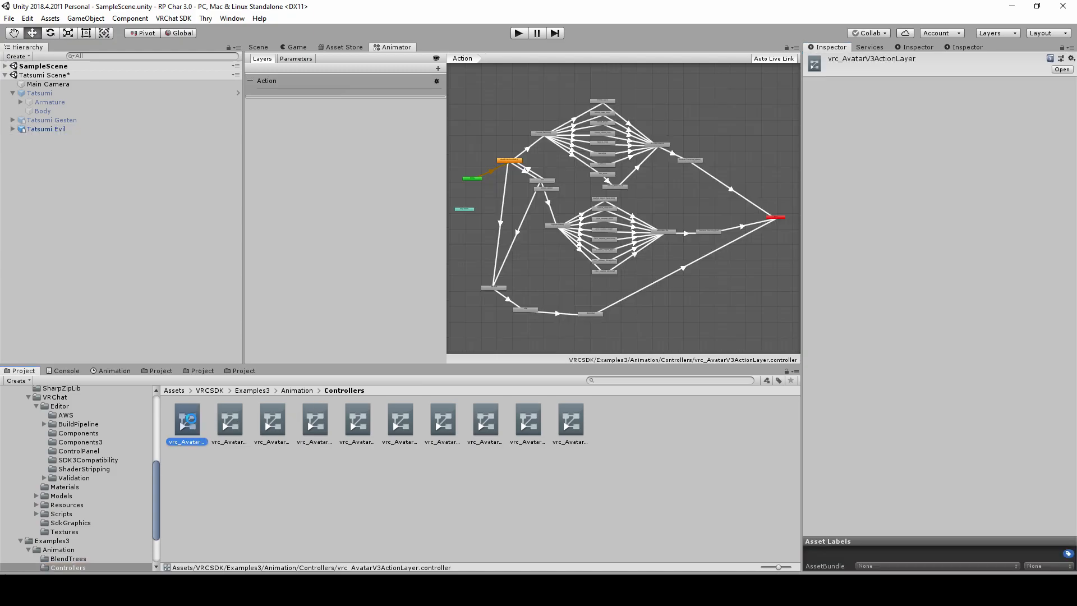
key("ctrl+d")
right_click(238, 439)
left_click(286, 211)
type("Tu")
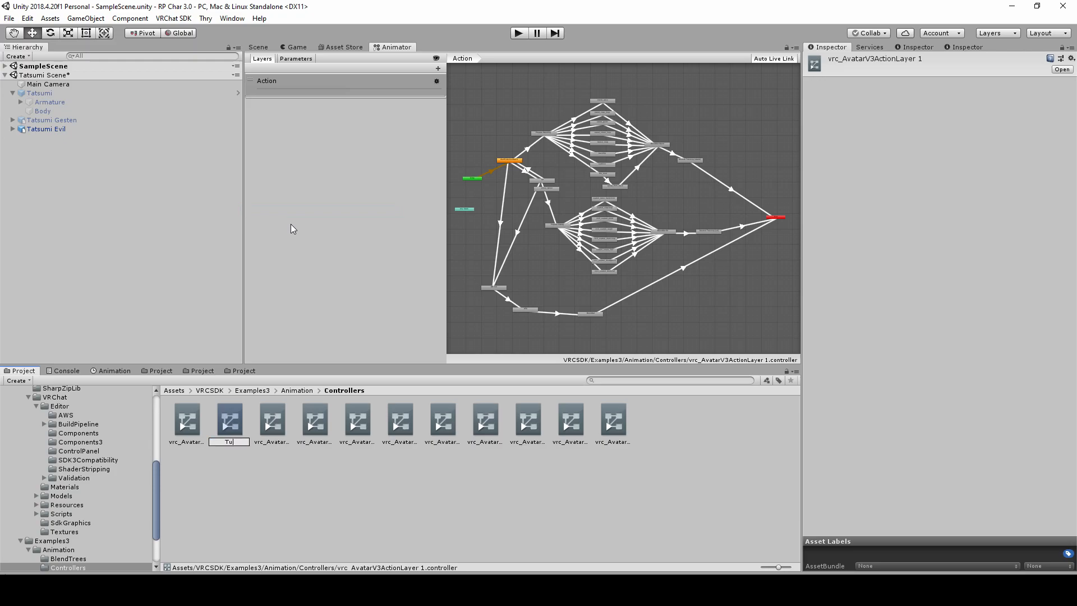
type("to_Action")
key("Return")
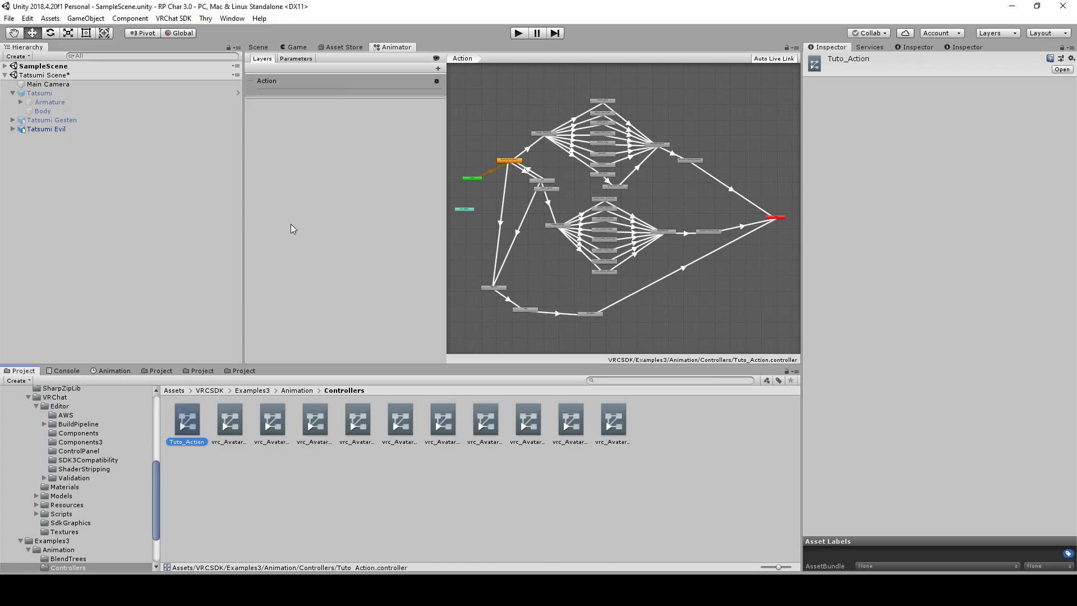
Step: Move the Tuto_Action controller into the Tutorial folder and open that folder
scroll(94, 463, "up", 3)
scroll(94, 463, "up", 5)
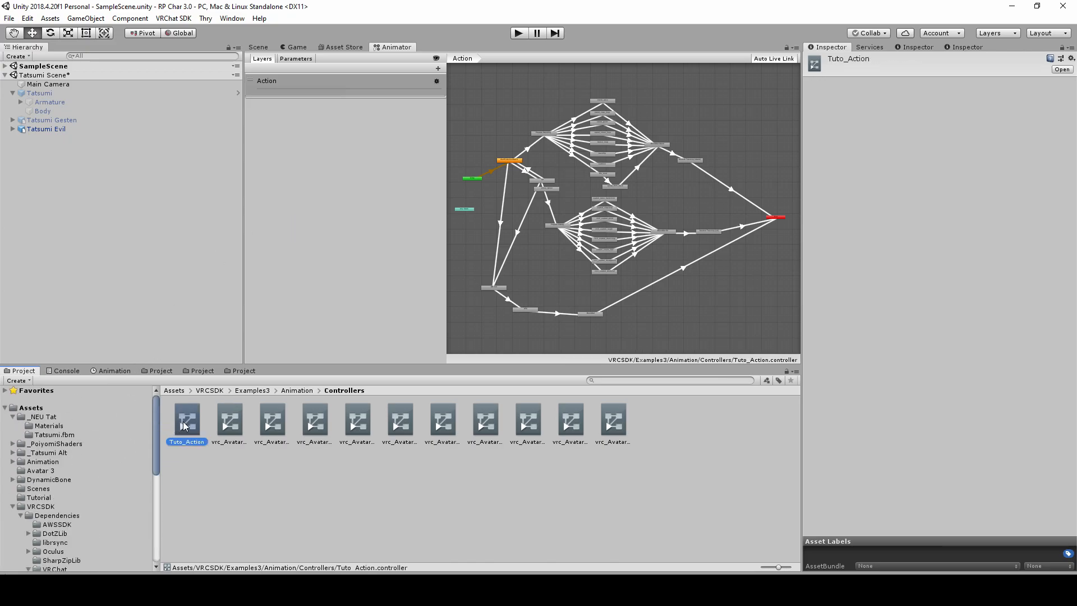
left_click_drag(191, 426, 51, 499)
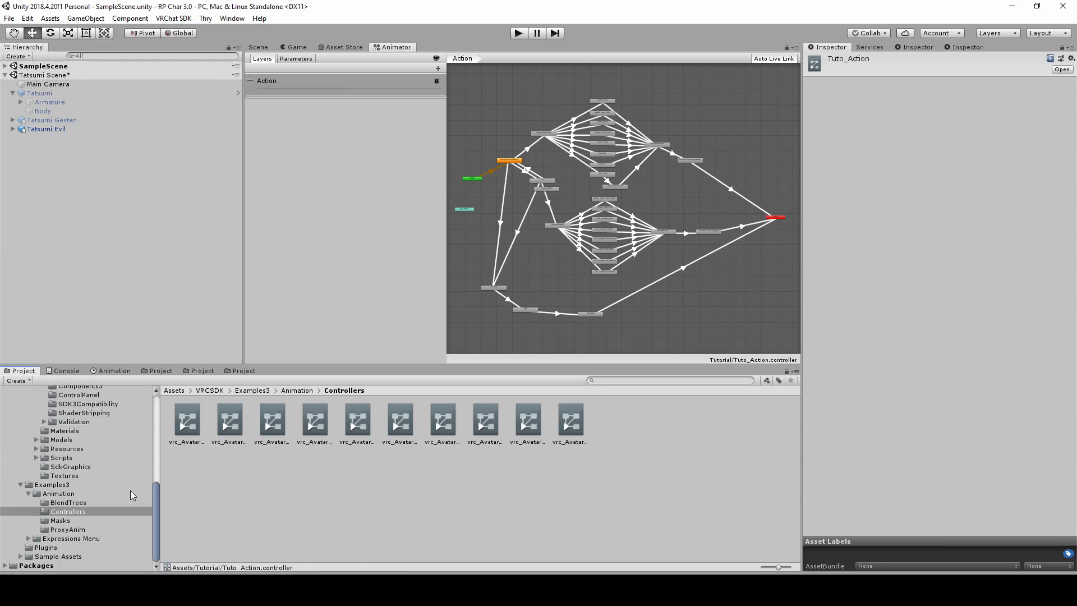
scroll(130, 490, "up", 5)
left_click(62, 499)
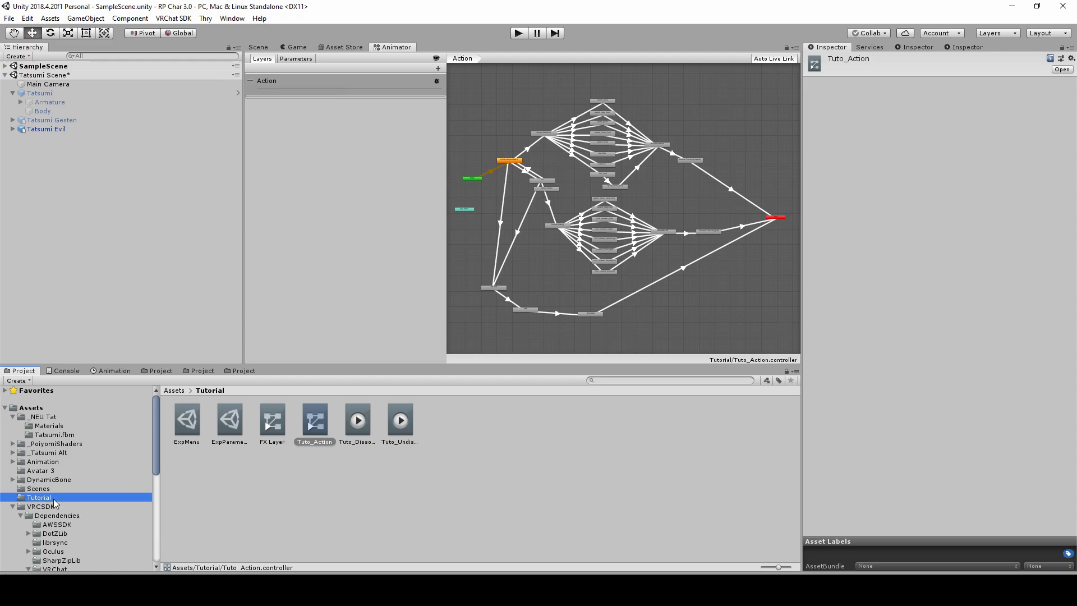
Step: Assign the Tuto_Action controller to the Action playable layer of Tatsumi Evil
left_click(99, 130)
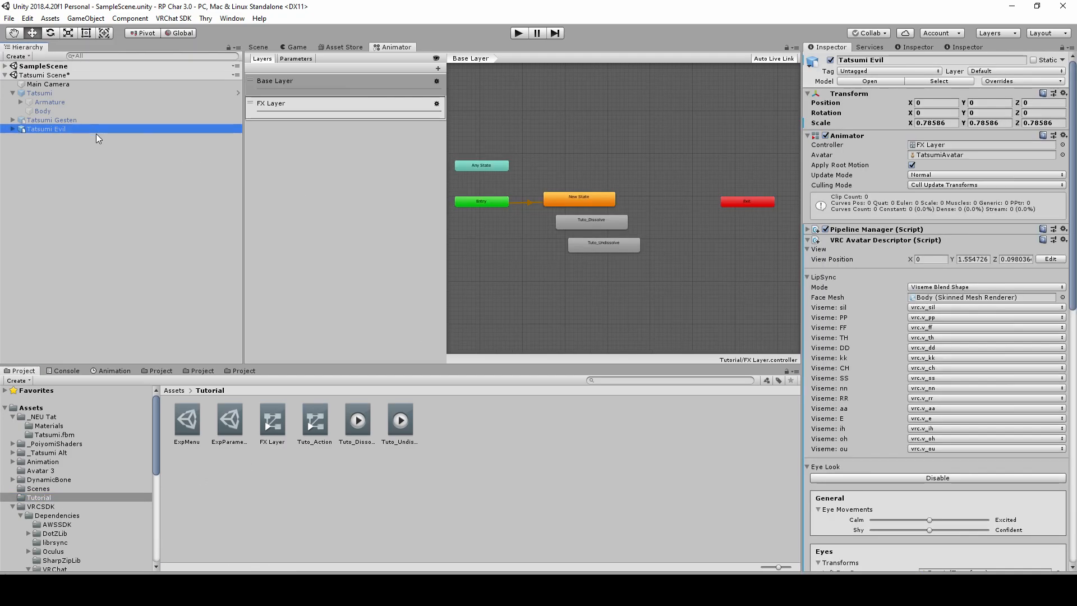
scroll(965, 386, "down", 15)
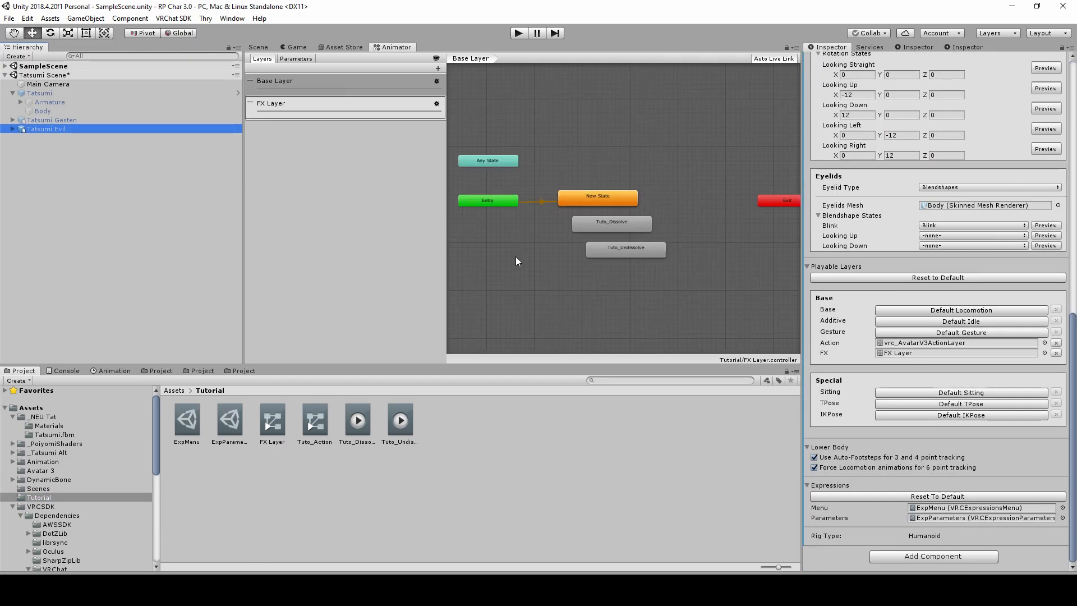
left_click(1044, 343)
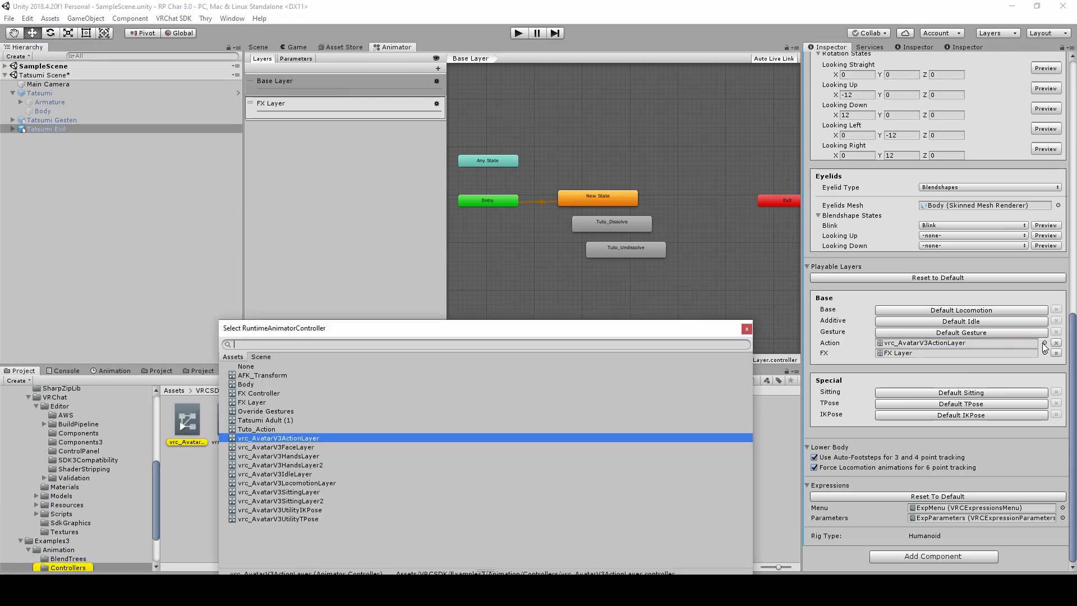
double_click(278, 428)
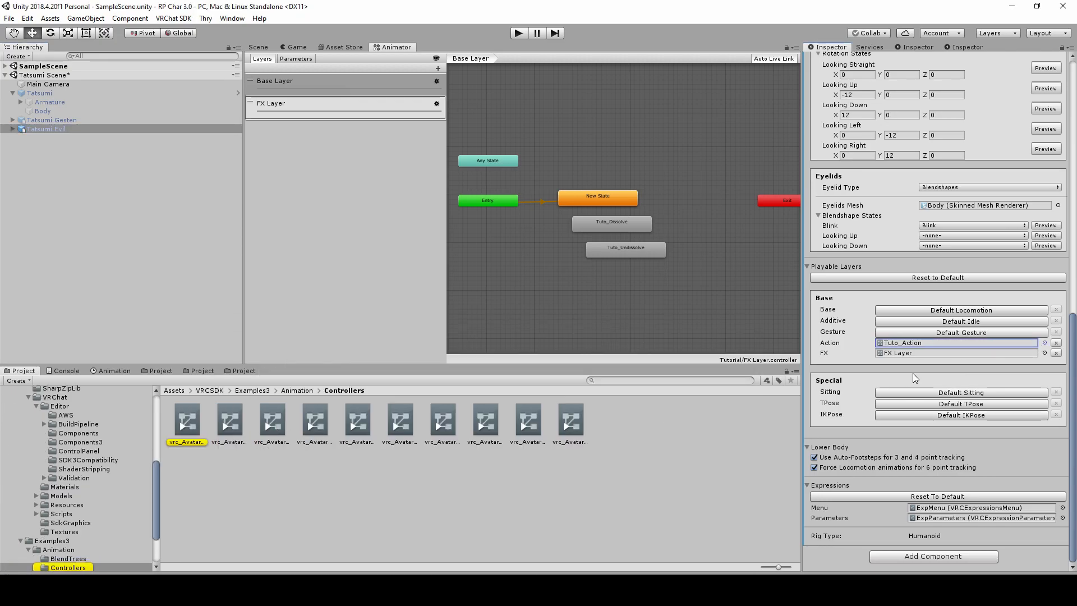
Step: Open the Tuto_Action controller and examine the settings of its Afk Init, AFK and BlendOut states
double_click(907, 342)
scroll(539, 196, "up", 5)
left_click(539, 197)
scroll(695, 197, "down", 2)
middle_click_drag(695, 198, 607, 179)
left_click(578, 227)
left_click(698, 236)
left_click(566, 226)
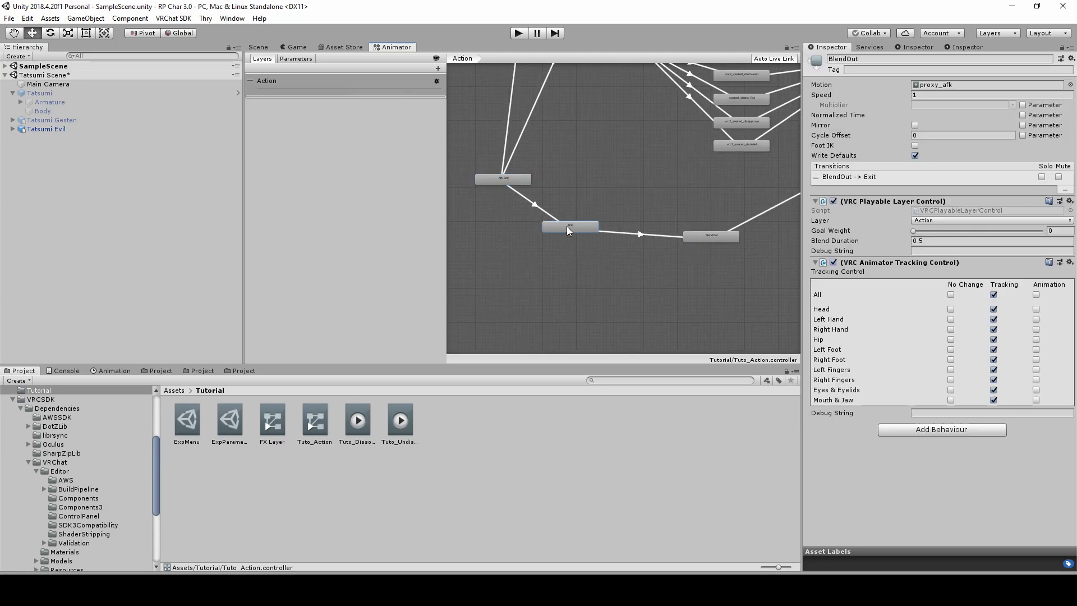
left_click(508, 180)
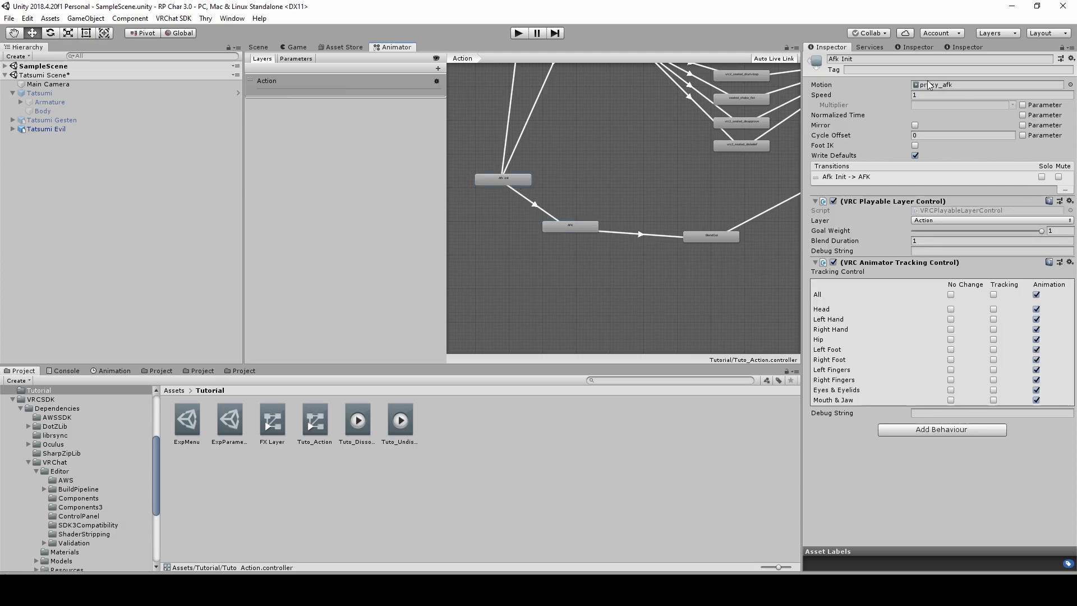
left_click(709, 235)
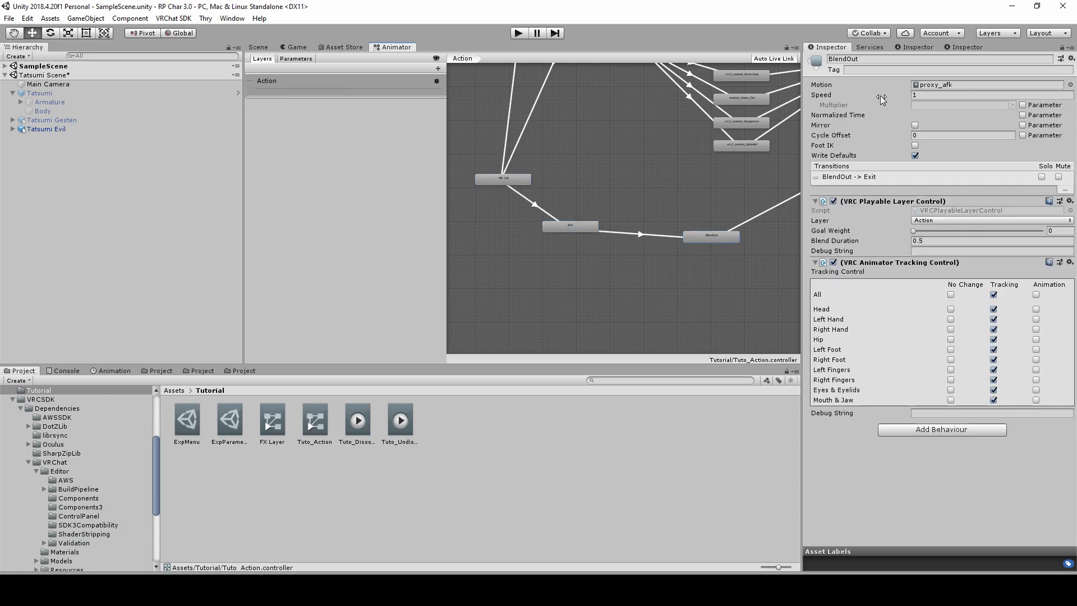
Step: Delete the Afk Init, AFK and BlendOut states of the AFK branch from the Tuto_Action controller
scroll(642, 224, "down", 1)
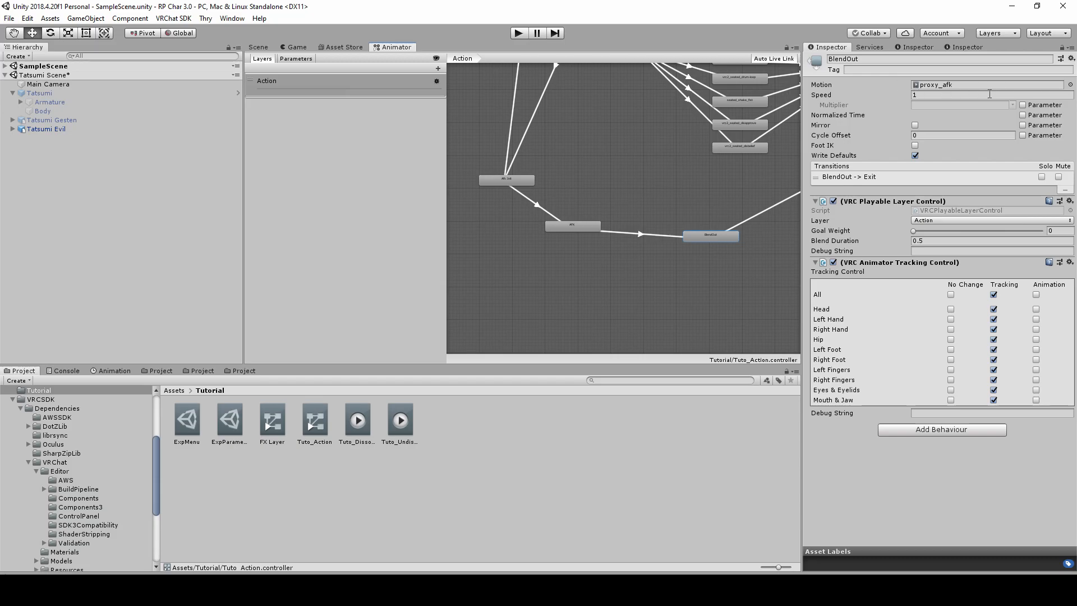
scroll(599, 204, "down", 3)
left_click(622, 237)
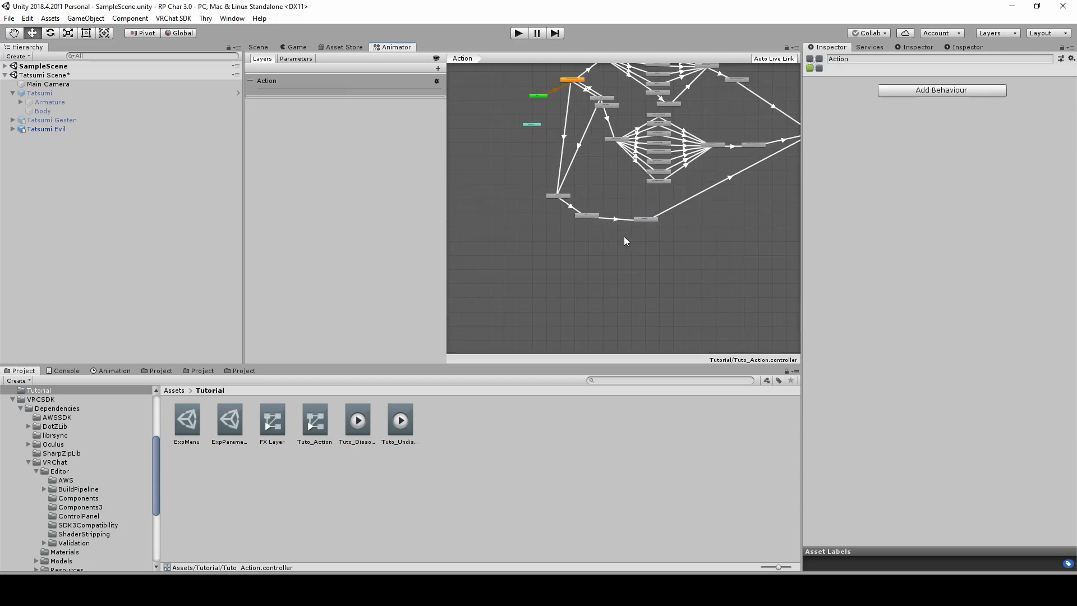
scroll(493, 157, "up", 2)
left_click_drag(493, 158, 667, 244)
key("Delete")
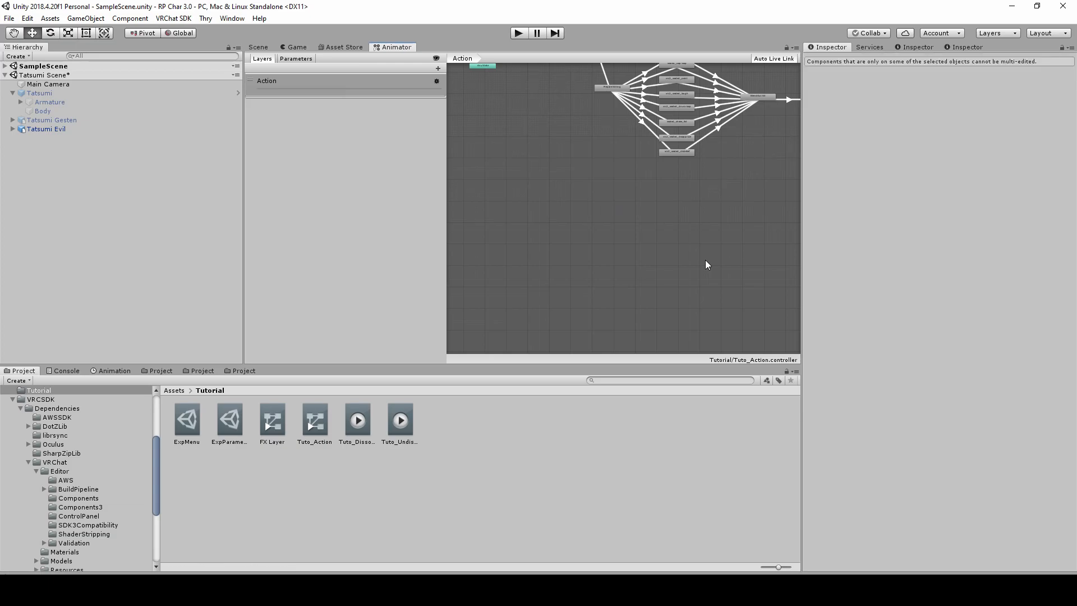